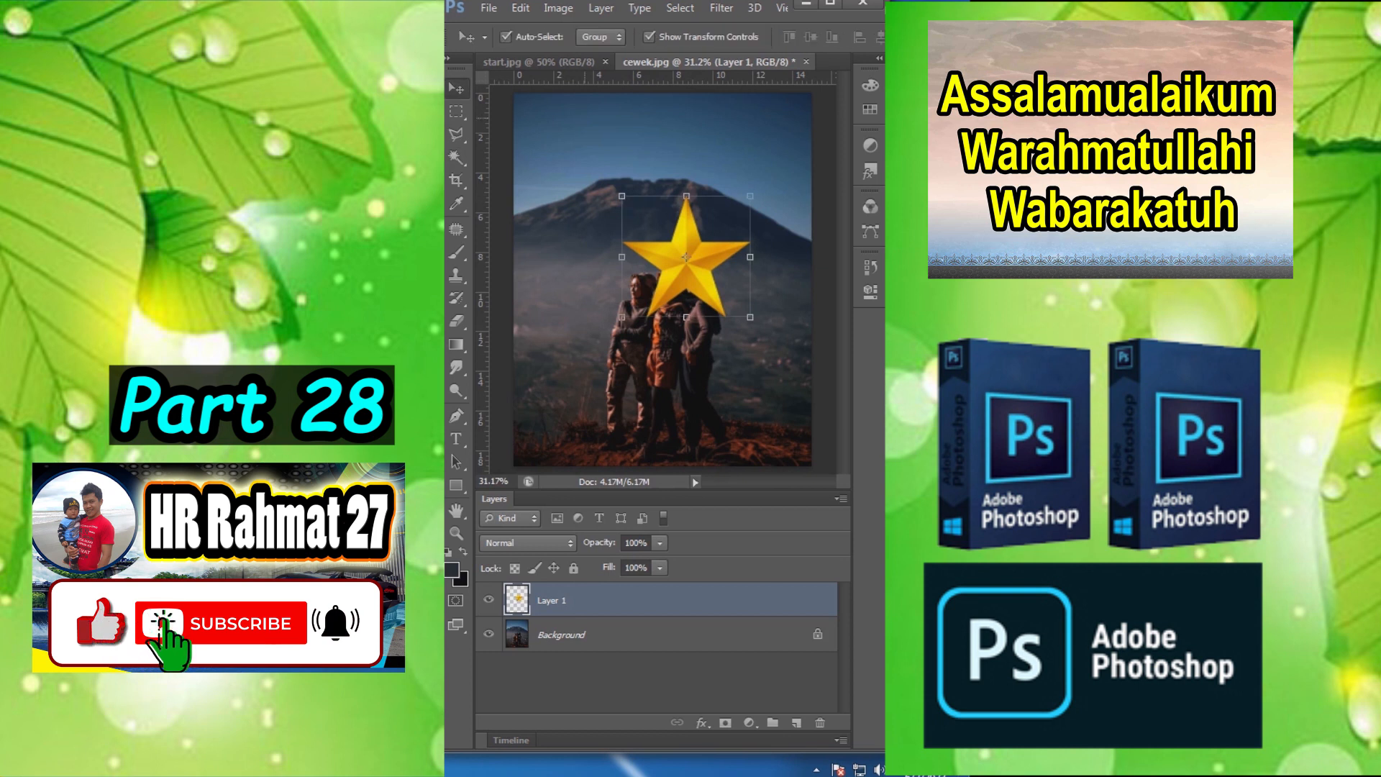
Scale the star layer down to about 43.6% around its centre.
left_click_drag(750, 196, 714, 231)
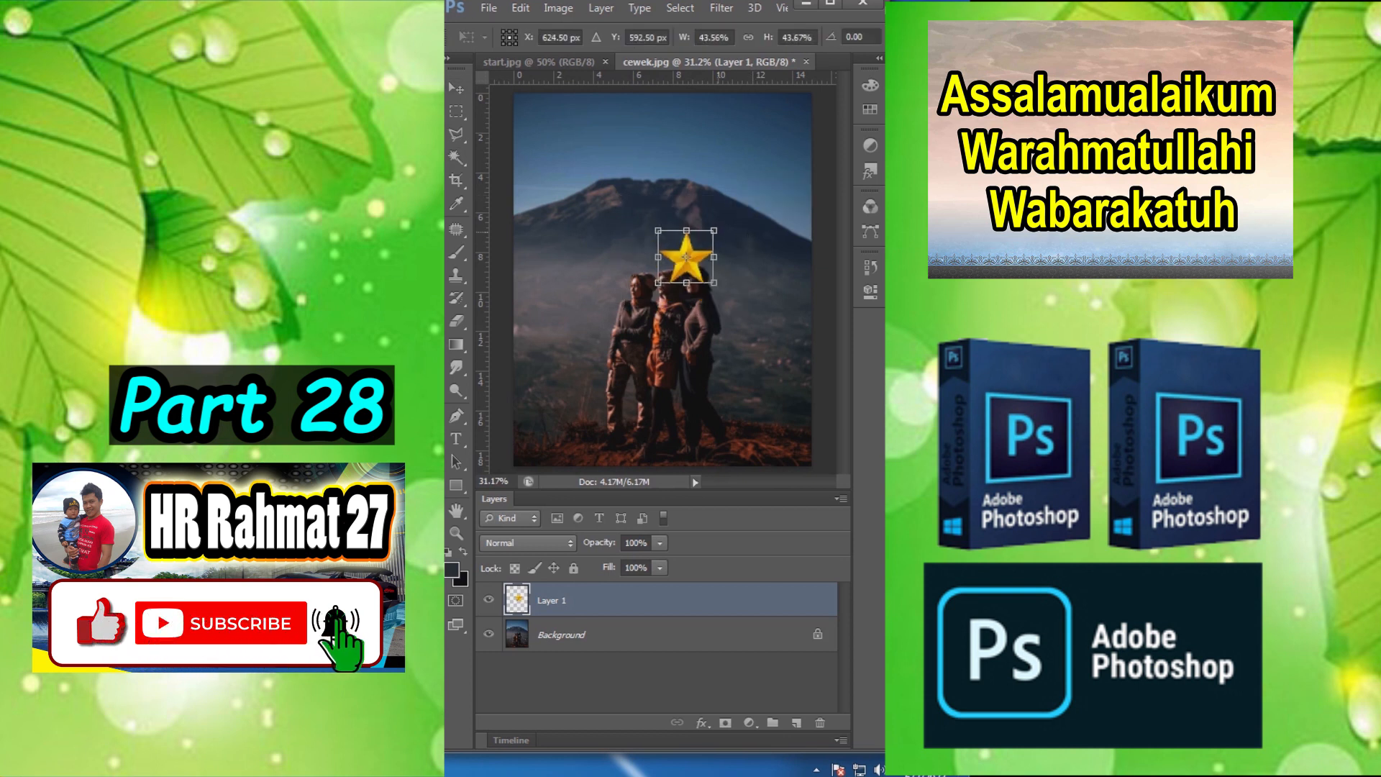
key("Return")
left_click(714, 230)
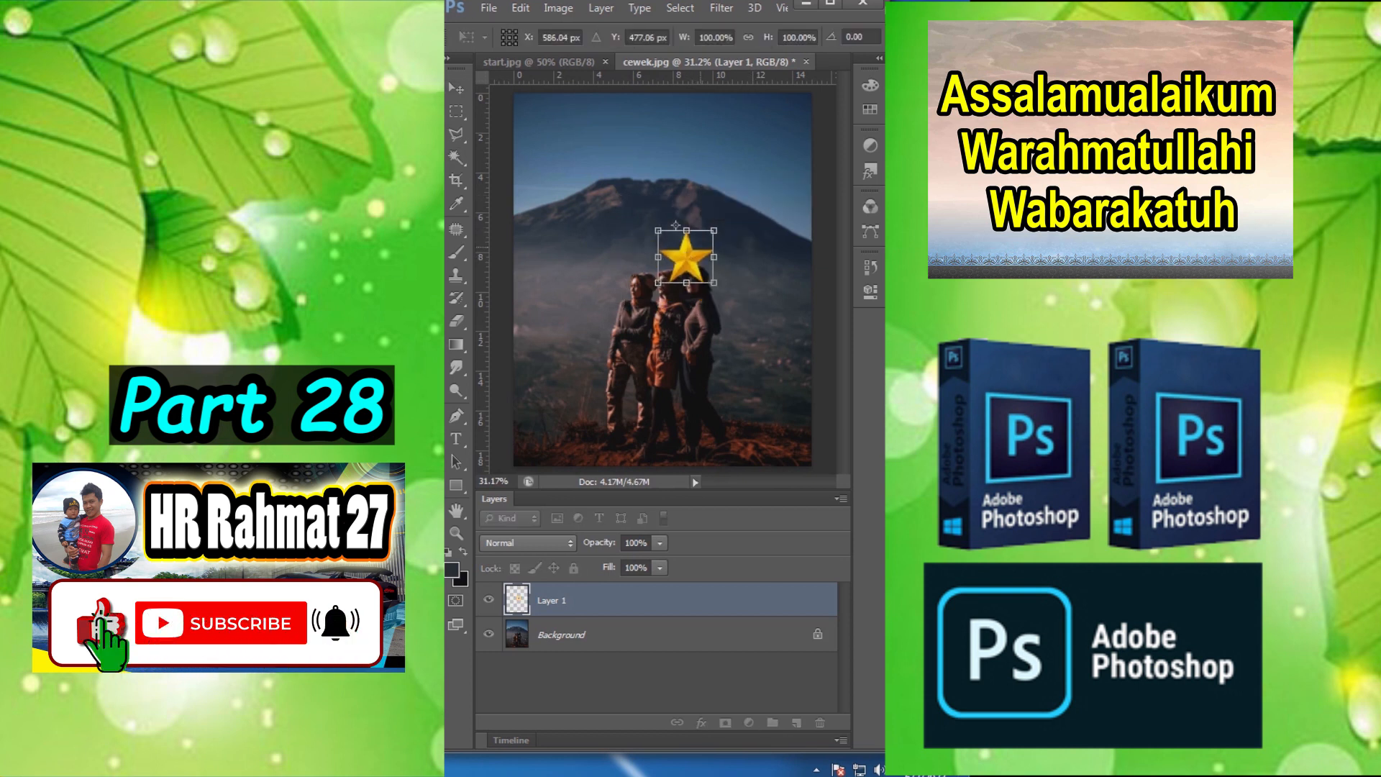
key("Return")
Move the star up over the mountain above the three people and shrink it a little more.
scroll(690, 257, "up", 3)
left_click_drag(684, 259, 668, 215)
left_click_drag(716, 166, 684, 195)
key("Return")
scroll(667, 199, "down", 2)
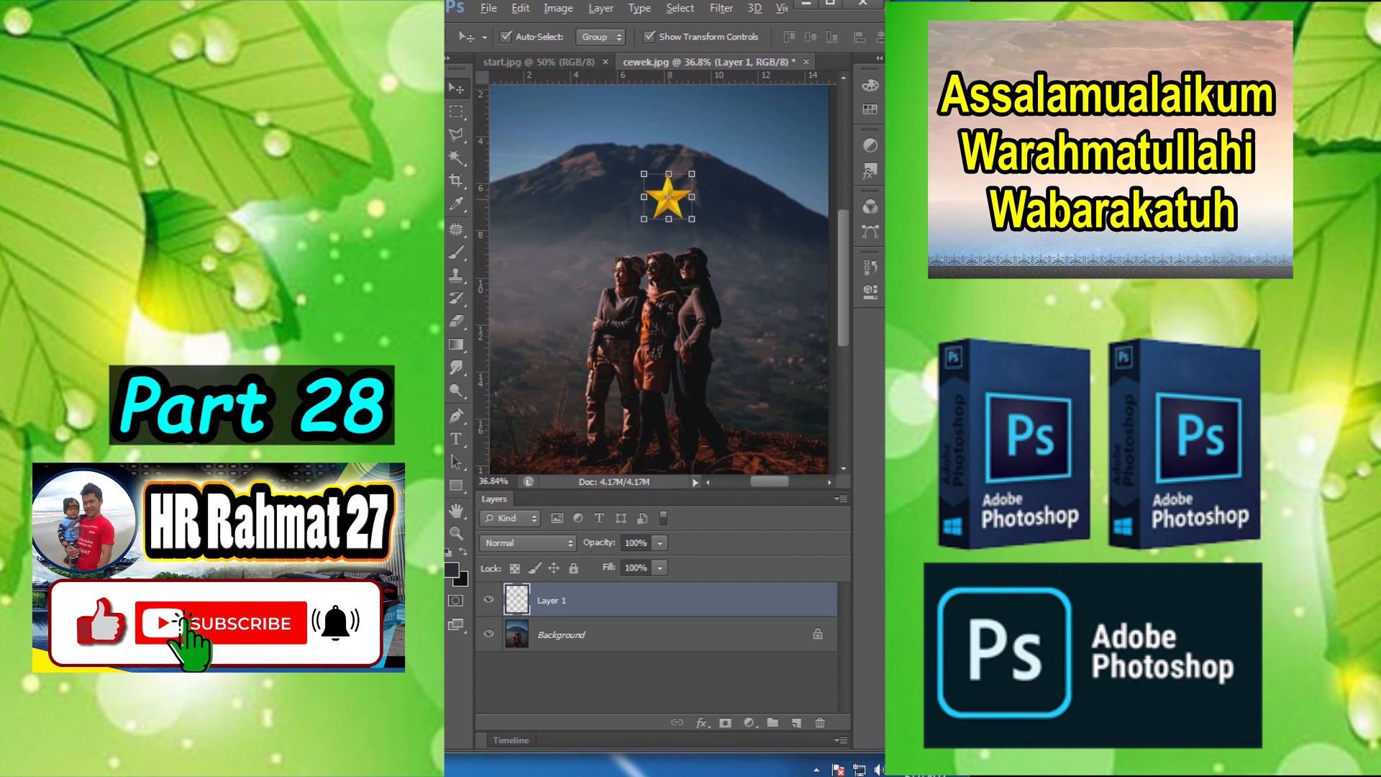
Free-transform the star, placing its pivot on the middle person, and rotate it by about 17.23 degrees.
key("ctrl+t")
left_click_drag(662, 319, 661, 331)
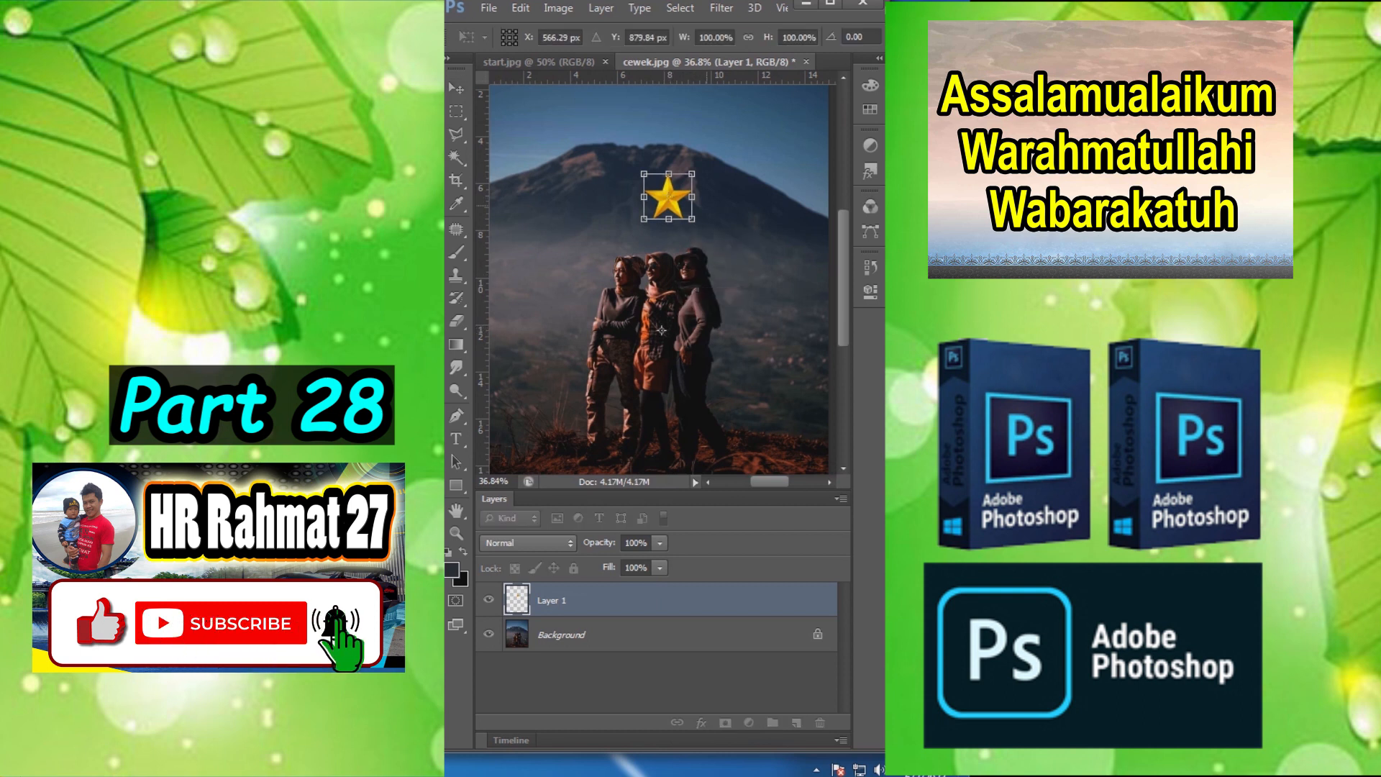
left_click_drag(708, 172, 733, 192)
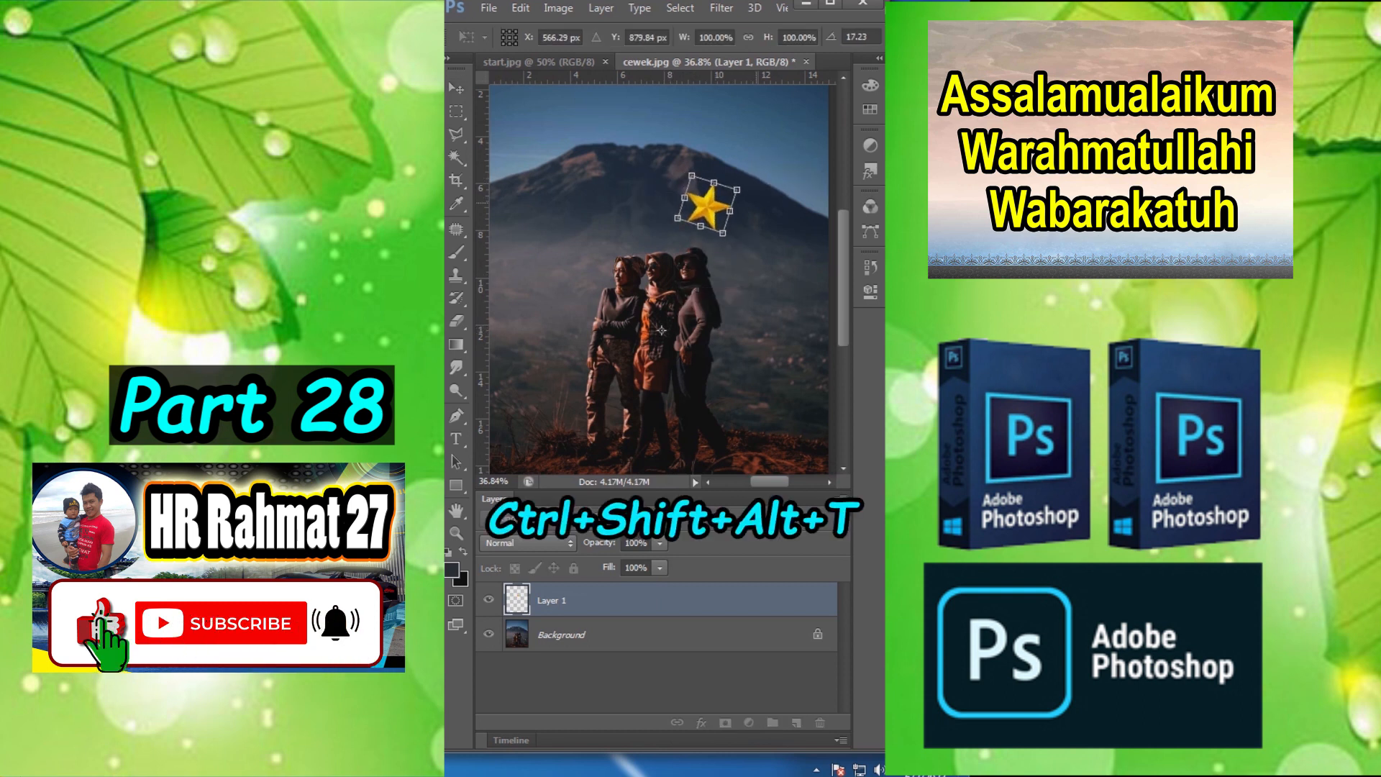
key("Return")
Repeat the rotation on successive star duplicates, adding 20 copies that close a circle around the three people, and deselect.
key("ctrl+shift+alt+t")
key("ctrl+shift+alt+t")
key("ctrl+shift+alt+t")
key("ctrl+shift+alt+t")
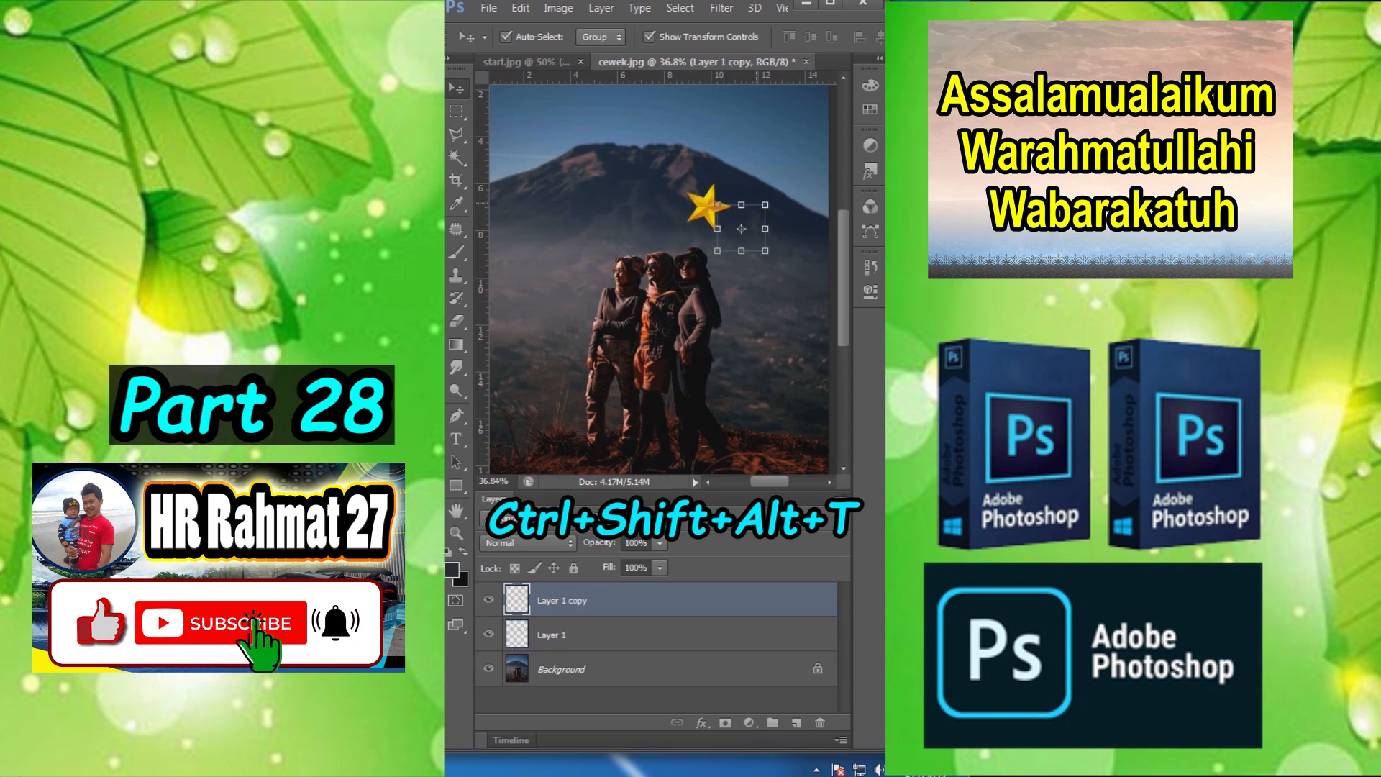
key("ctrl+shift+alt+t")
key("ctrl+shift+alt+t")
key("ctrl+shift+alt+t")
key("ctrl+shift+alt+t")
key("ctrl+shift+alt+t")
key("ctrl+shift+alt+t")
key("ctrl+shift+alt+t")
key("ctrl+shift+alt+t")
key("ctrl+shift+alt+t")
key("ctrl+shift+alt+t")
key("ctrl+shift+alt+t")
key("ctrl+shift+alt+t")
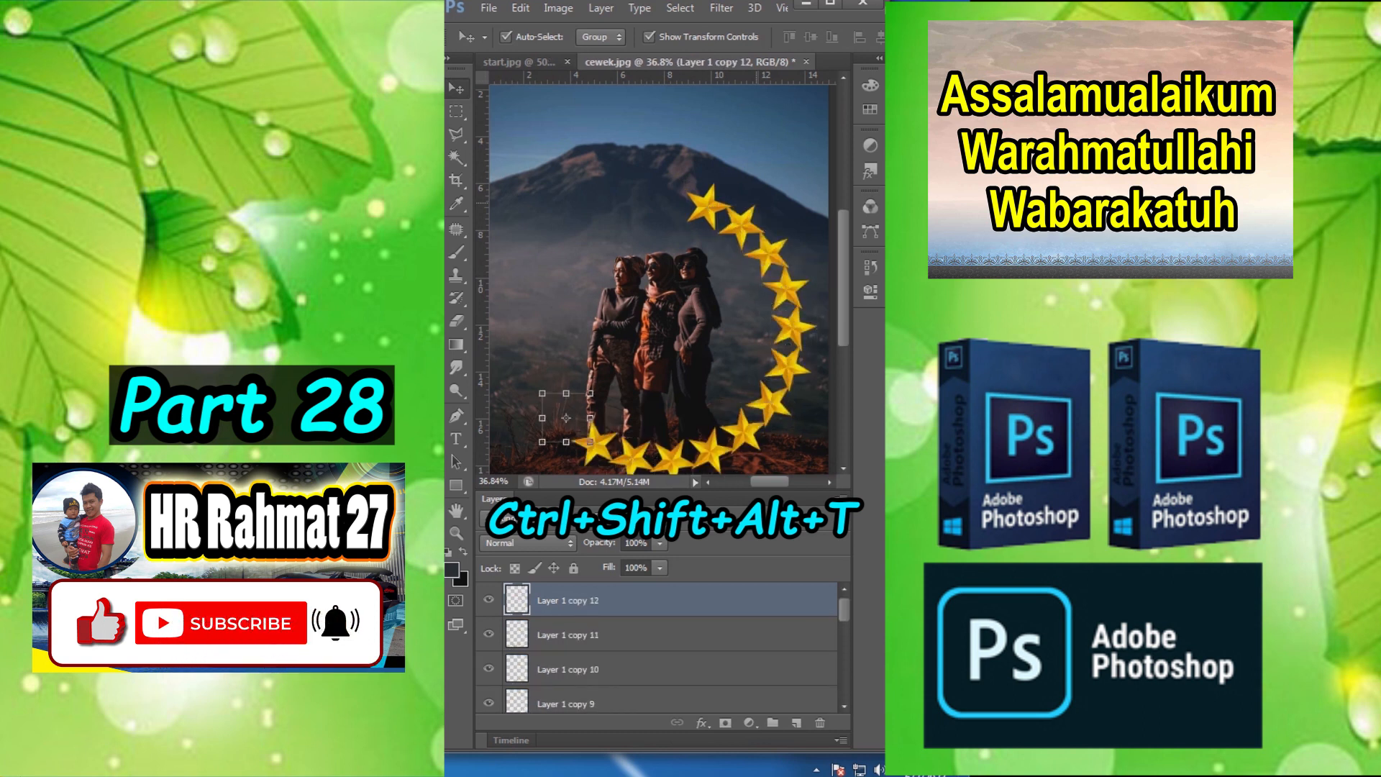
key("ctrl+shift+alt+t")
key("ctrl+shift+alt+t")
key("ctrl+shift+alt+t")
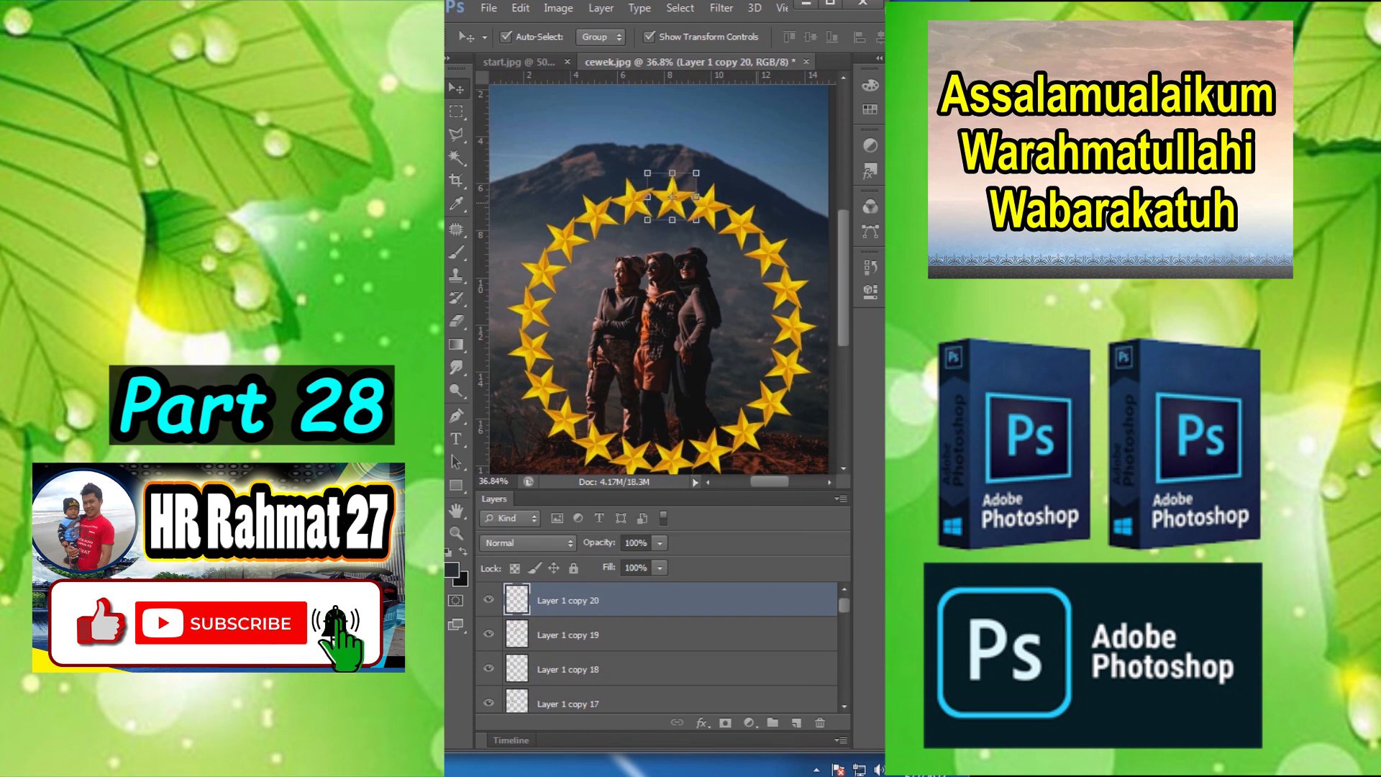
left_click(624, 155)
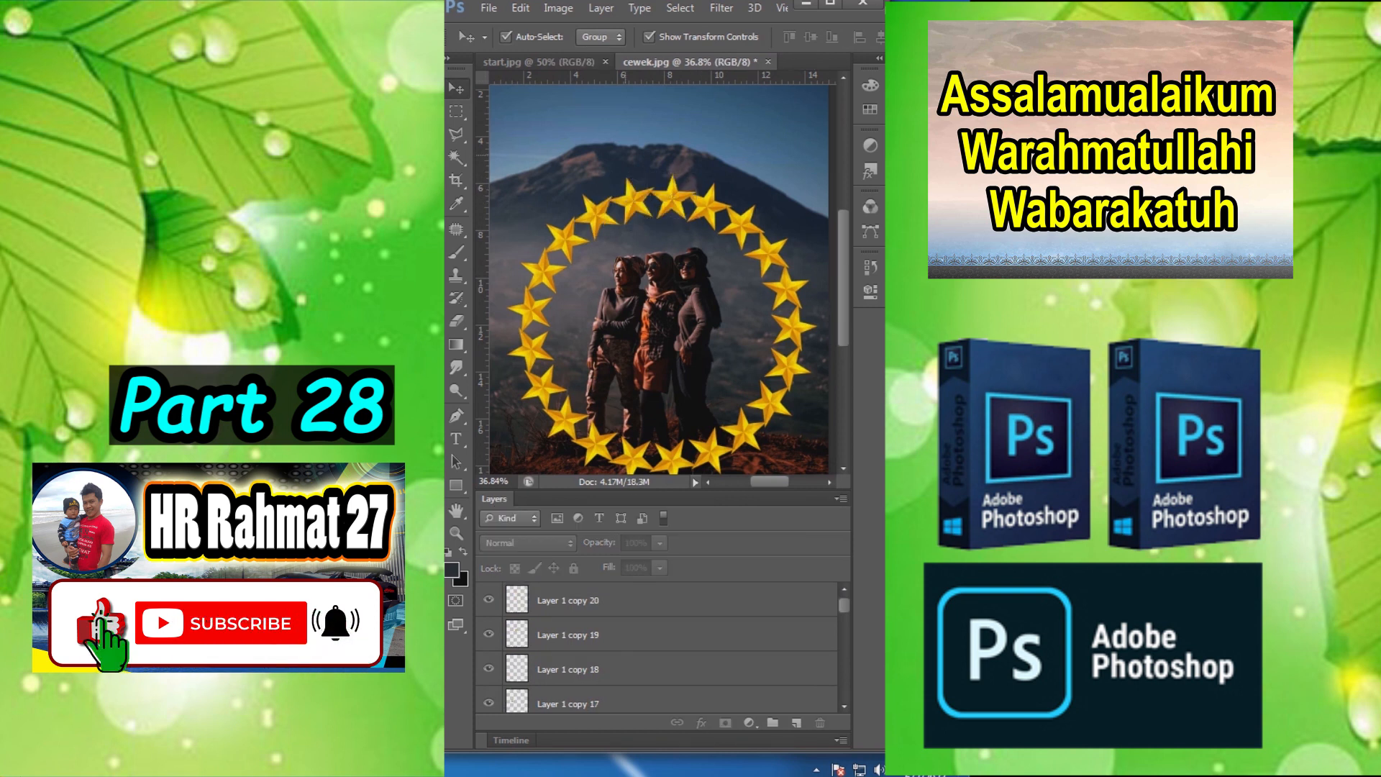
scroll(623, 156, "down", 4)
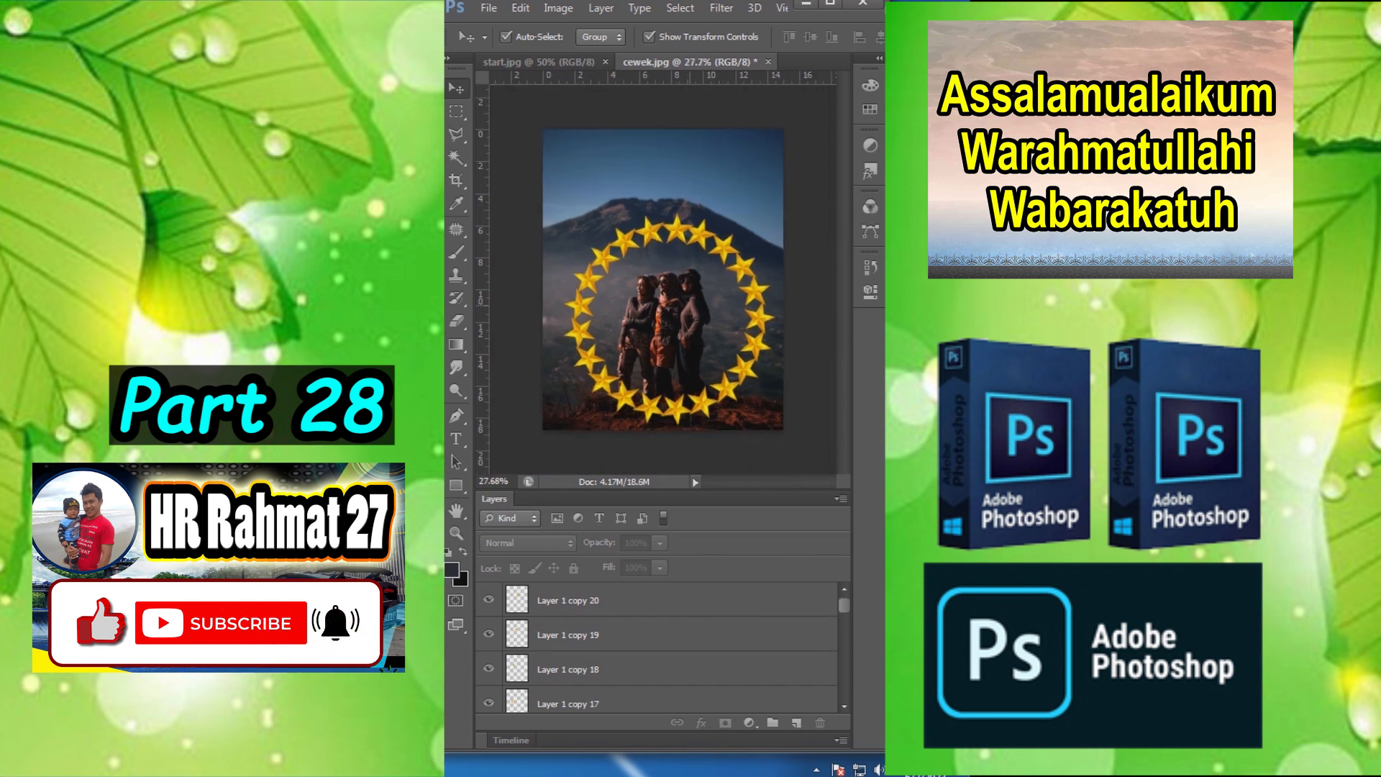
scroll(655, 279, "up", 3)
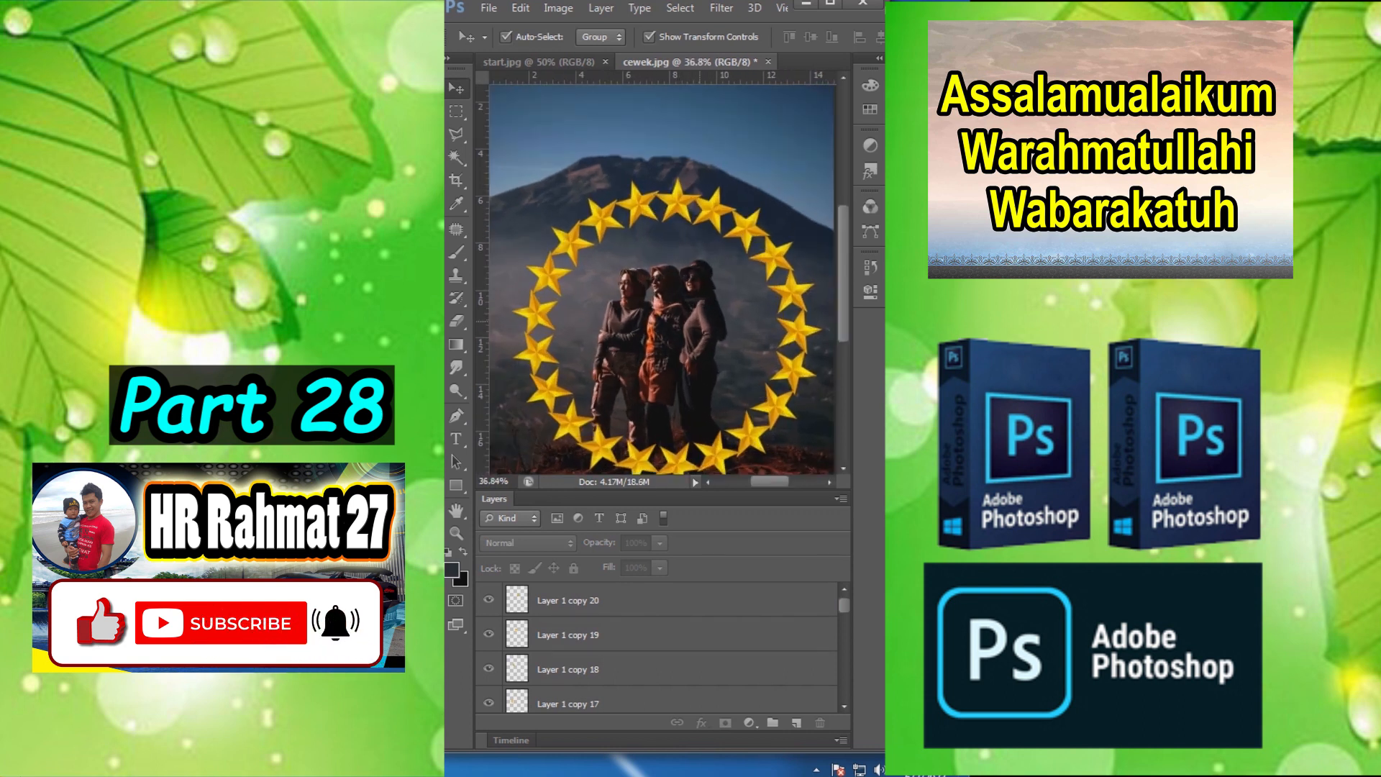
scroll(655, 279, "down", 2)
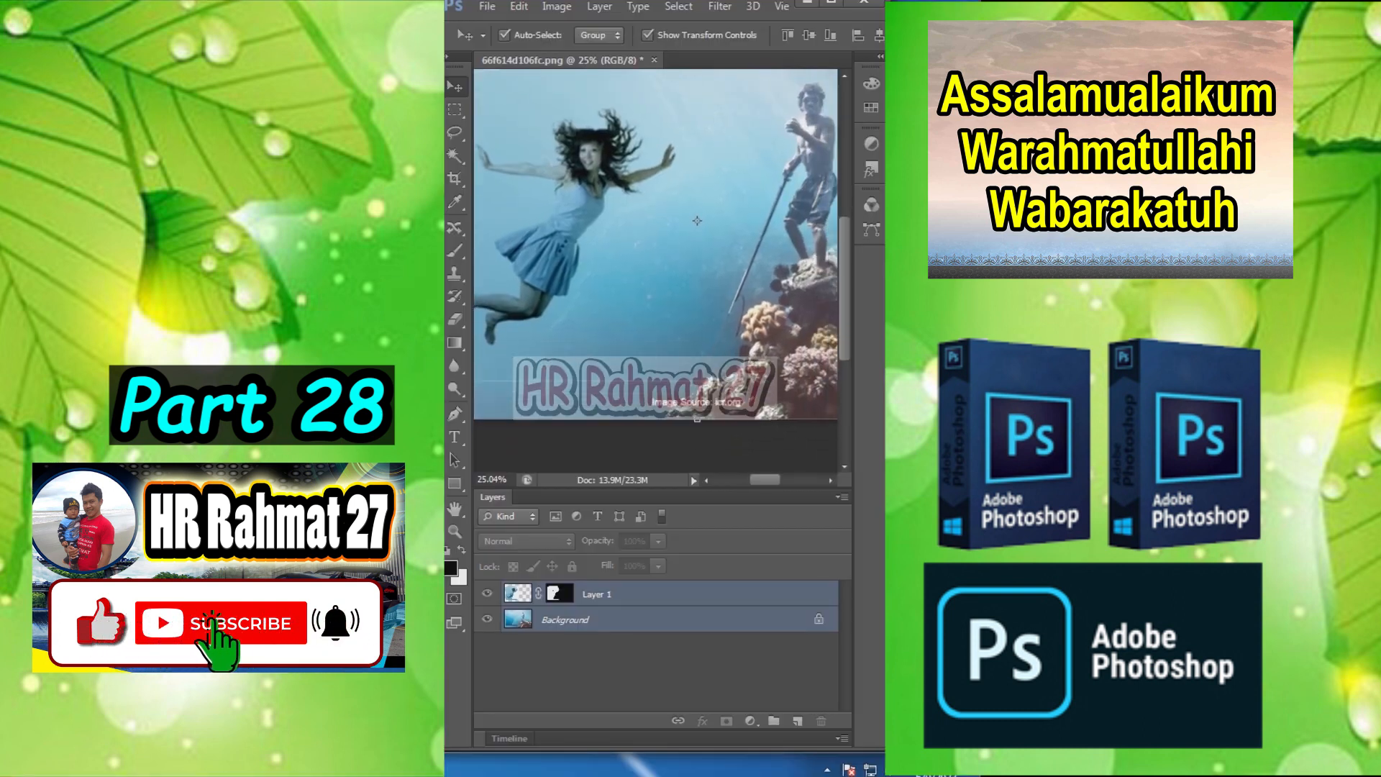
scroll(710, 220, "down", 1)
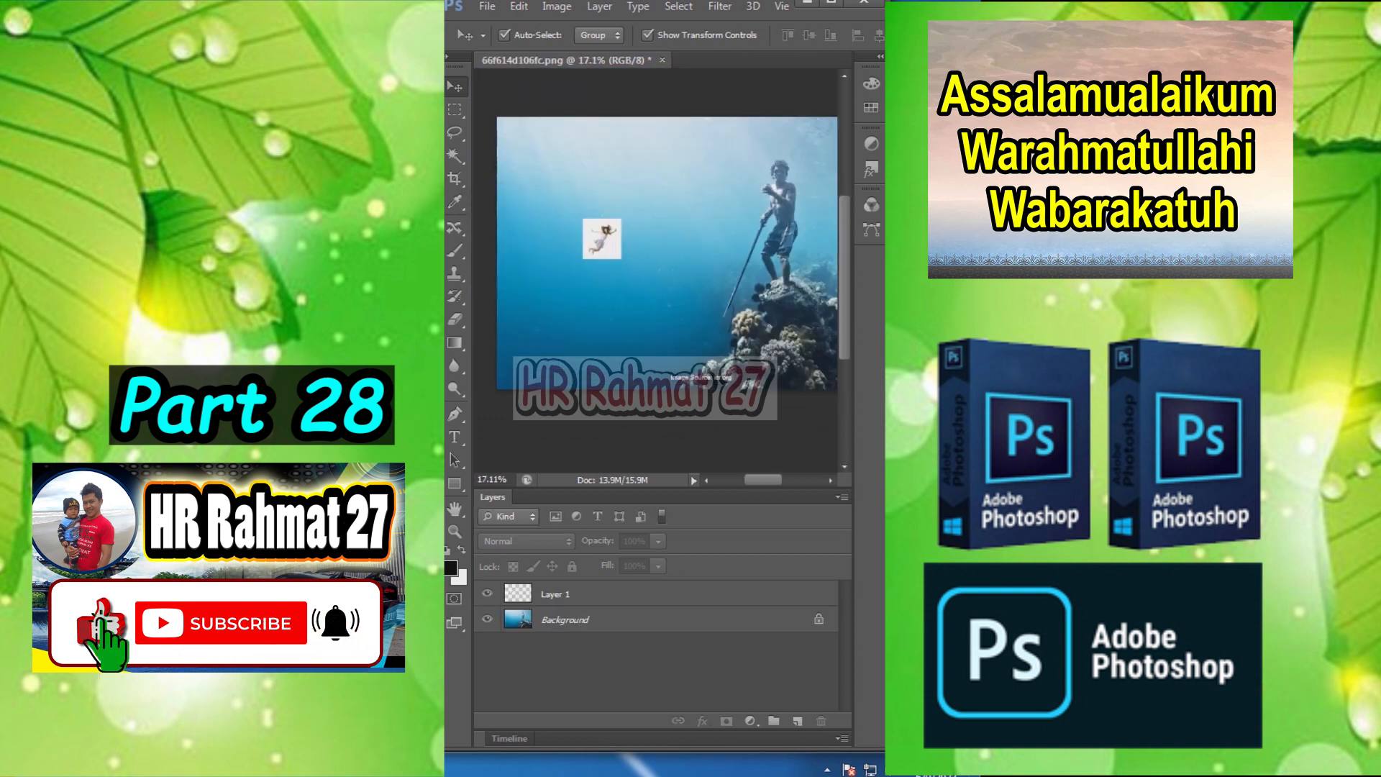
Enlarge the floating woman's picture to about 534% and place it over the open water beside the spear fisherman.
scroll(665, 259, "down", 5)
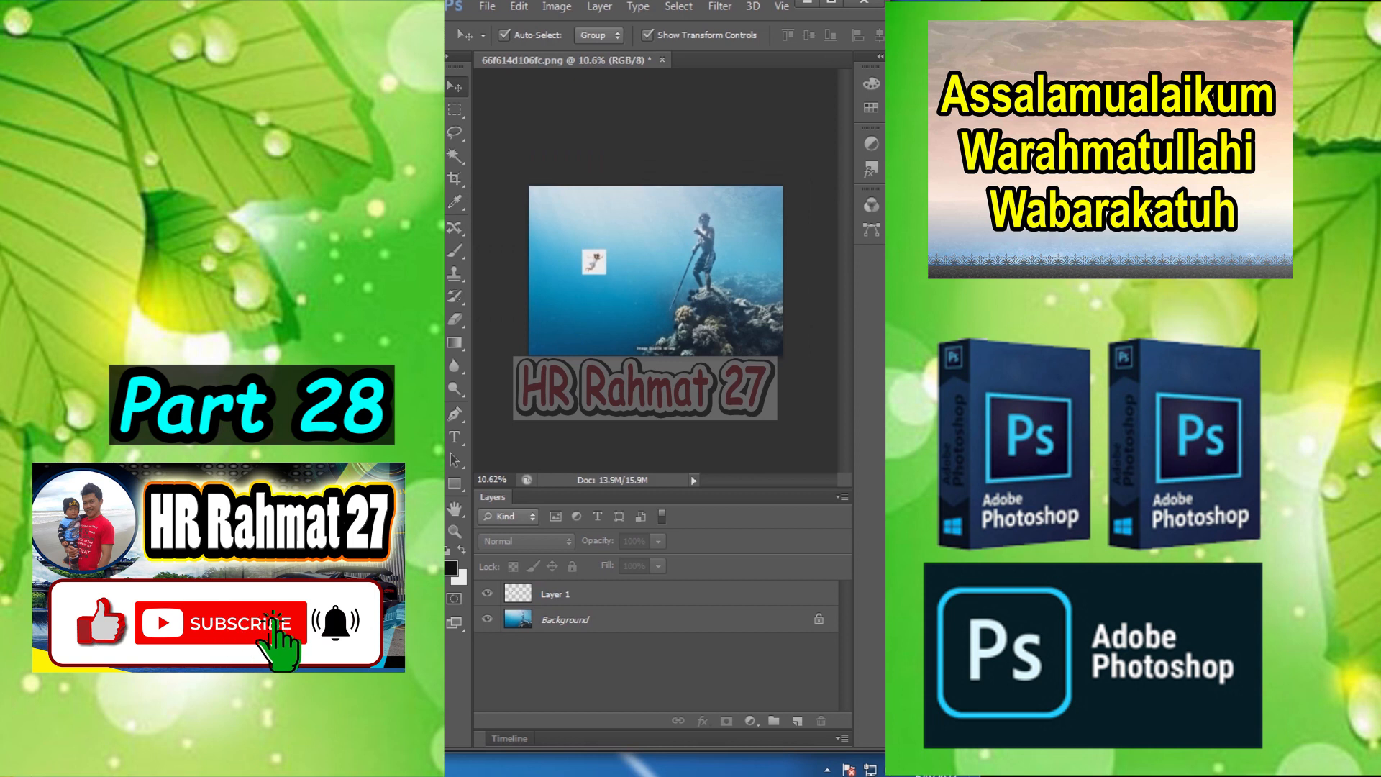
scroll(665, 259, "up", 3)
left_click(575, 254)
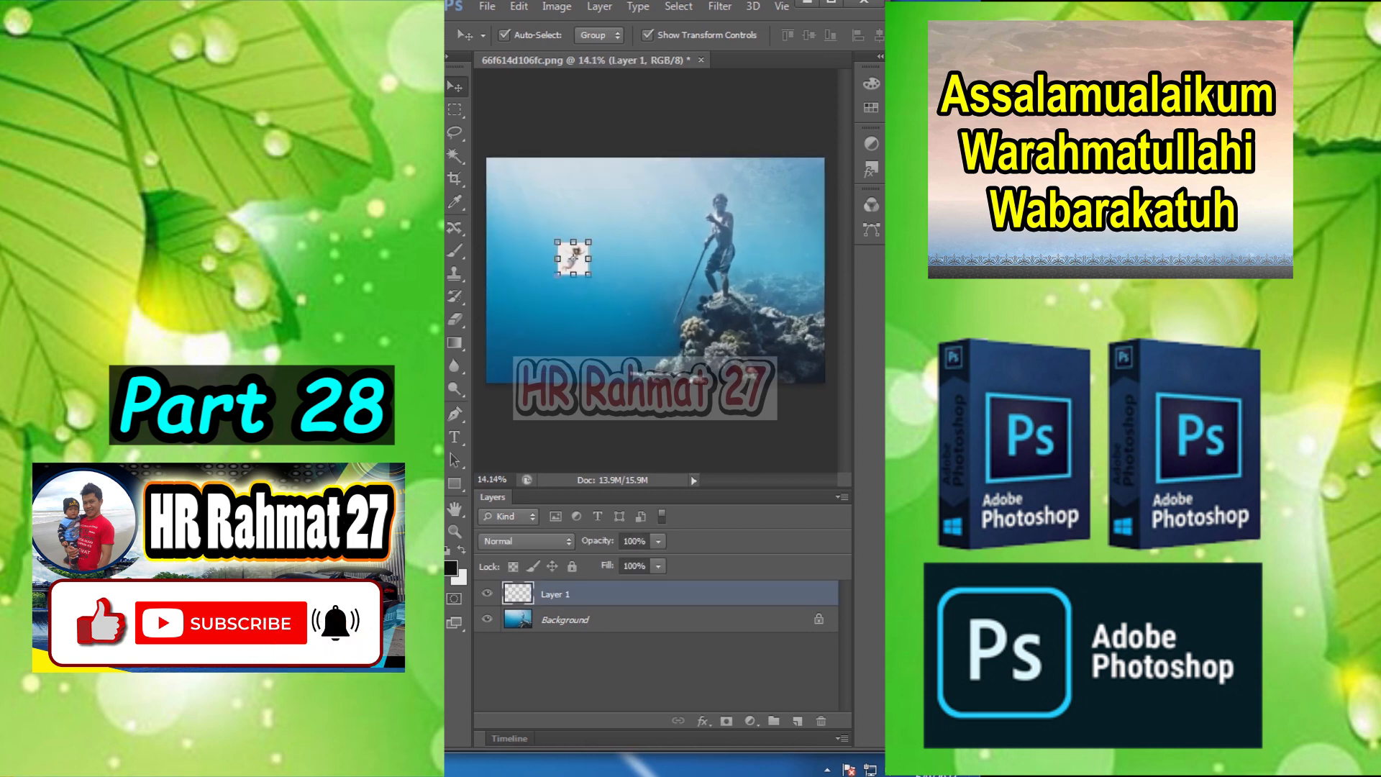
left_click_drag(589, 243, 658, 169)
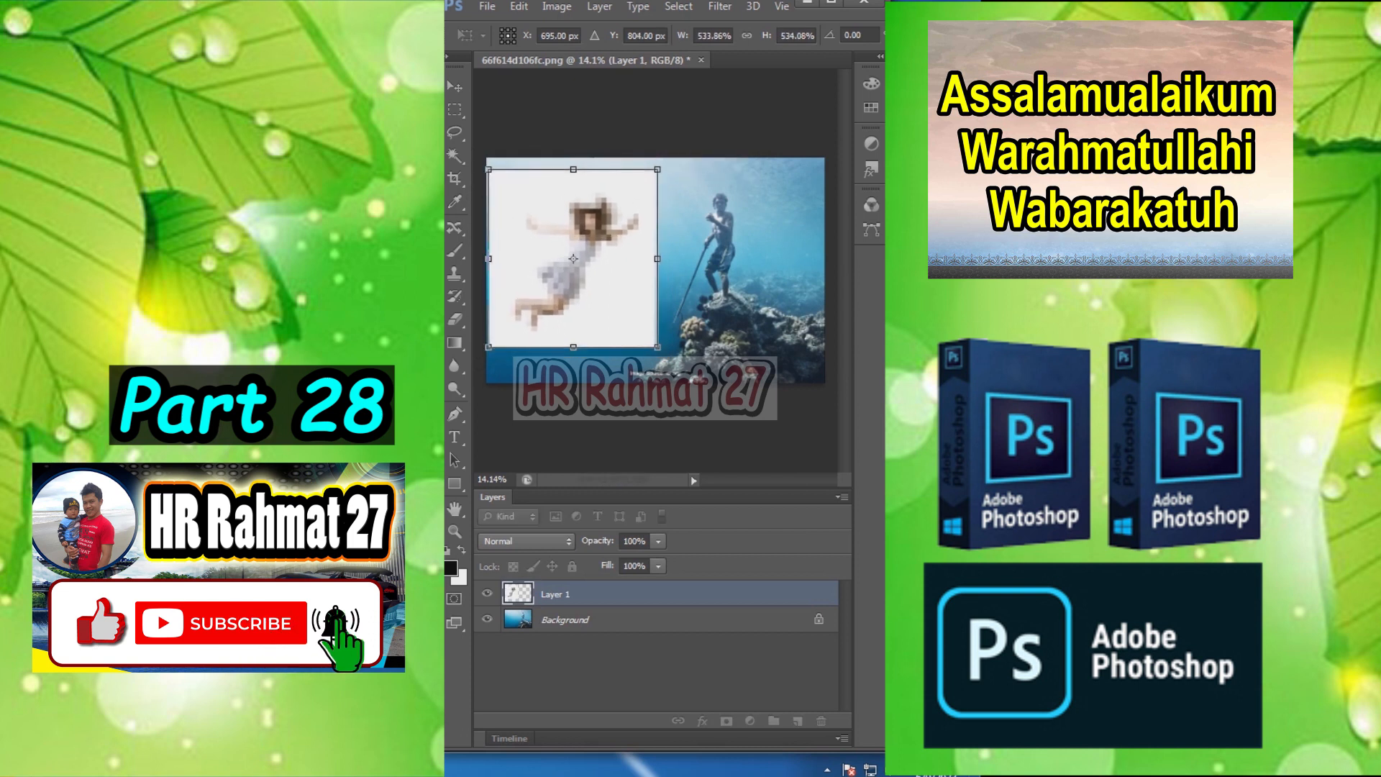
key("Return")
scroll(555, 214, "up", 4)
left_click_drag(555, 214, 657, 228)
Auto-blend the woman's layer with the Background layer using Stack Images with Seamless Tones and Colors.
left_click(566, 619, "ctrl")
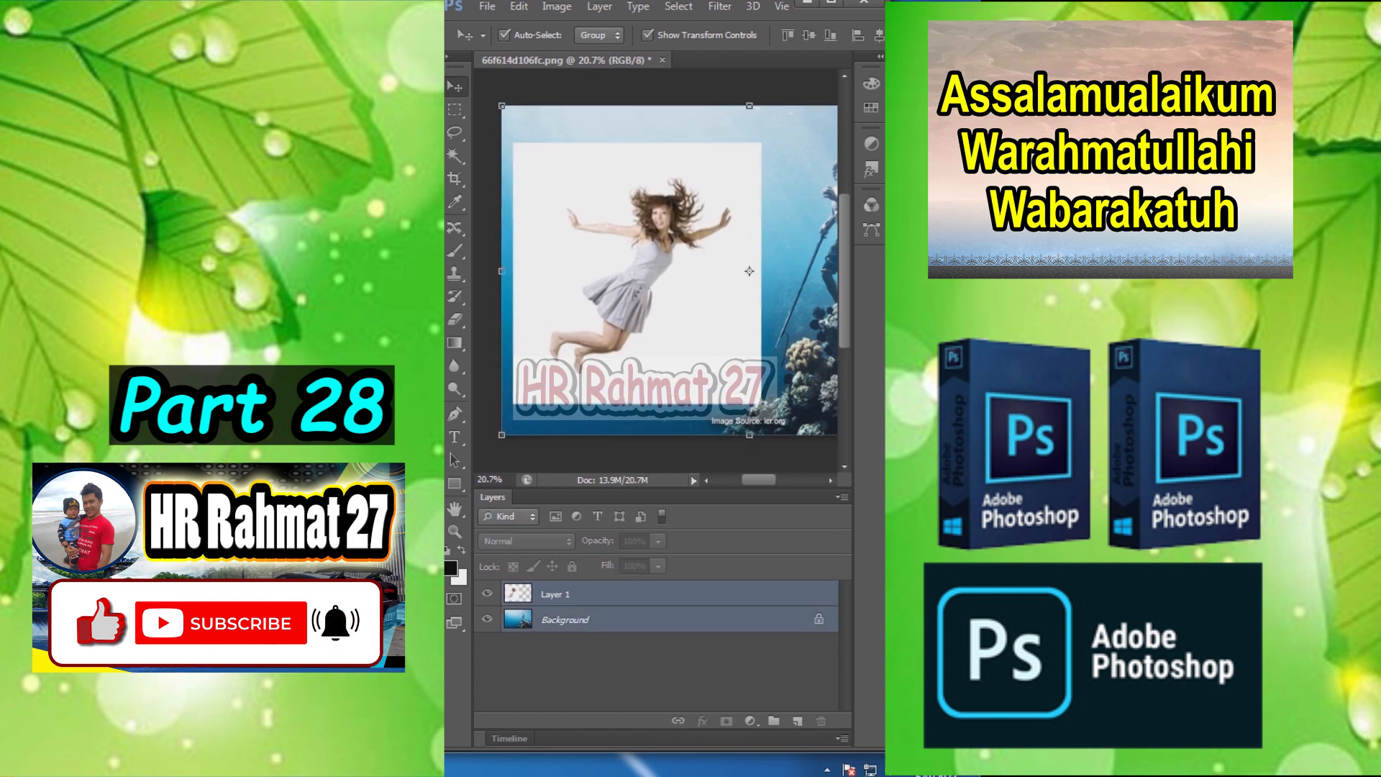
left_click(519, 6)
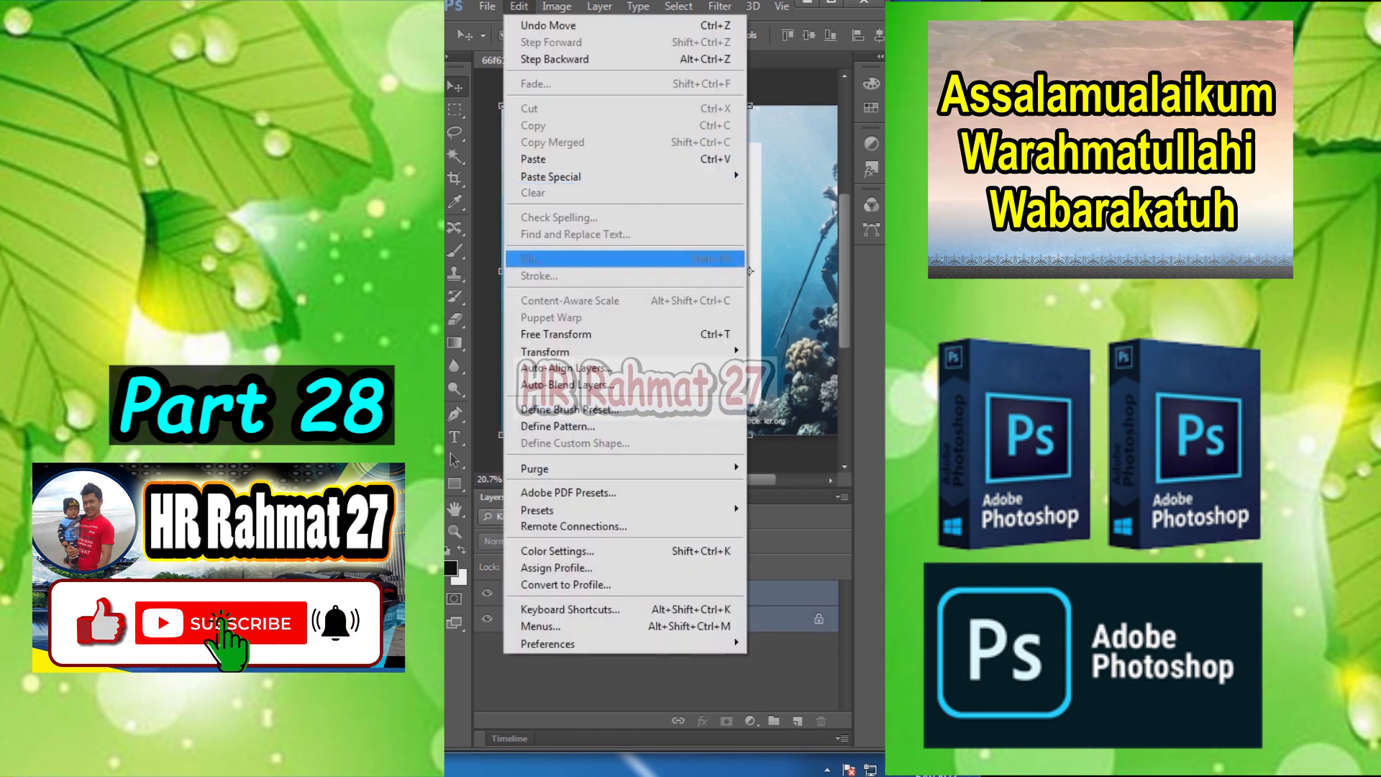
left_click(561, 377)
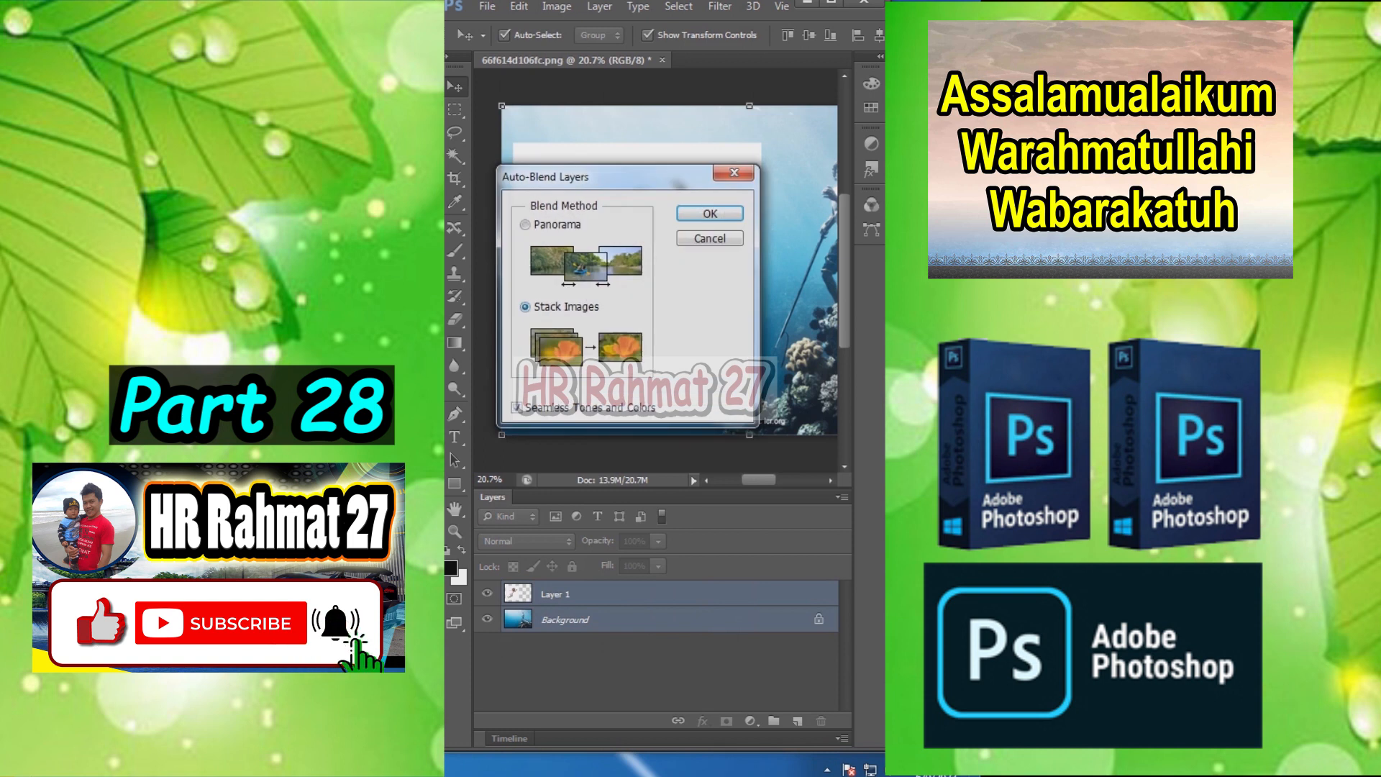
left_click(710, 214)
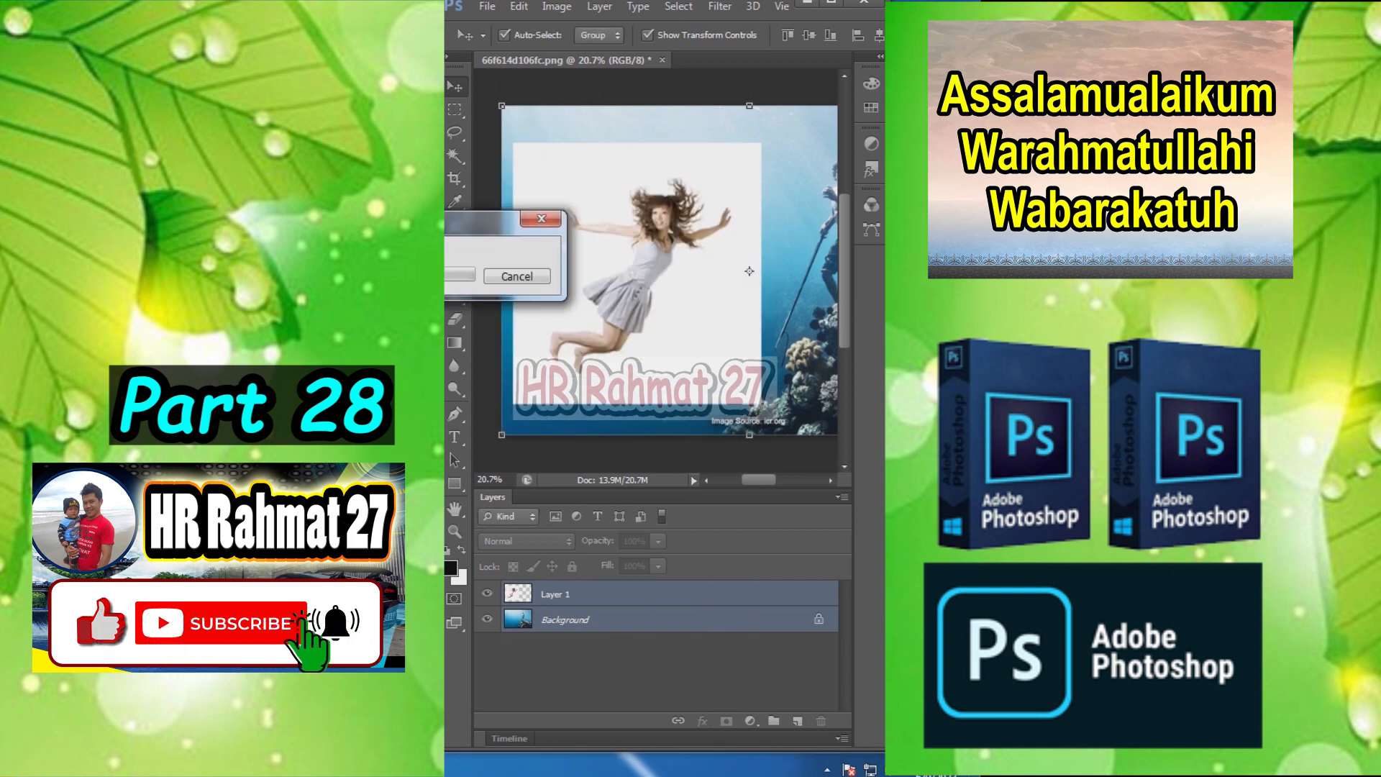
scroll(749, 271, "up", 2)
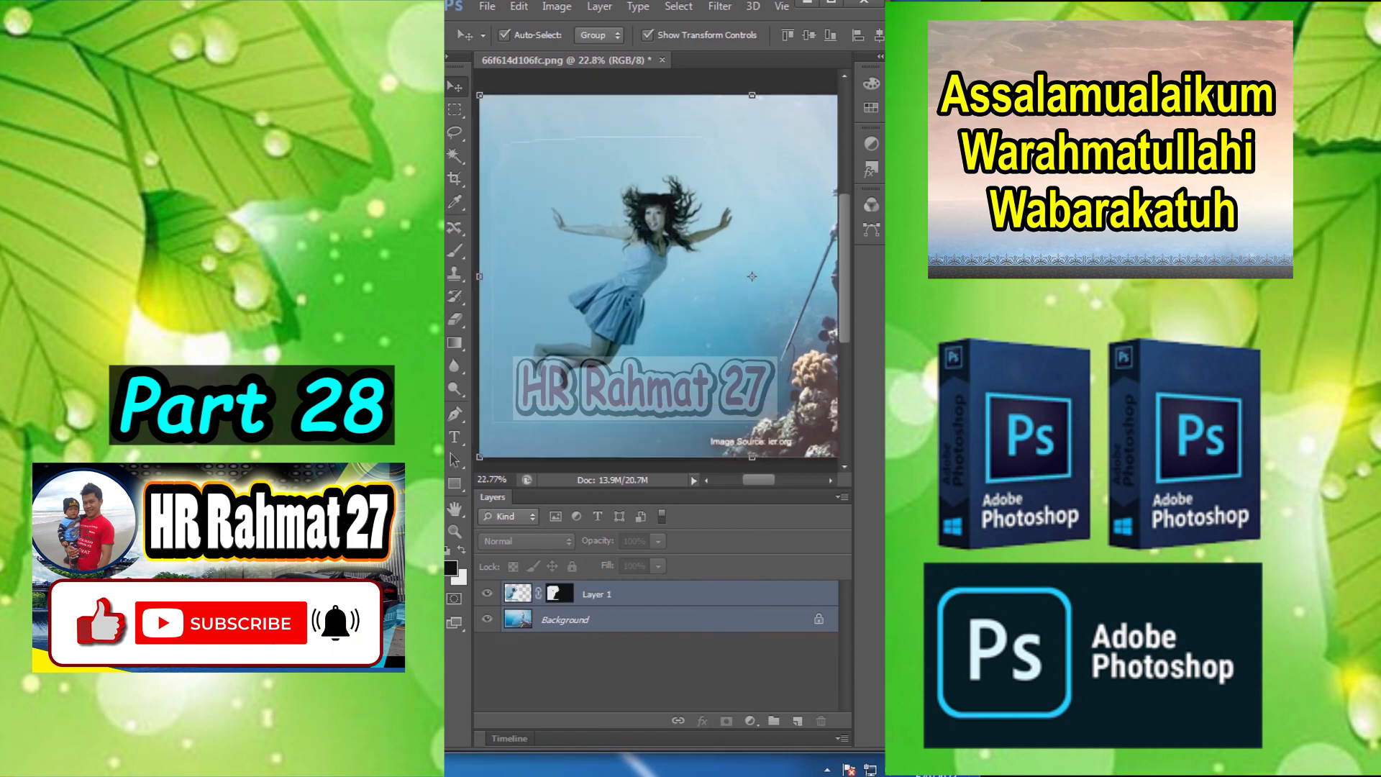
scroll(763, 298, "down", 2)
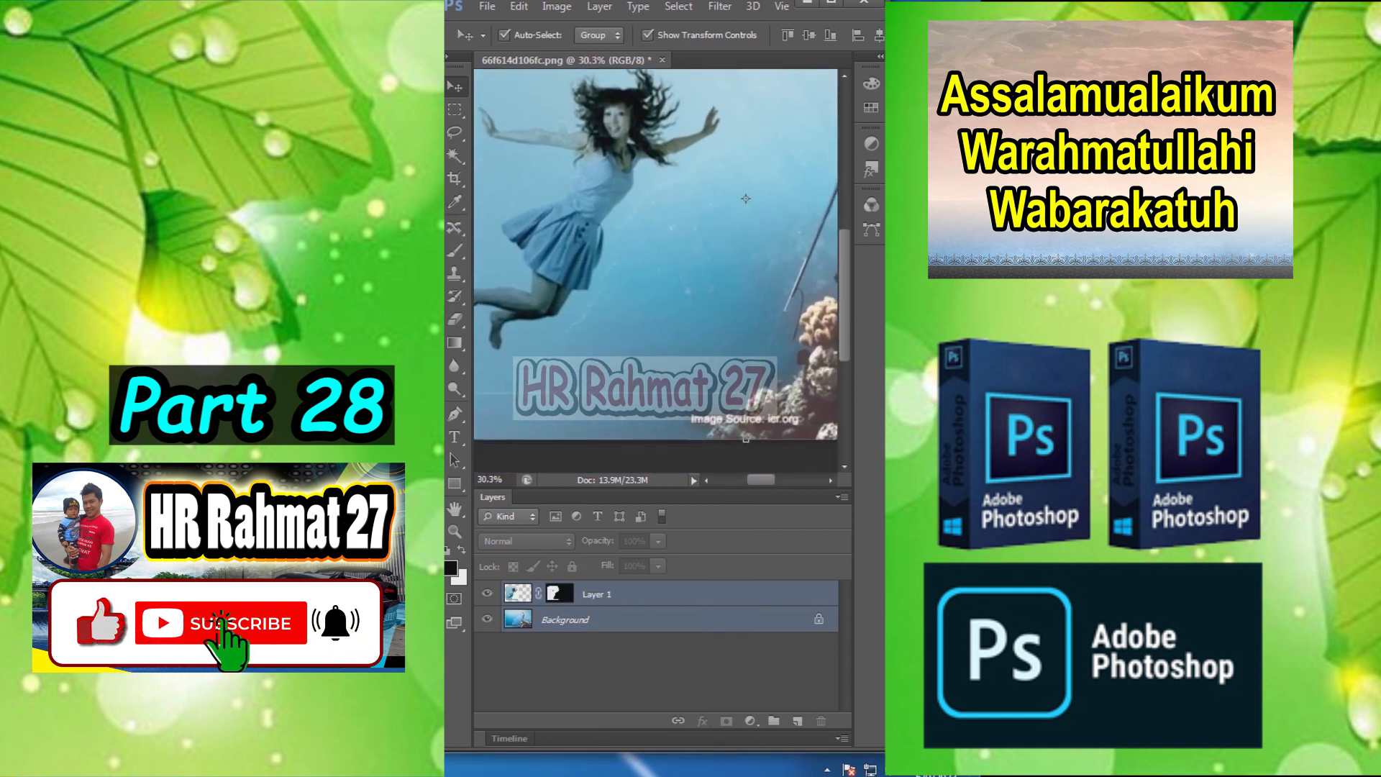
scroll(663, 227, "down", 1)
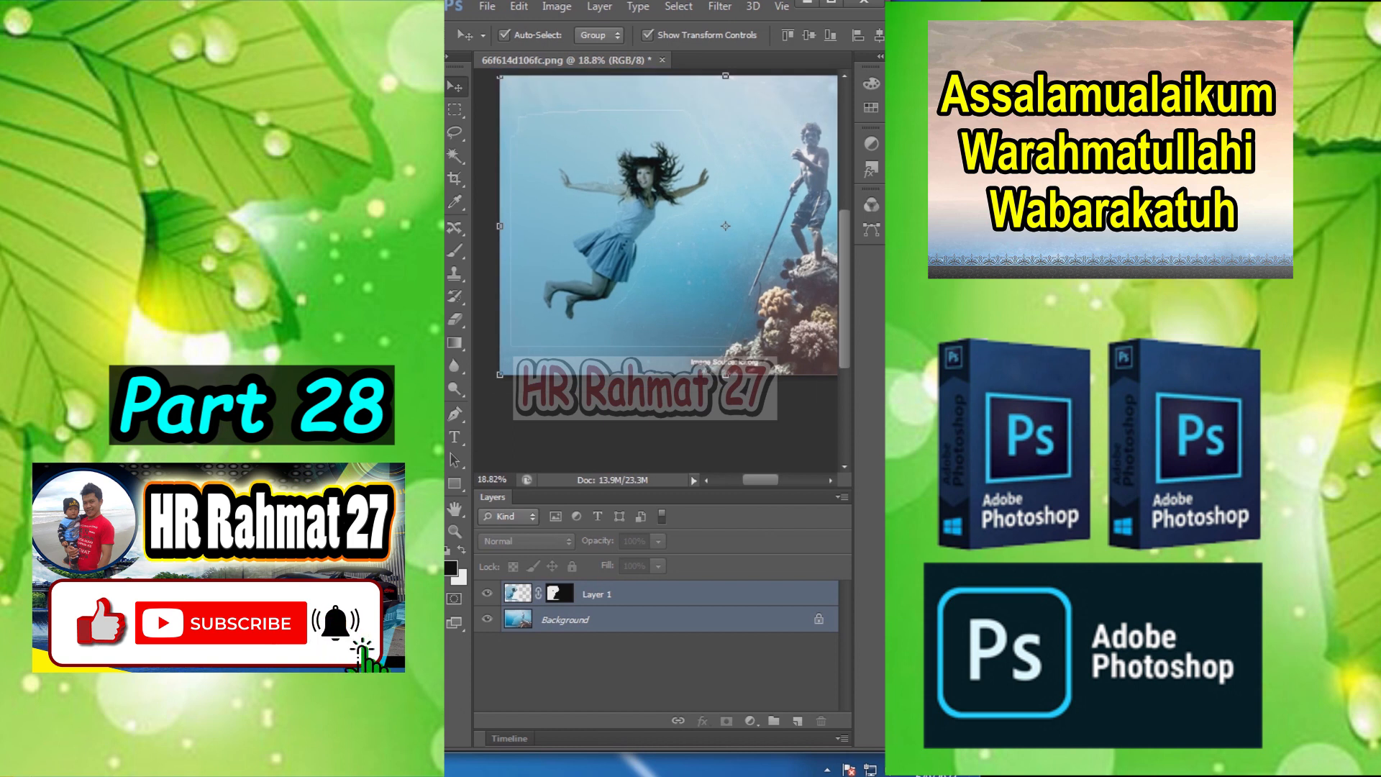
scroll(606, 188, "up", 2)
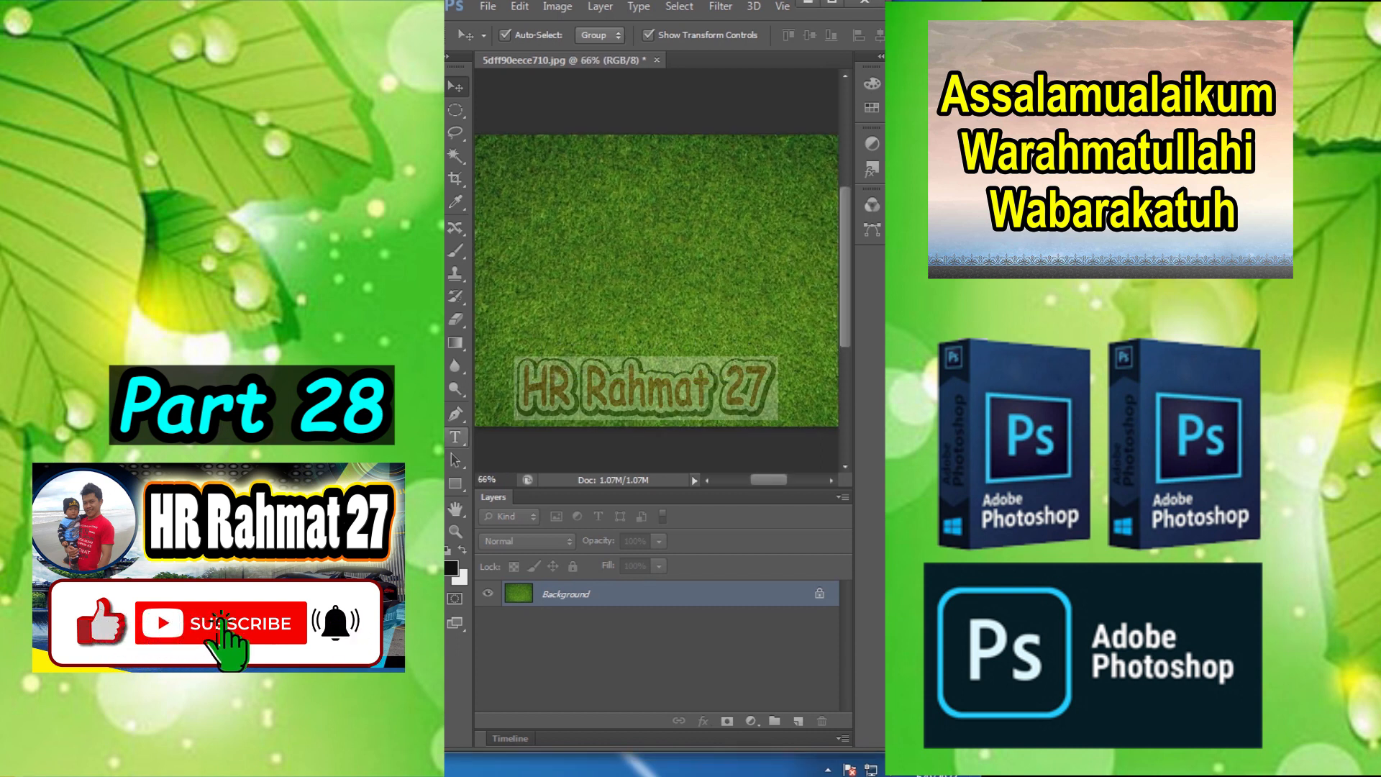
Add the two-line text "CR7 GOAL" on the grass image in 72 pt Swis721 Blk BT Black.
key("t")
left_click(605, 216)
type("CR7")
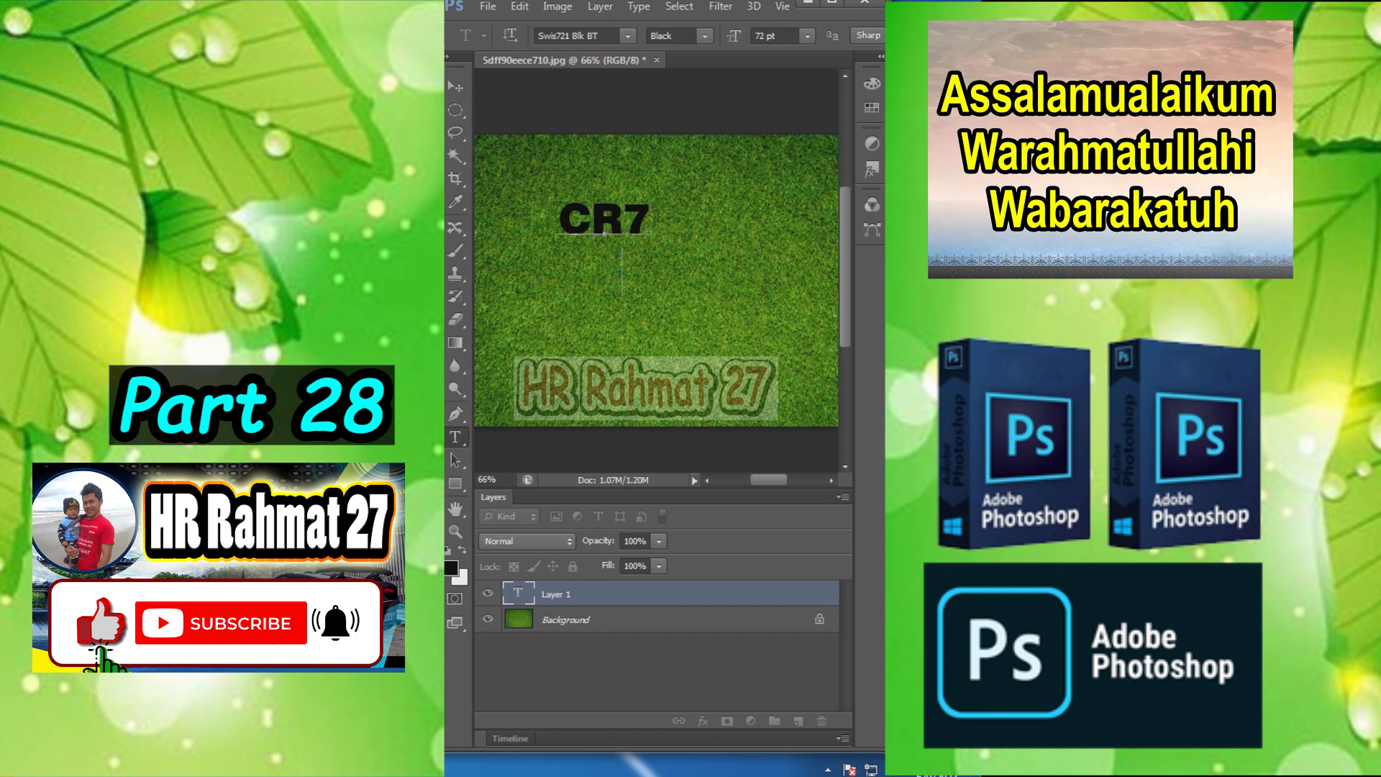
key("Return")
type("GOAL")
key("ctrl+a")
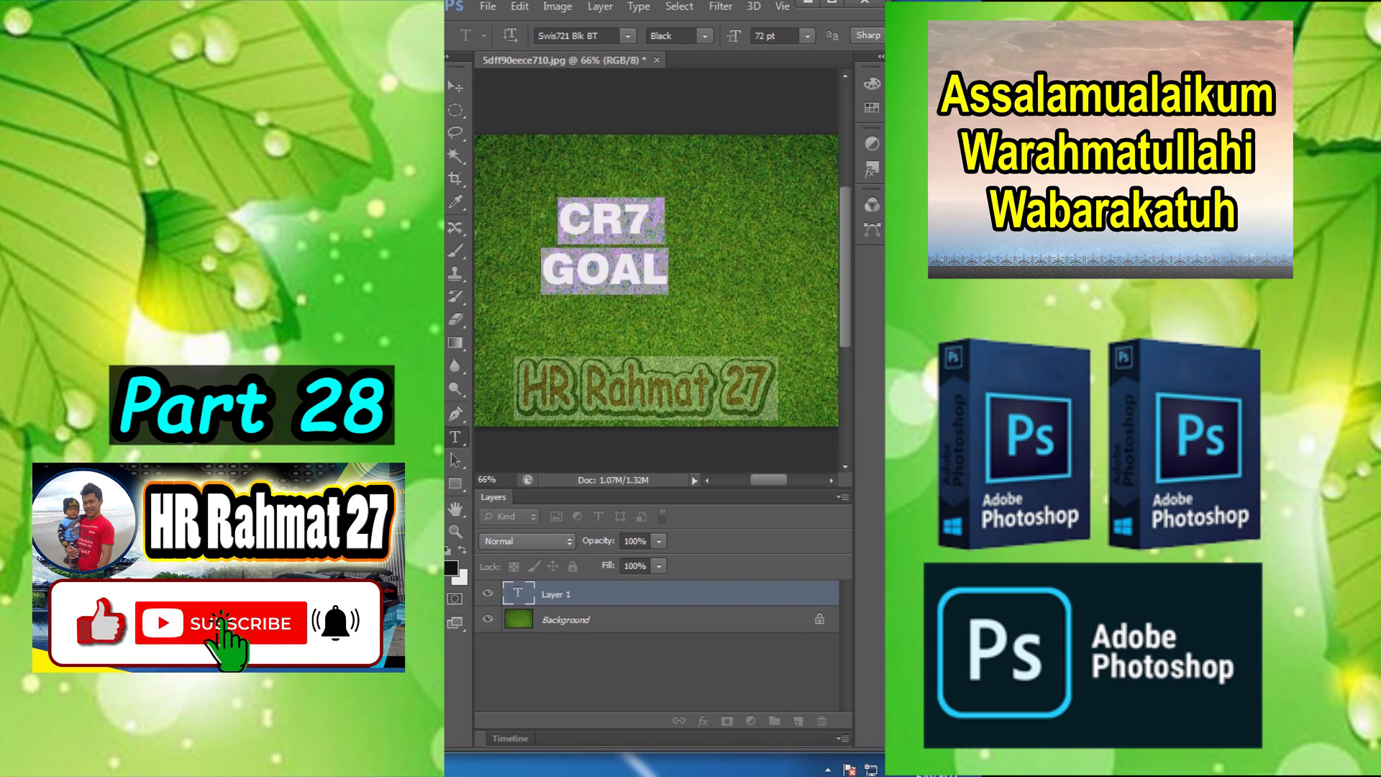
left_click(456, 86)
scroll(656, 353, "down", 1)
scroll(656, 288, "down", 1)
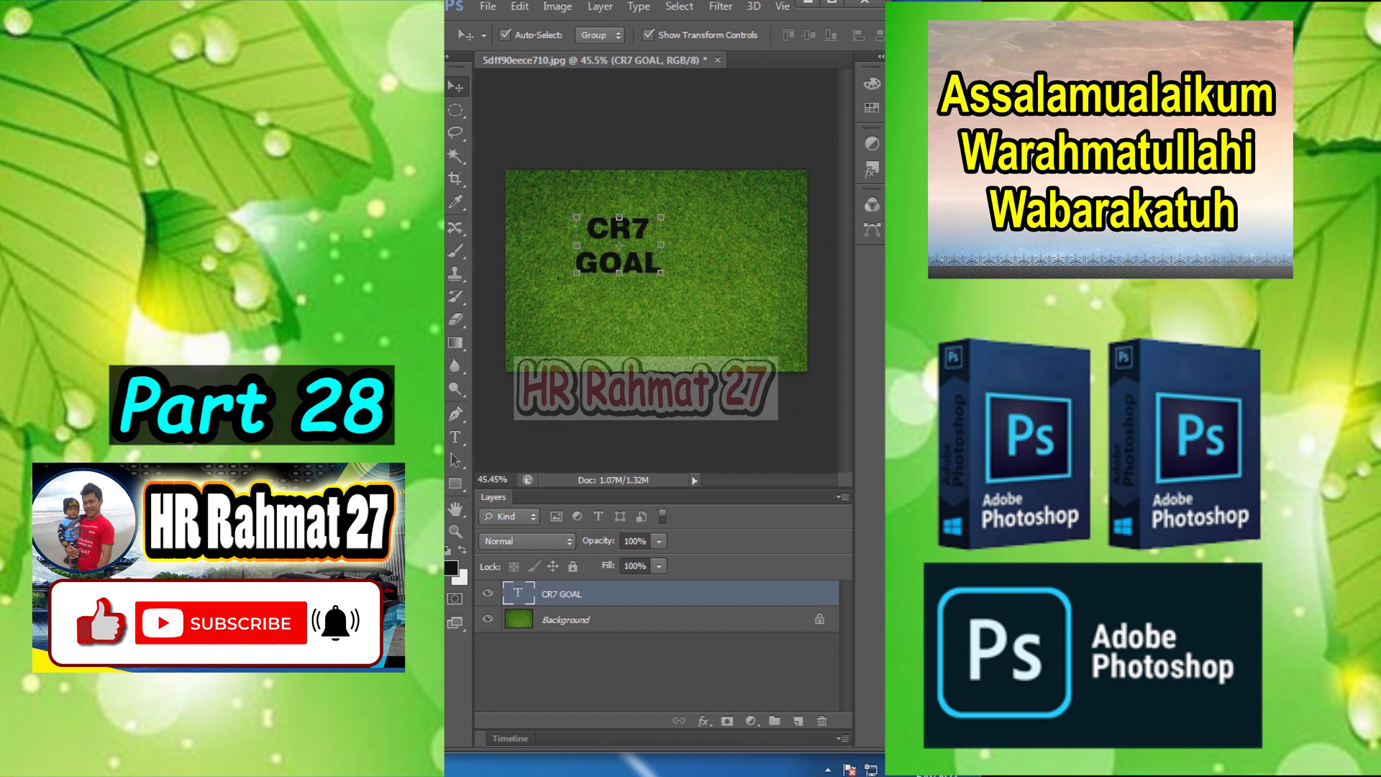
Enlarge the CR7 GOAL text to fill most of the grass image and centre it.
key("ctrl+t")
left_click_drag(662, 279, 772, 364)
key("Return")
left_click_drag(710, 311, 690, 287)
scroll(691, 288, "up", 1)
Apply a white Color Overlay at 100% opacity to the CR7 GOAL text layer.
left_click(704, 721)
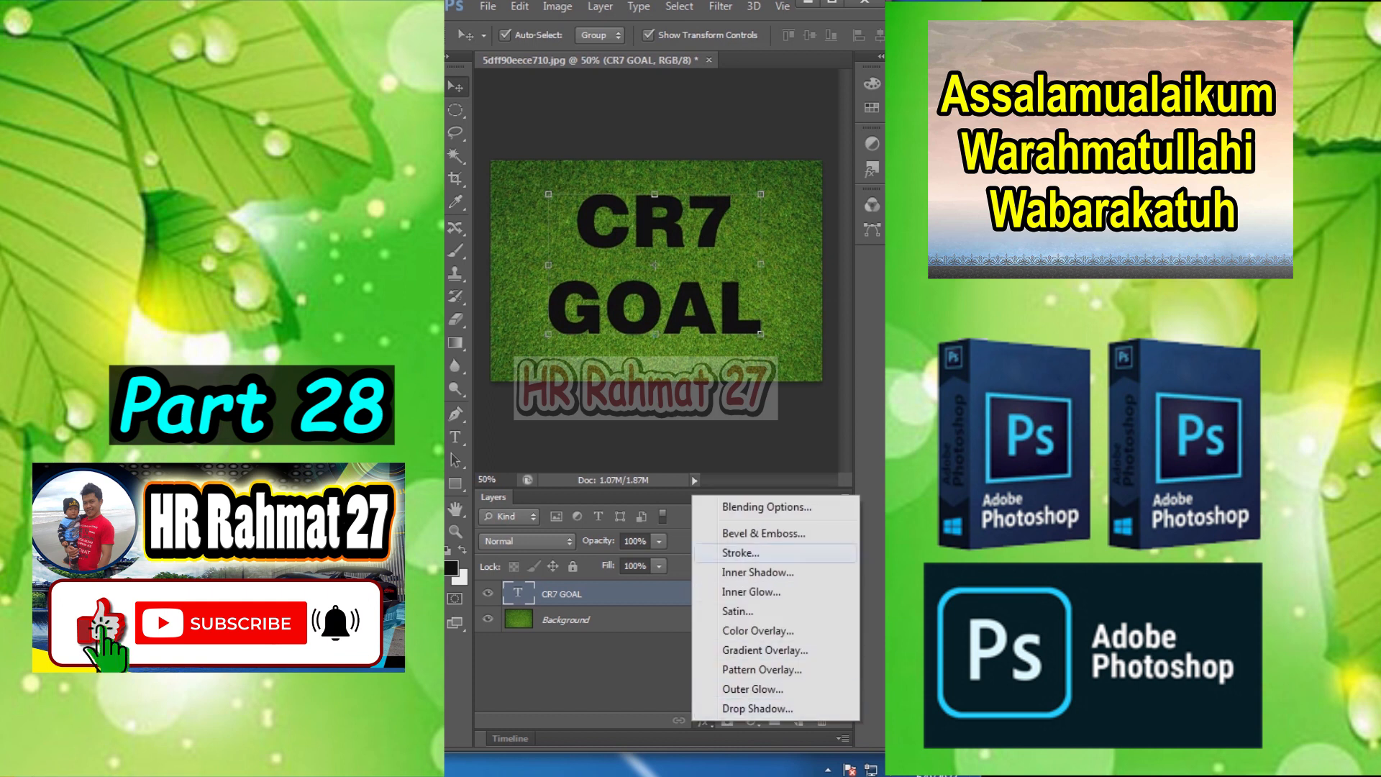
left_click(758, 630)
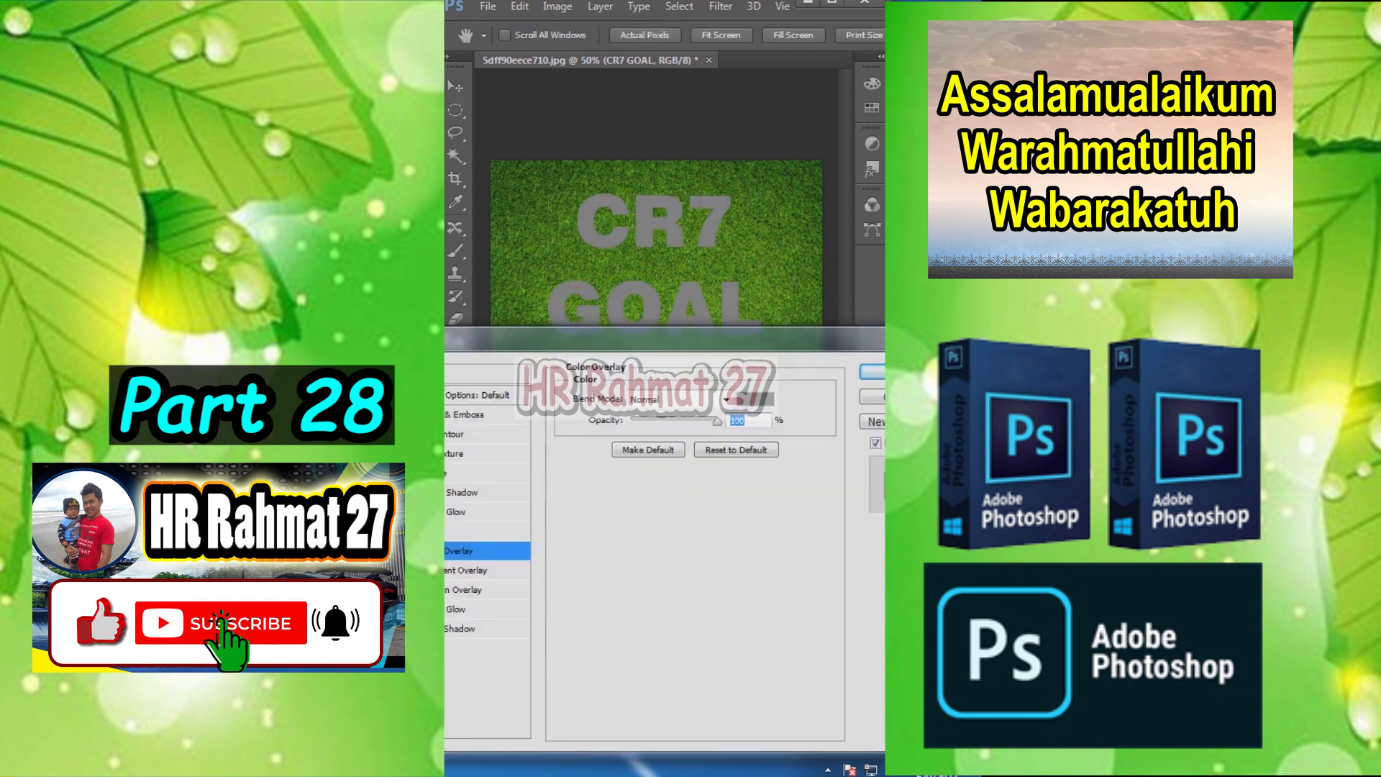
left_click(757, 398)
left_click(502, 436)
key("Return")
left_click_drag(664, 339, 712, 307)
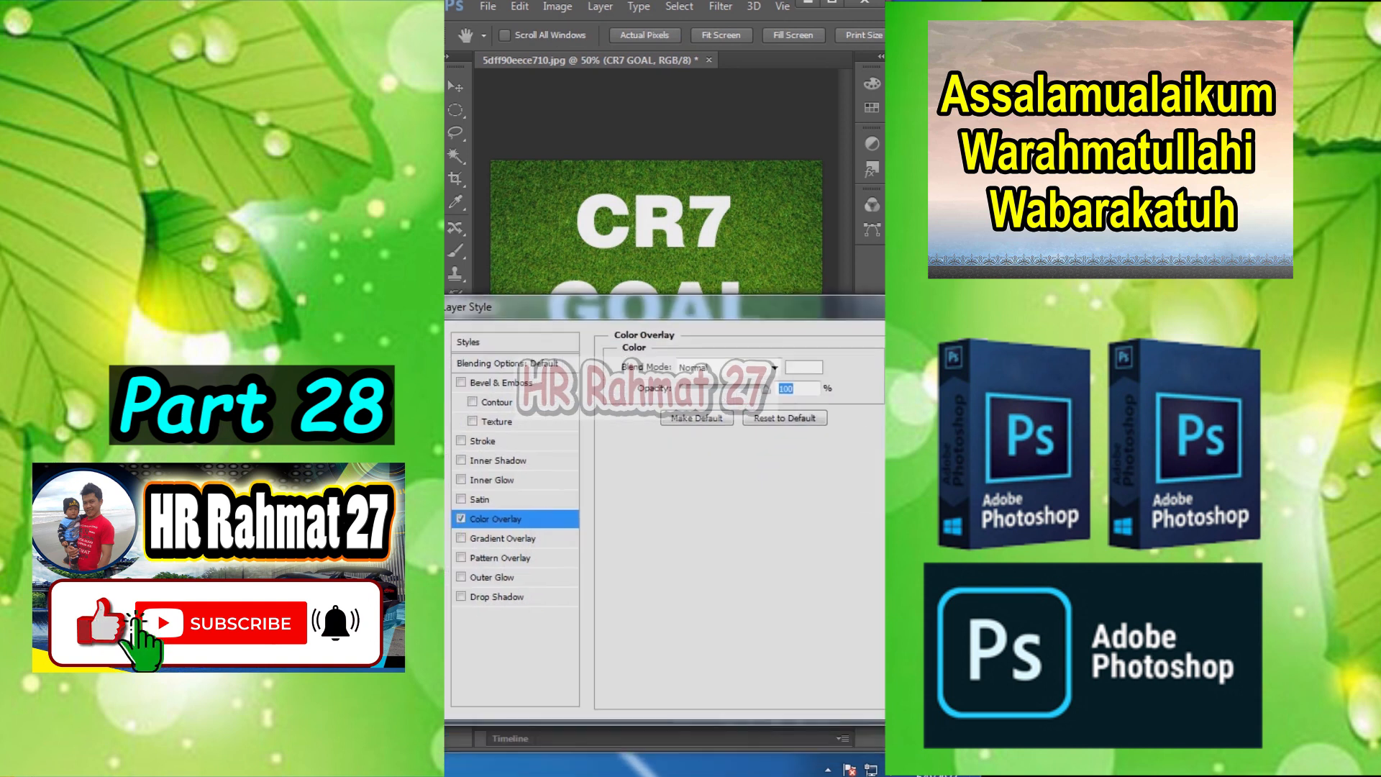
Set the text layer's Blend If Gray sliders for the underlying layer to 98 for black and 192/255 for white.
left_click(507, 363)
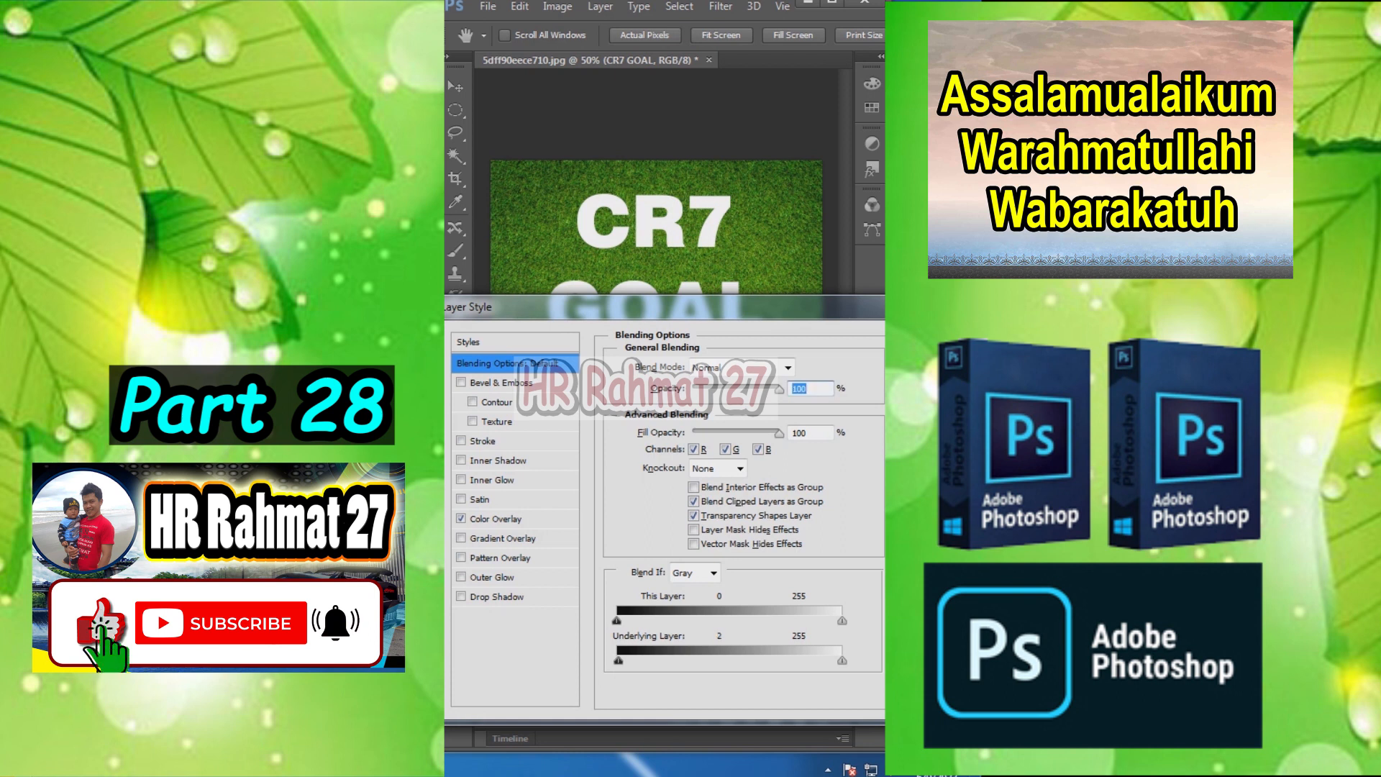
left_click_drag(661, 659, 690, 660)
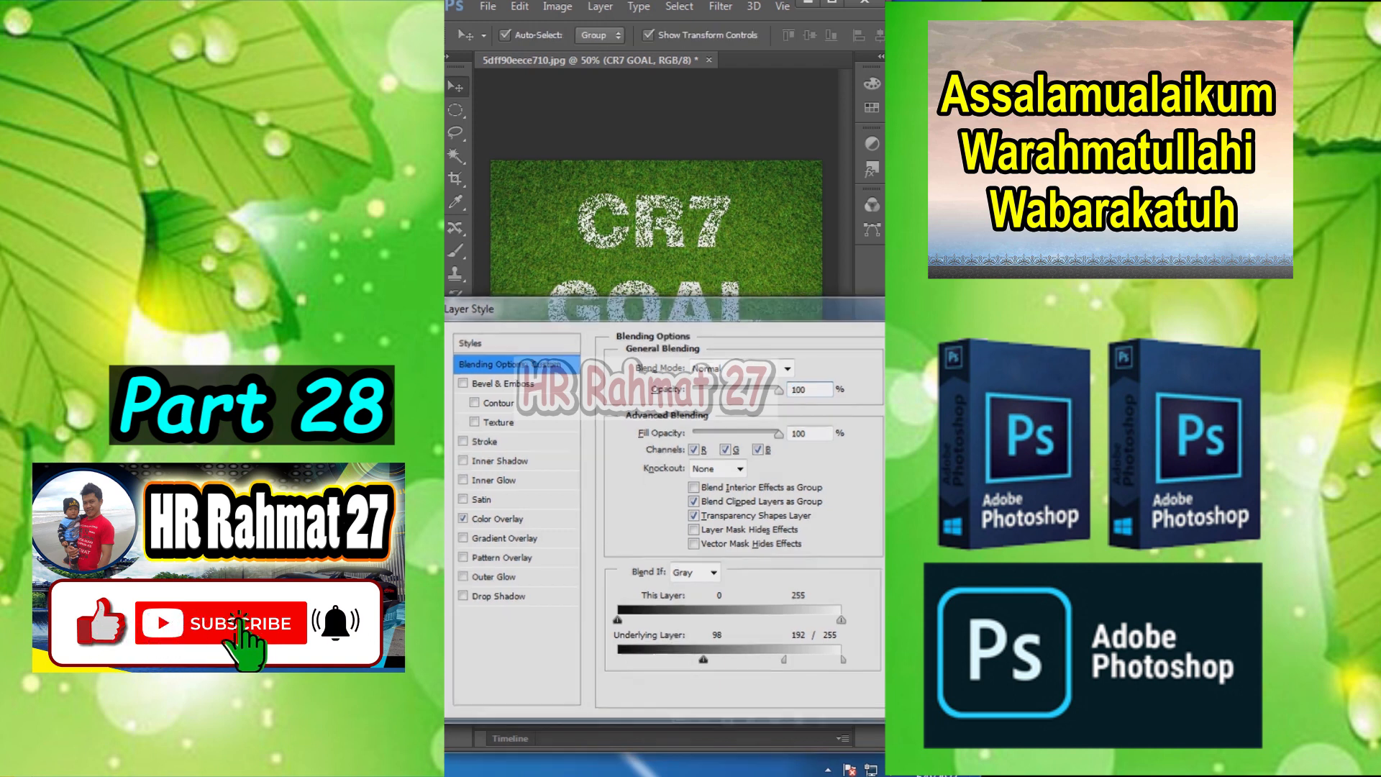
scroll(656, 270, "up", 3)
scroll(656, 270, "down", 5)
scroll(656, 271, "up", 3)
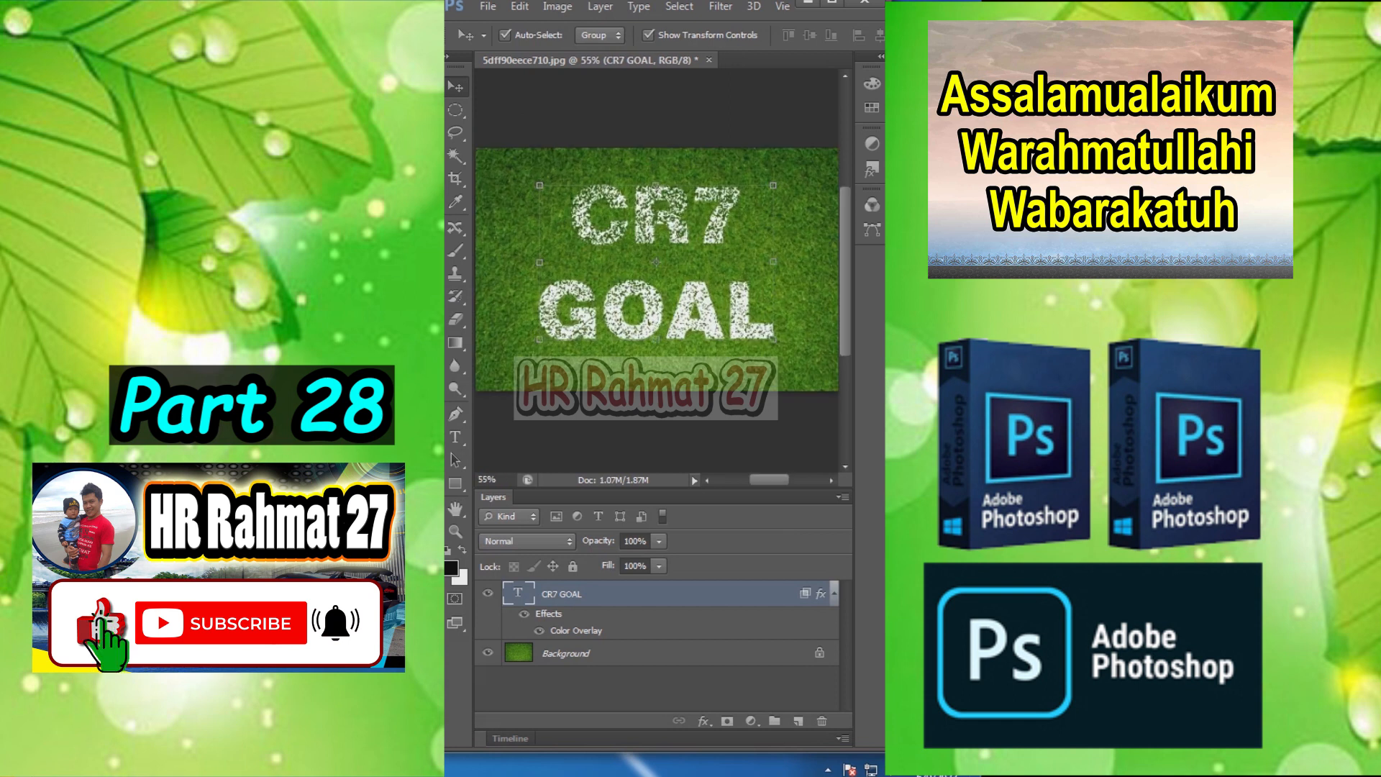
scroll(656, 270, "down", 2)
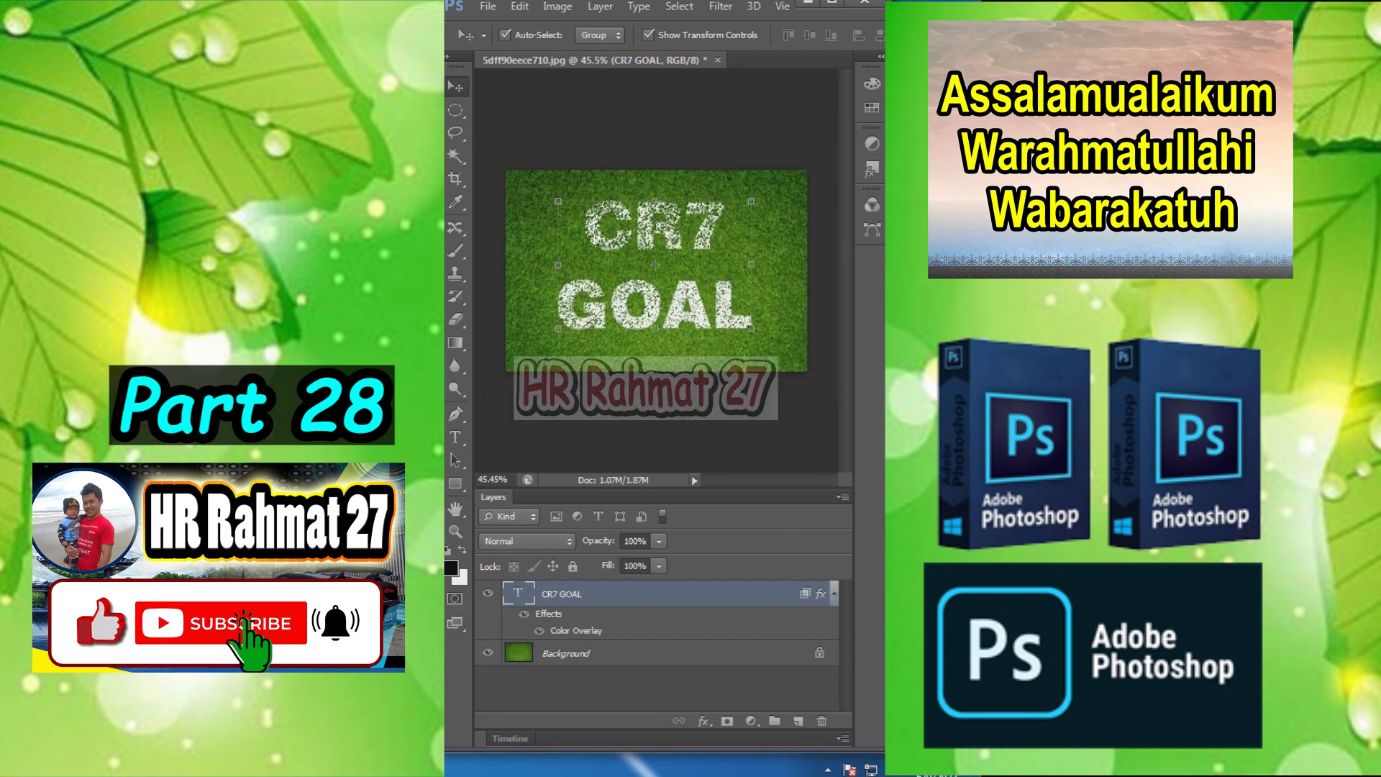
scroll(656, 270, "up", 1)
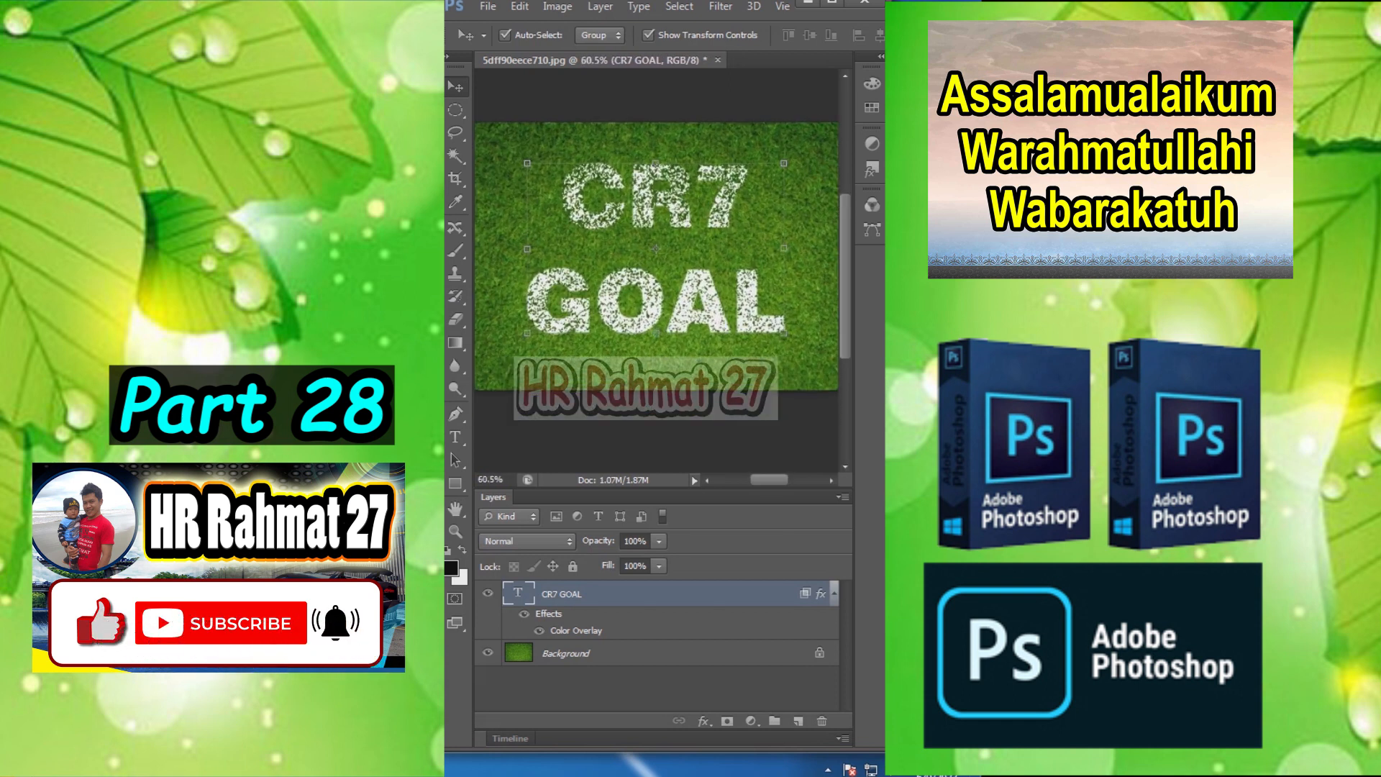
left_click(656, 439)
scroll(656, 270, "down", 2)
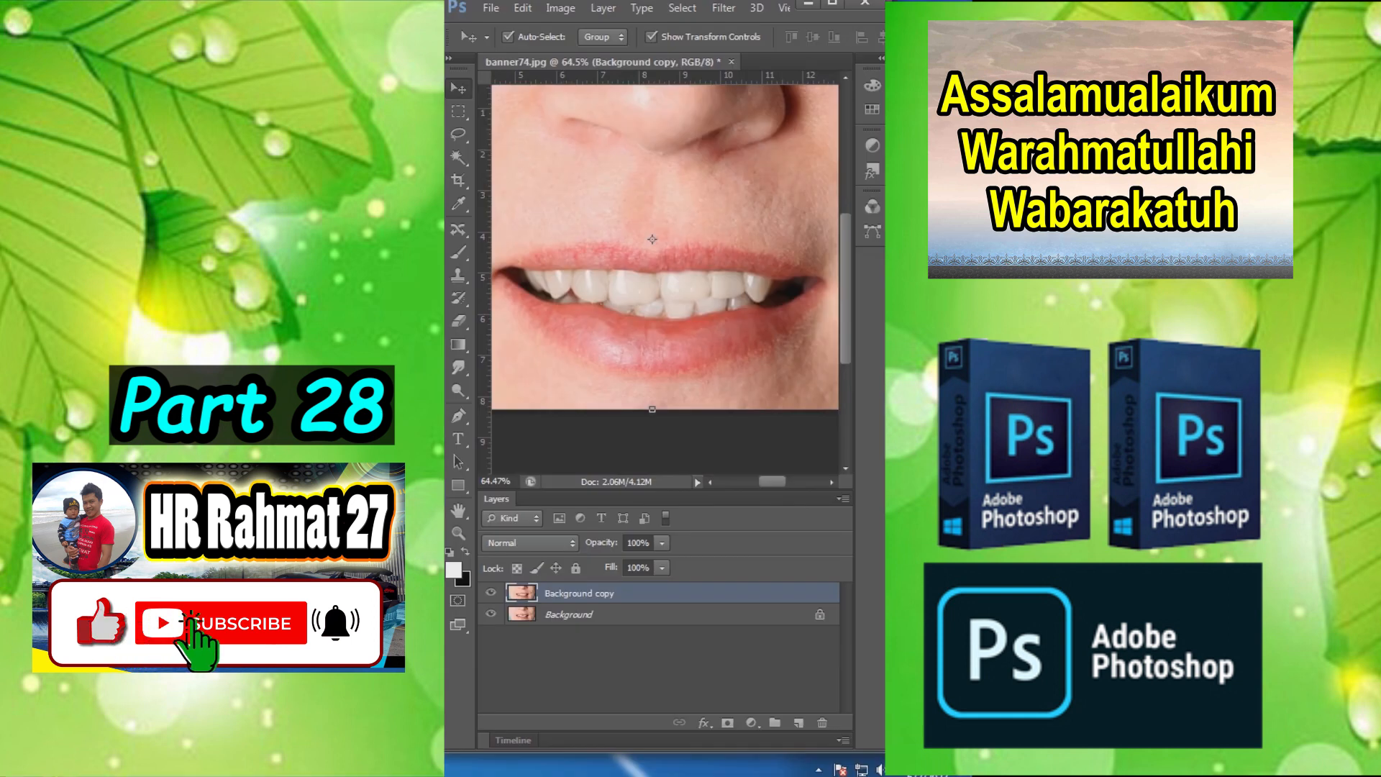
Toggle the Background copy layer's visibility to compare the smile with and without the missing tooth.
left_click(491, 593)
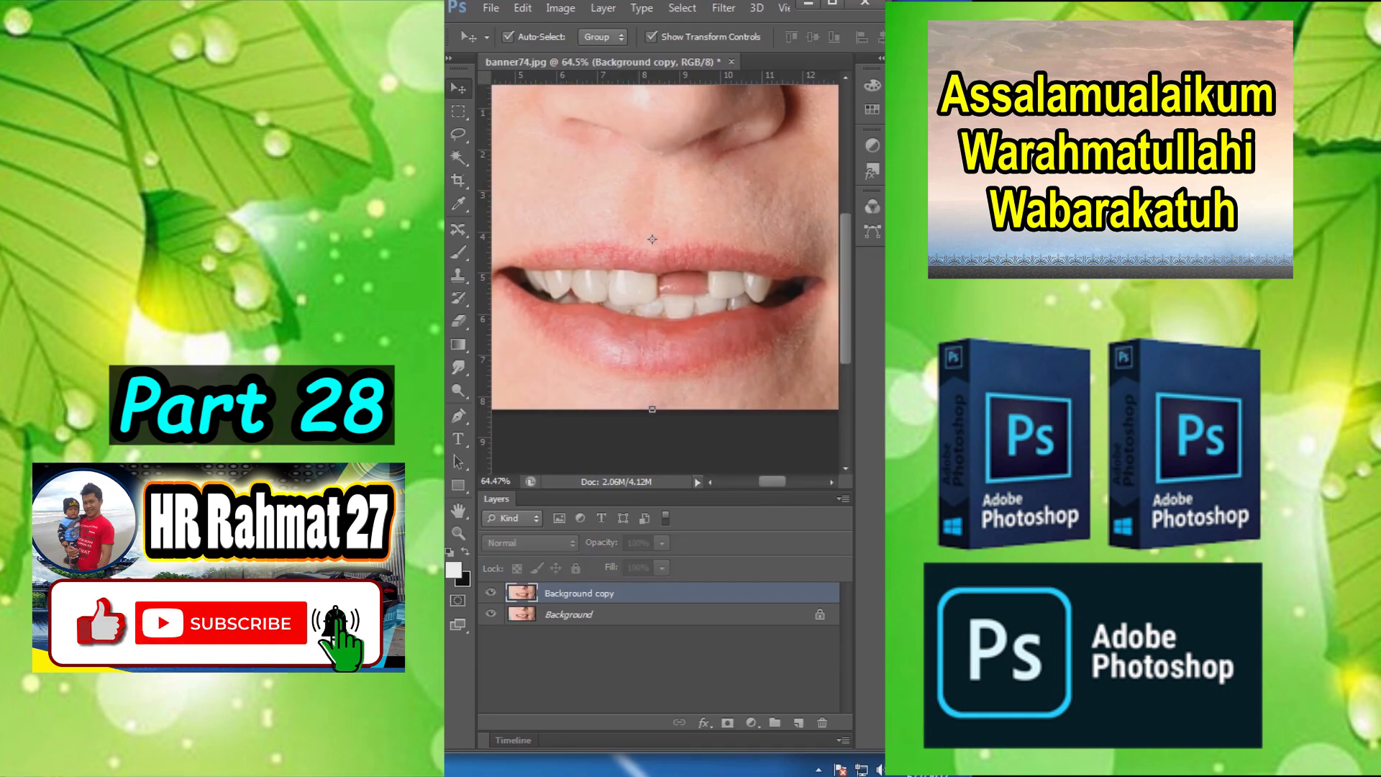
left_click(491, 593)
right_click(491, 593)
key("Escape")
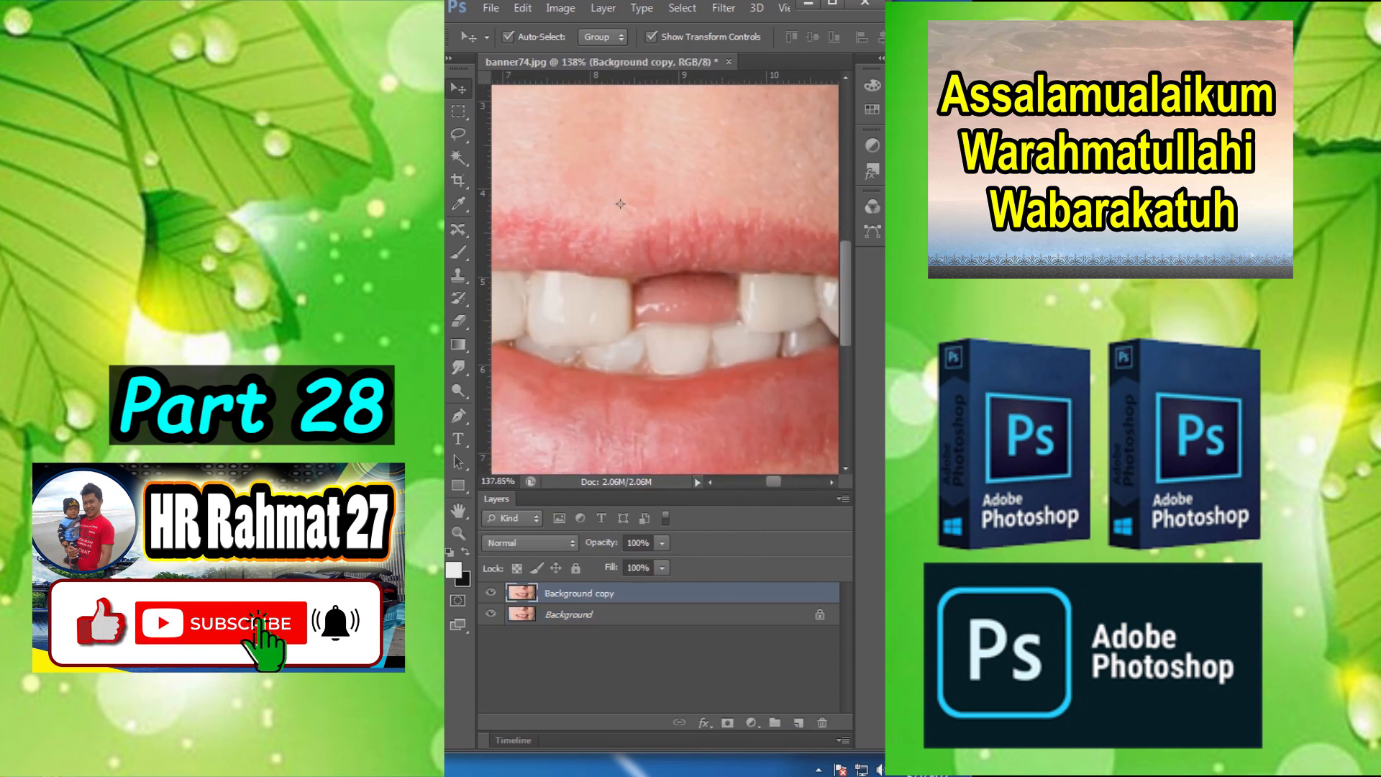
Fill the gap in the upper teeth on the Background copy layer by cloning the neighbouring teeth with the Clone Stamp tool.
left_click(459, 274)
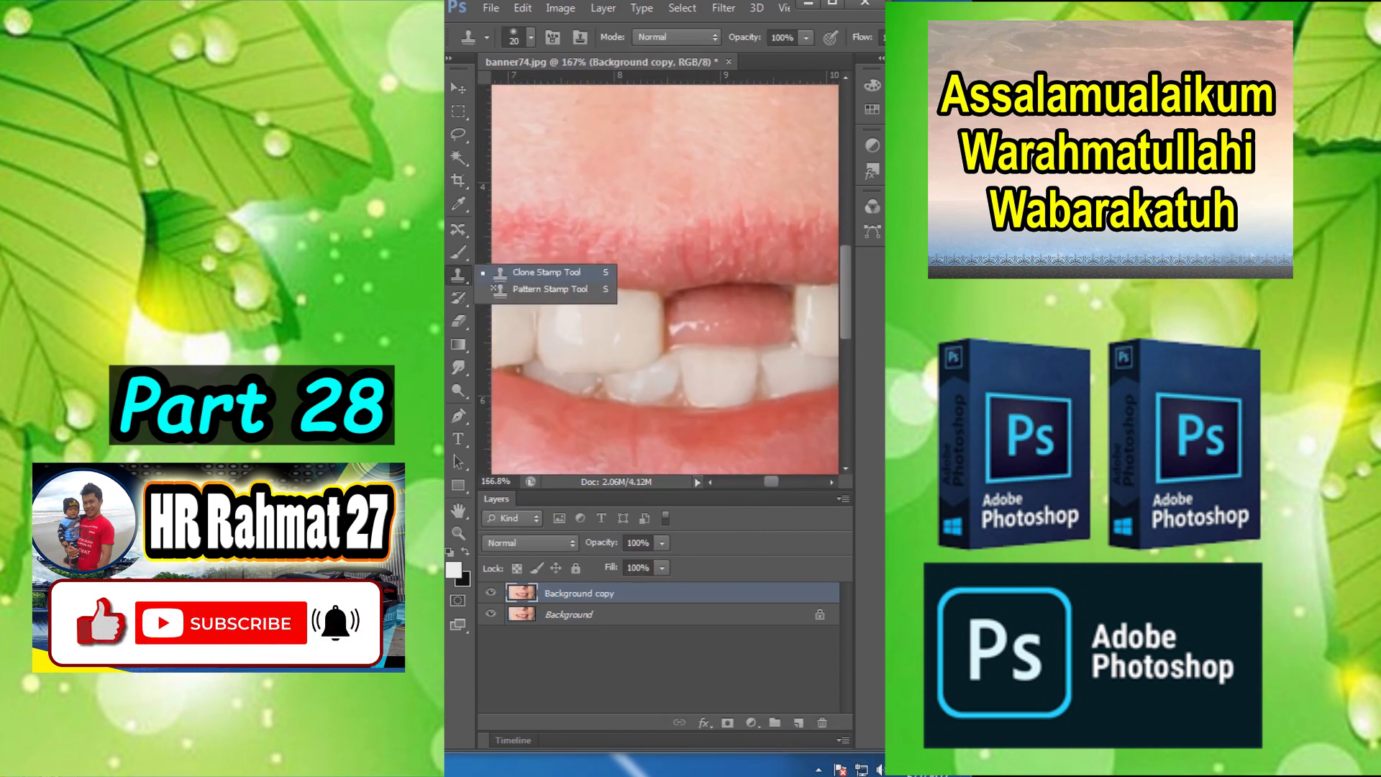
left_click(546, 273)
scroll(633, 291, "up", 2)
left_click(661, 298, "alt")
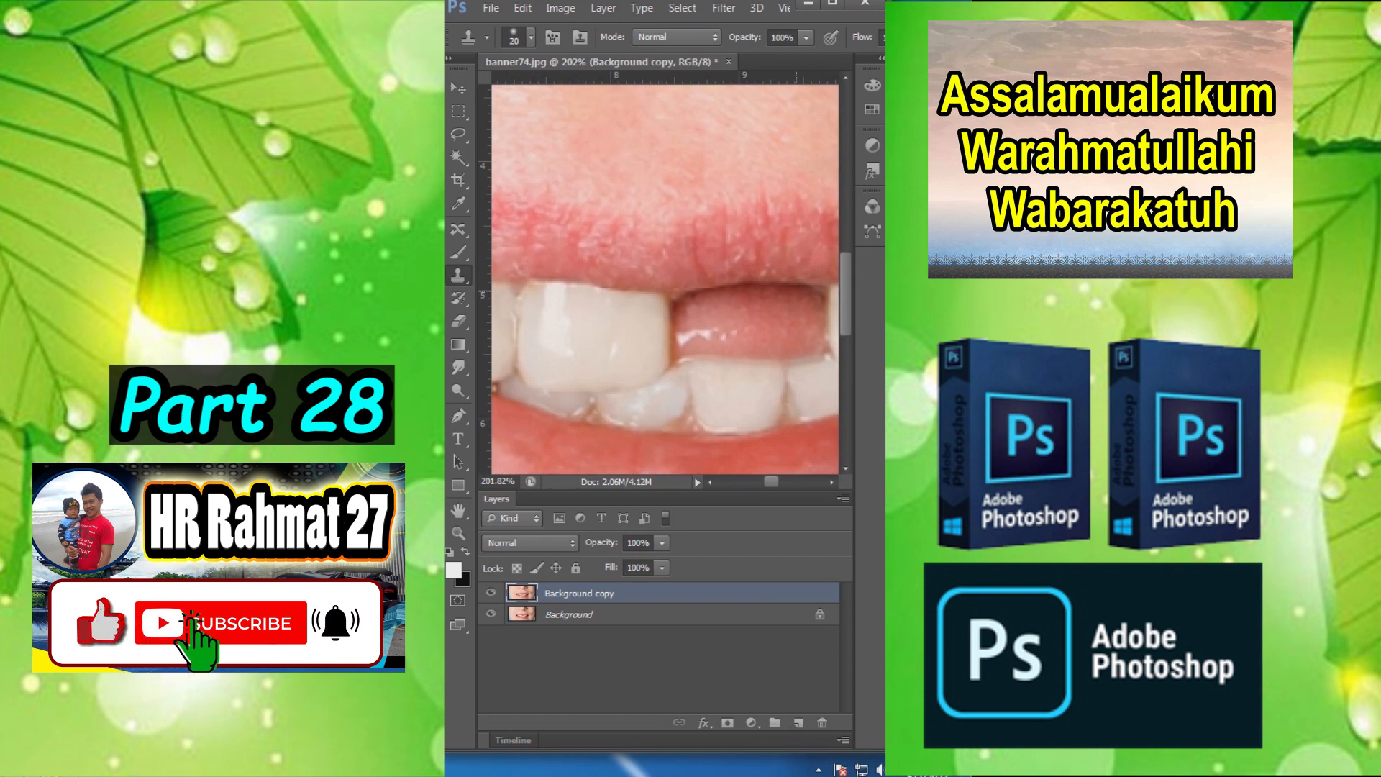
left_click_drag(818, 296, 748, 303)
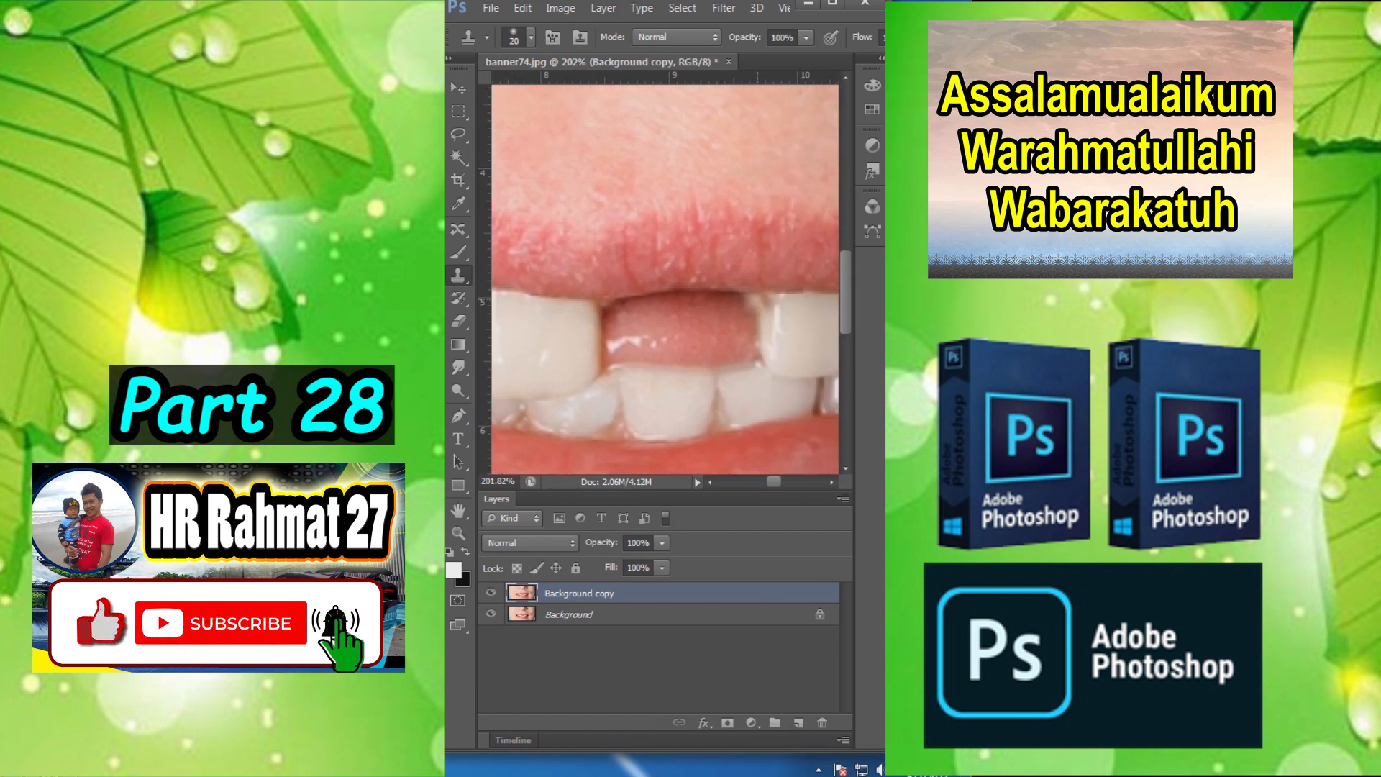
mouse_move(748, 313)
left_mouse_down()
mouse_move(615, 305)
mouse_move(600, 313)
mouse_move(665, 331)
mouse_move(623, 333)
mouse_move(674, 348)
mouse_move(703, 330)
mouse_move(683, 360)
mouse_move(622, 334)
mouse_move(605, 365)
left_mouse_up()
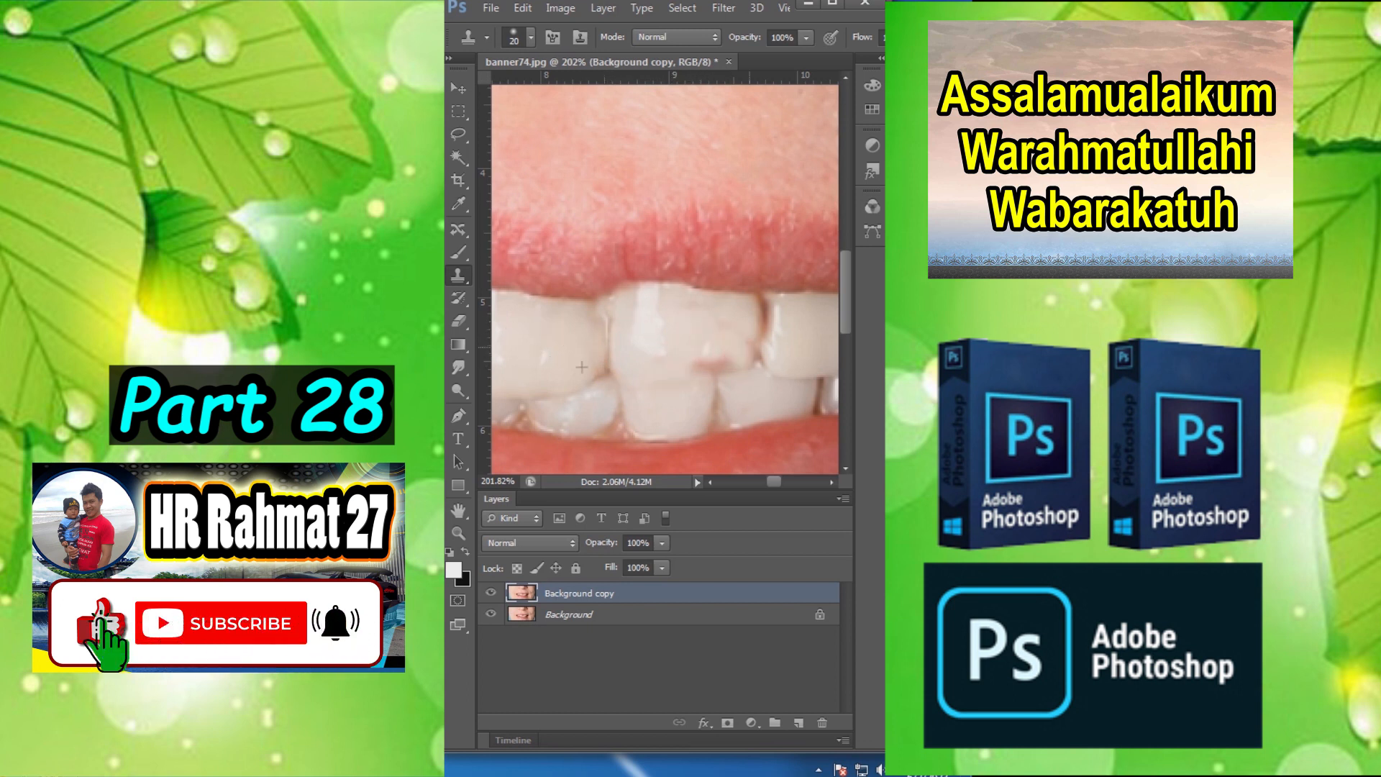
Clean up the cloned tooth's surface, its side edge and the lip line above it with the Clone Stamp tool.
mouse_move(750, 348)
left_mouse_down()
mouse_move(757, 361)
mouse_move(704, 375)
mouse_move(728, 363)
mouse_move(691, 320)
left_mouse_up()
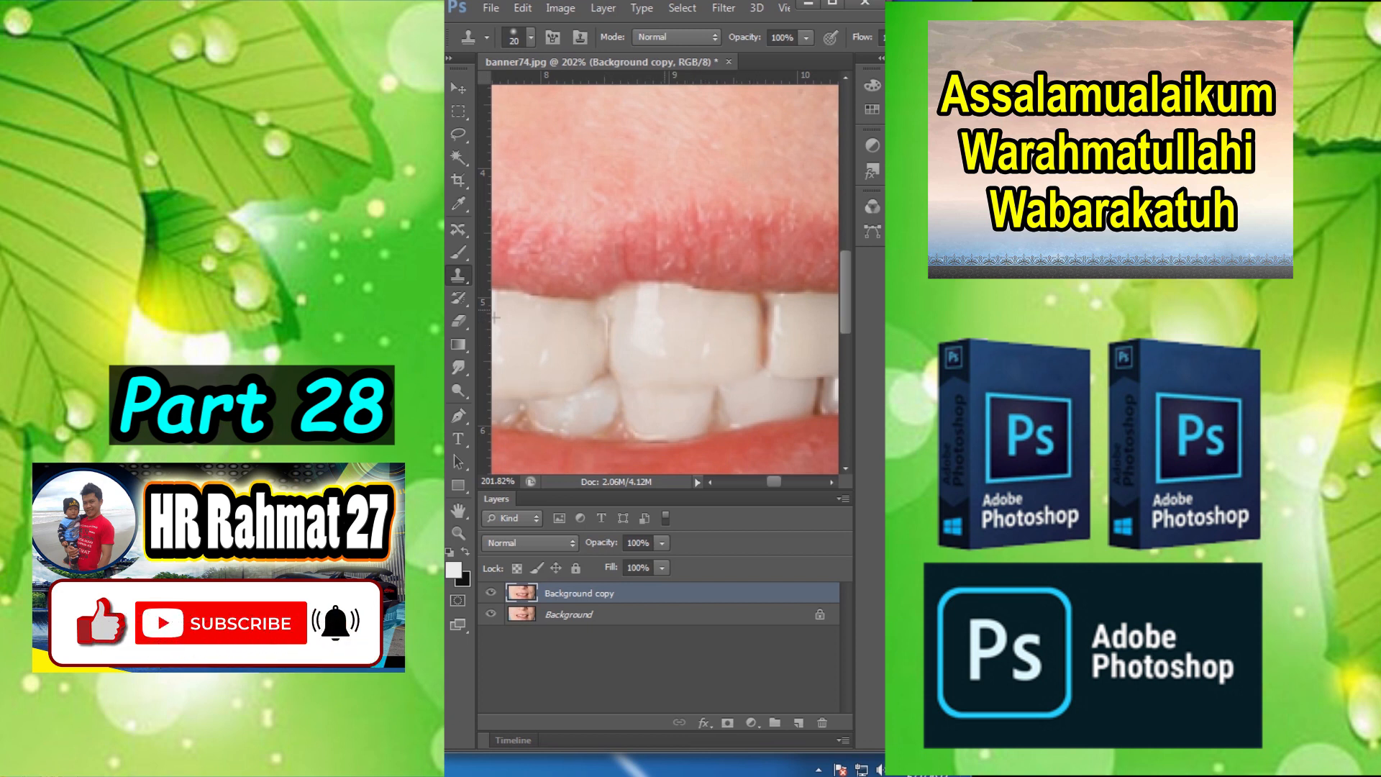
left_click(762, 346)
left_click_drag(763, 341, 764, 311)
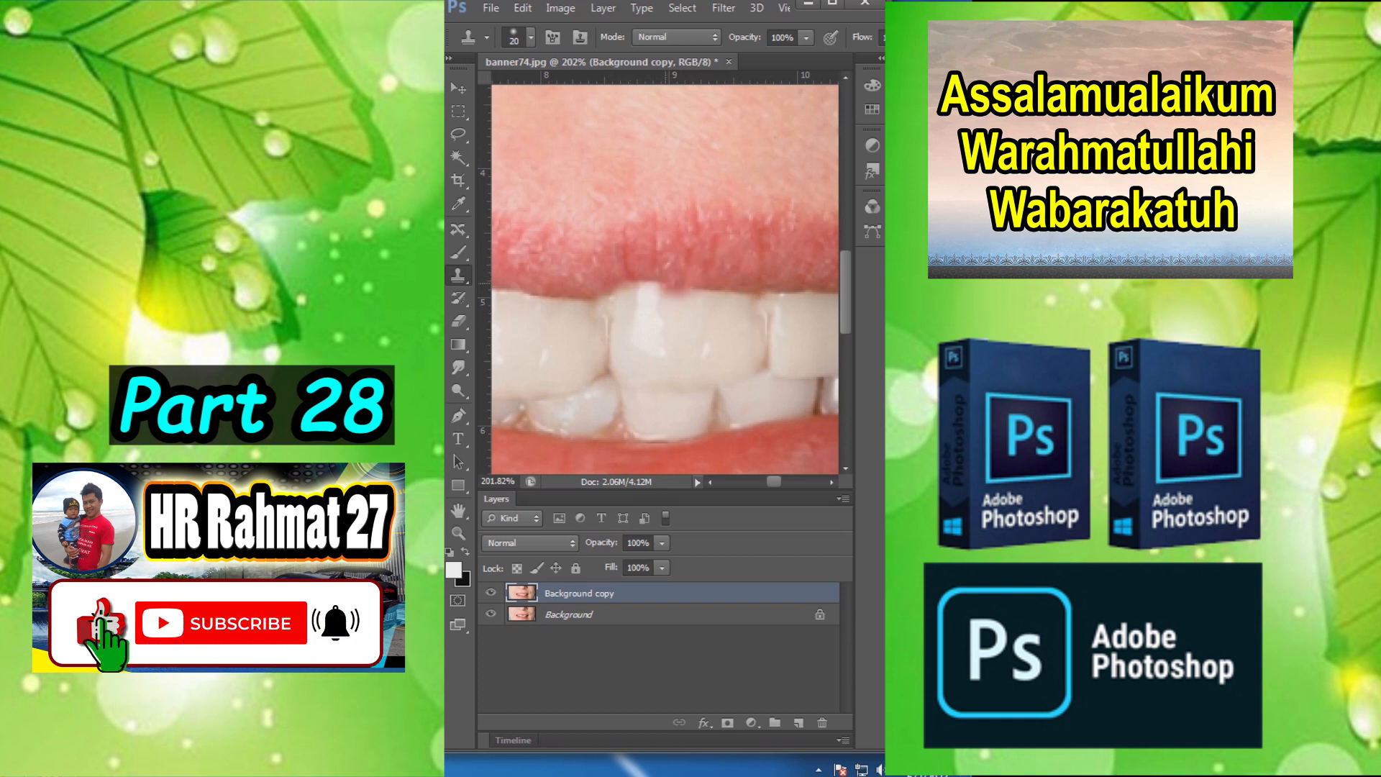
left_click_drag(667, 283, 621, 283)
scroll(634, 267, "down", 5)
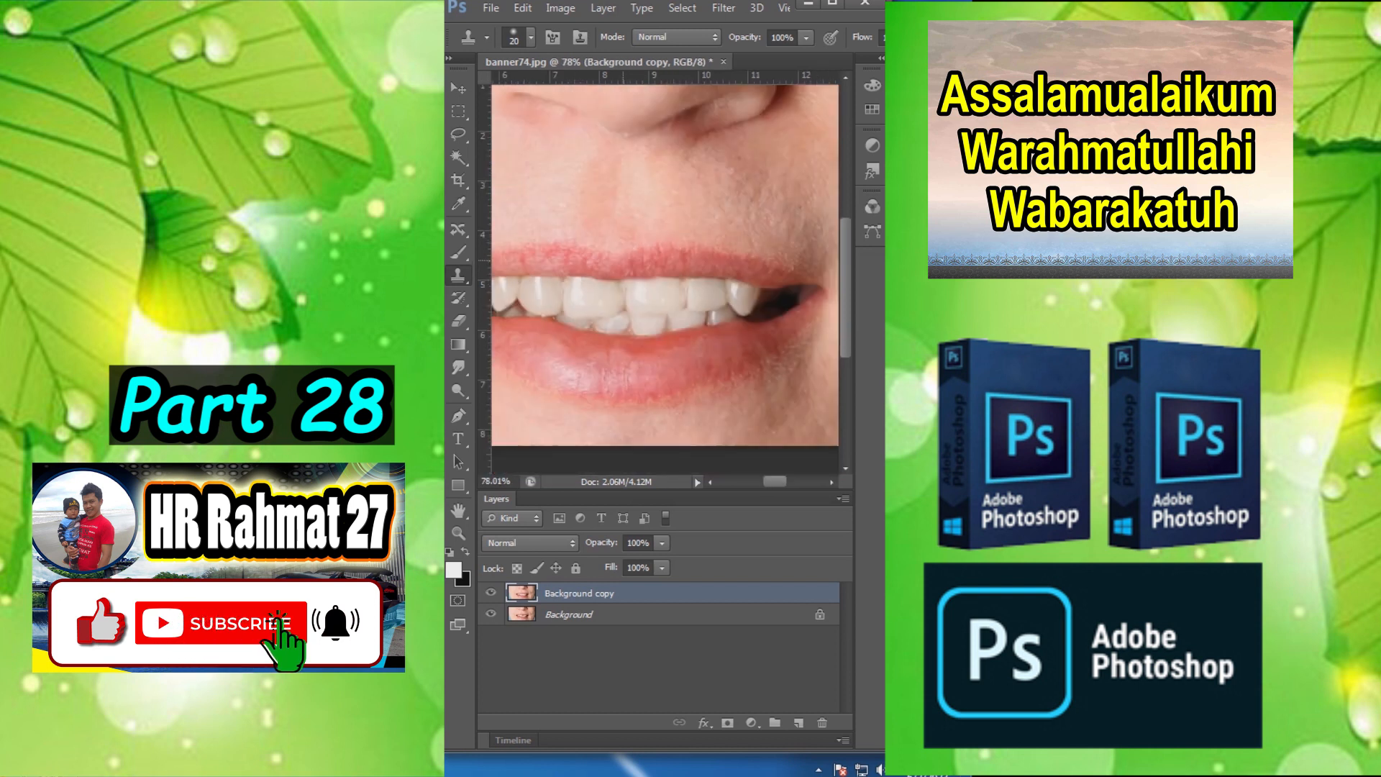
scroll(664, 259, "down", 1)
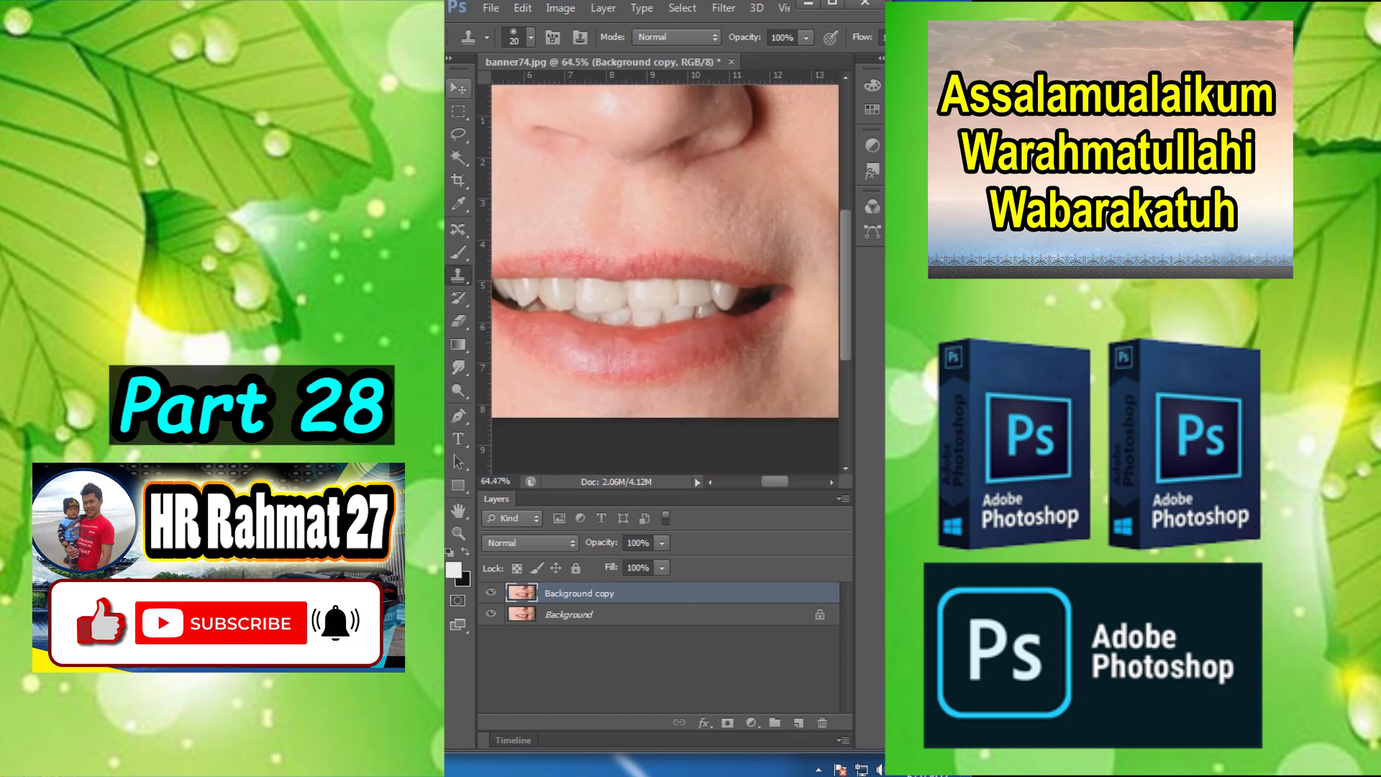
key("v")
scroll(619, 247, "up", 2)
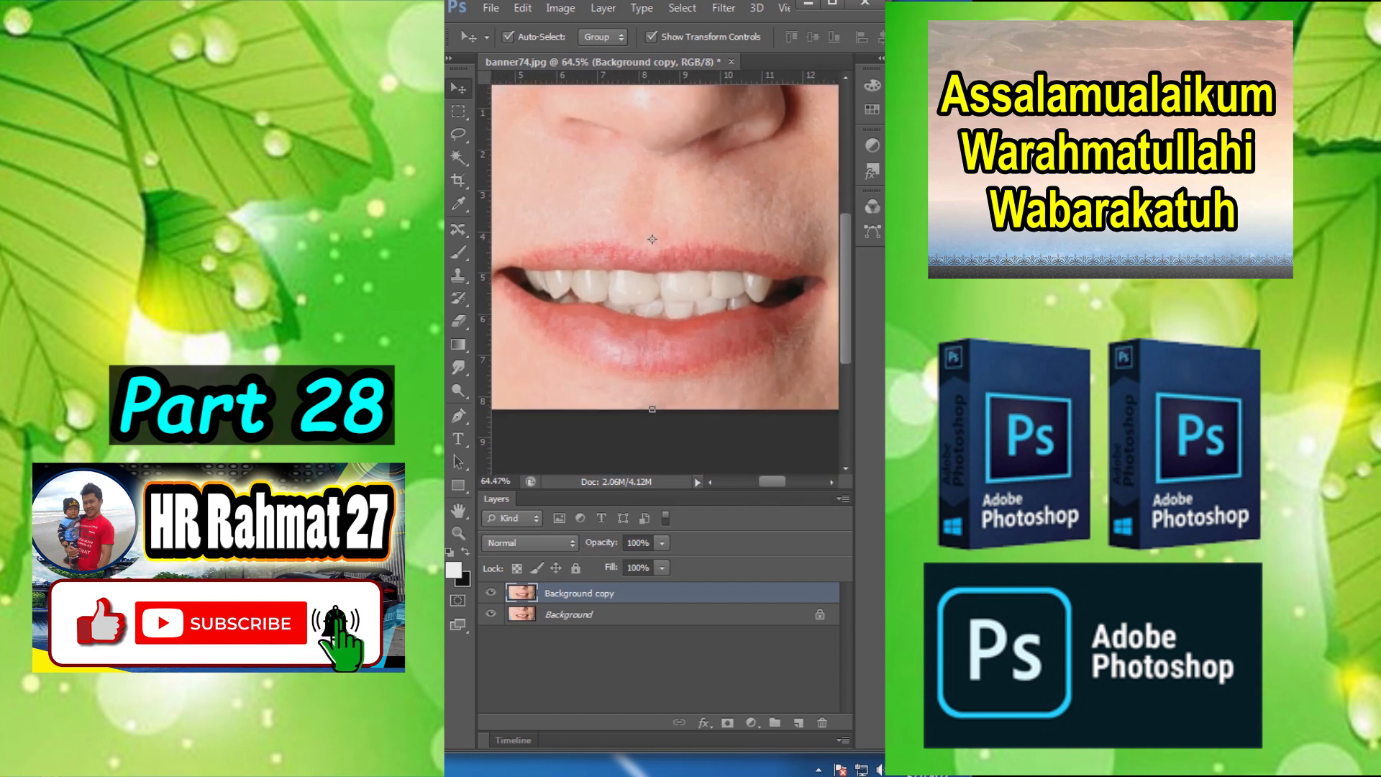
Compare the repaired smile with the original by toggling the Background copy layer's visibility.
left_click(491, 592)
right_click(491, 592)
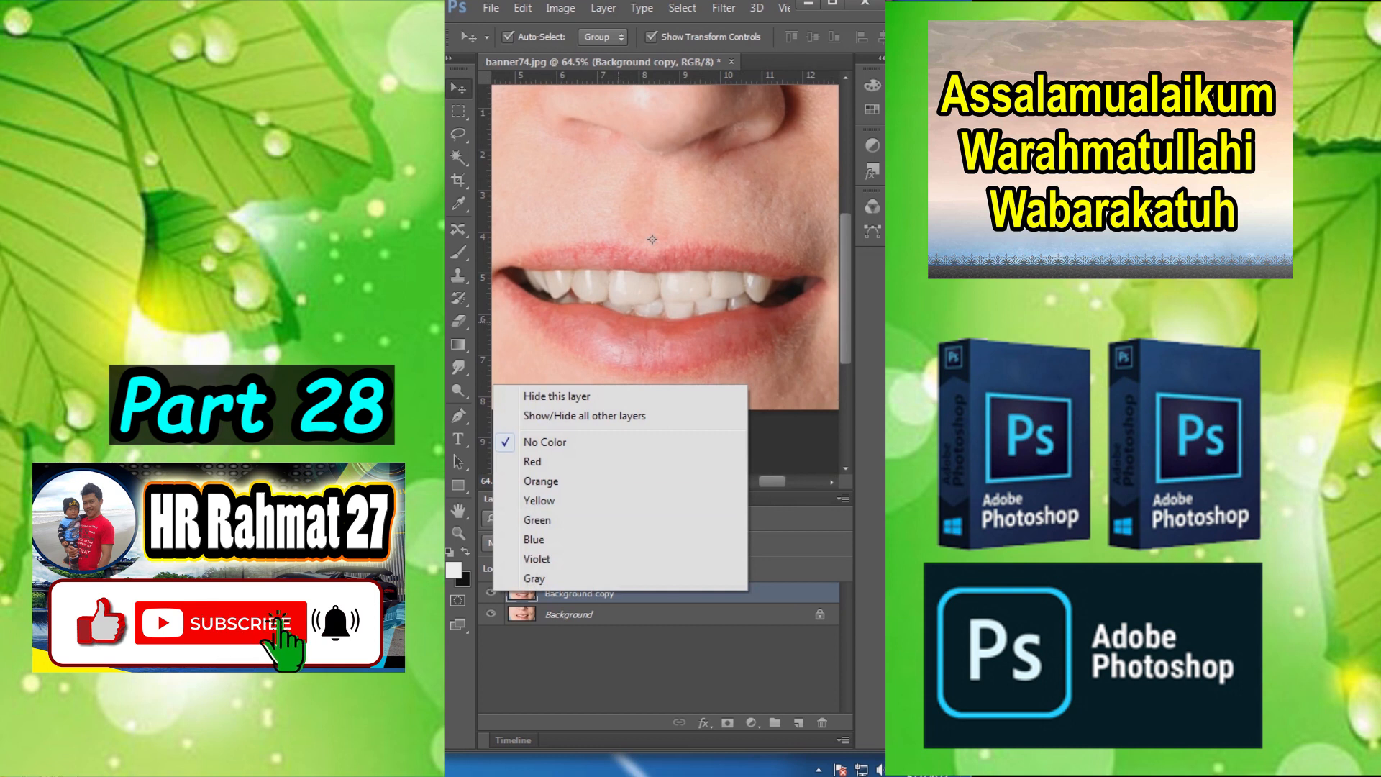
left_click(619, 328)
scroll(620, 329, "up", 4)
scroll(667, 198, "up", 1)
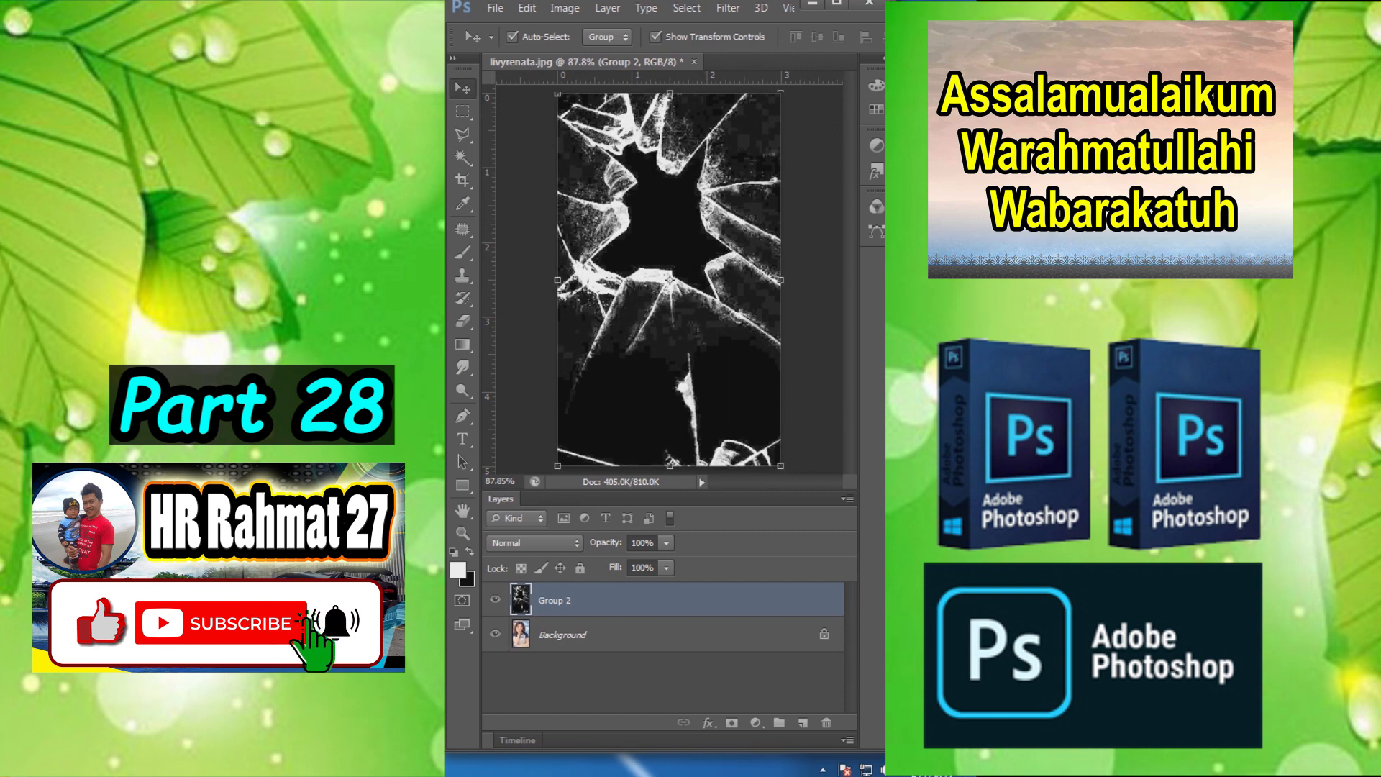
Hide the cracked glass layer Group 2 and duplicate the Background portrait layer.
left_click(495, 600)
left_click(564, 635)
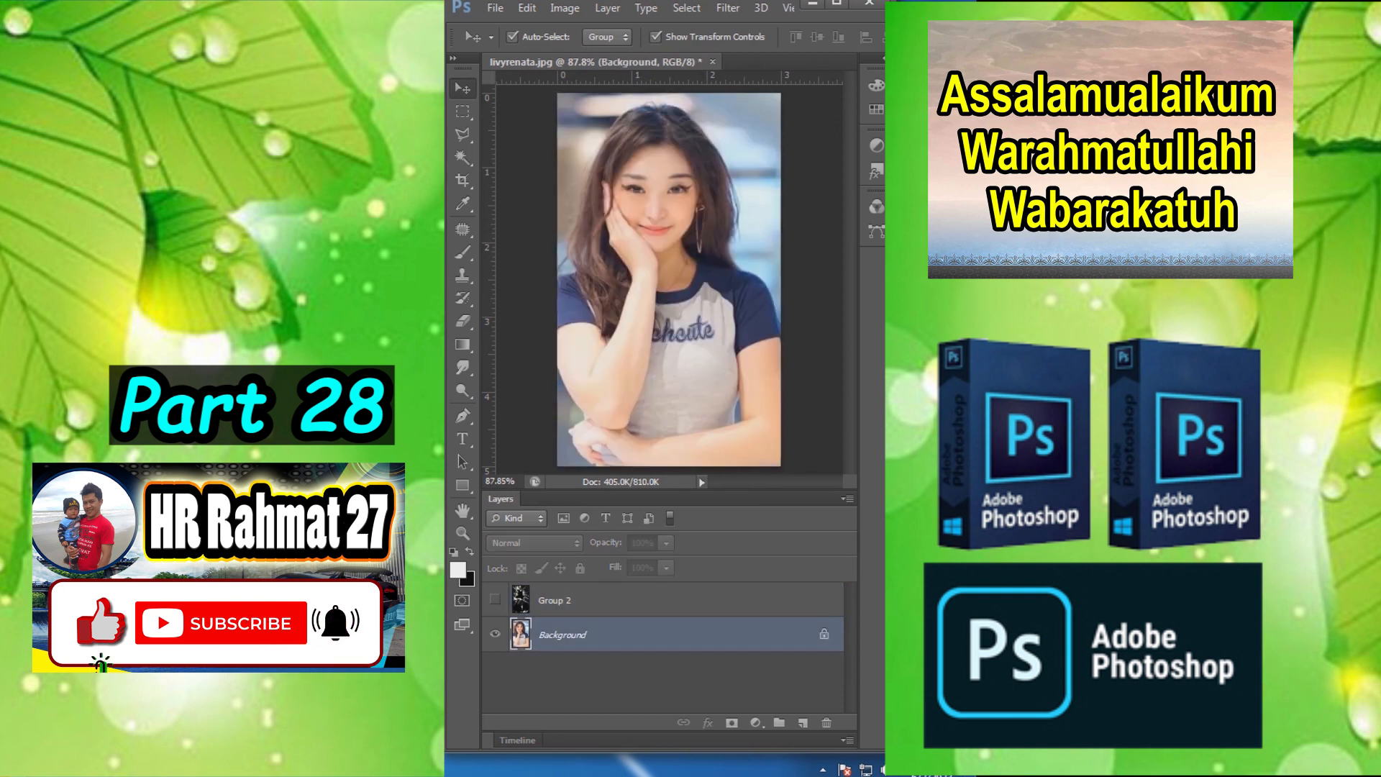
left_click_drag(563, 634, 803, 723)
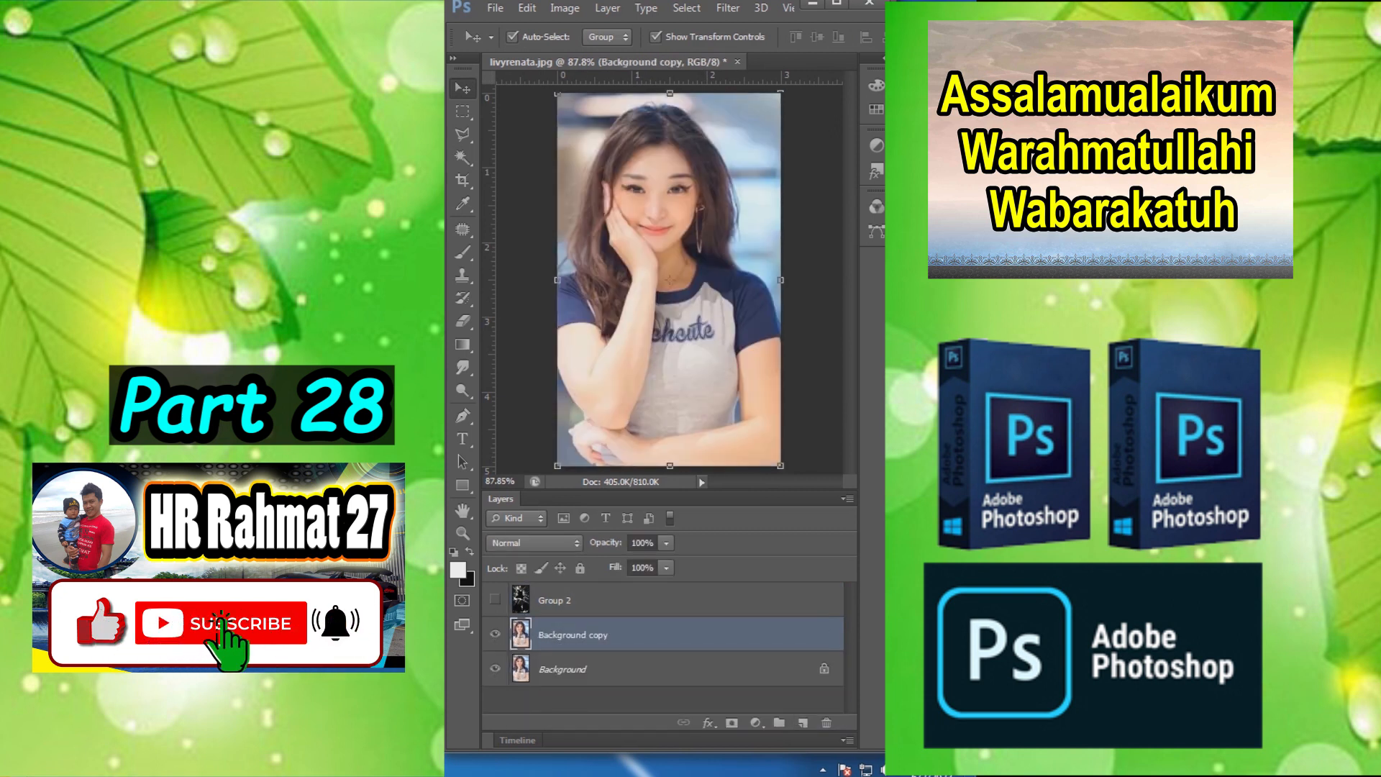
Apply a Gaussian Blur with a radius of 4.9 pixels to the Background copy layer.
left_click(727, 7)
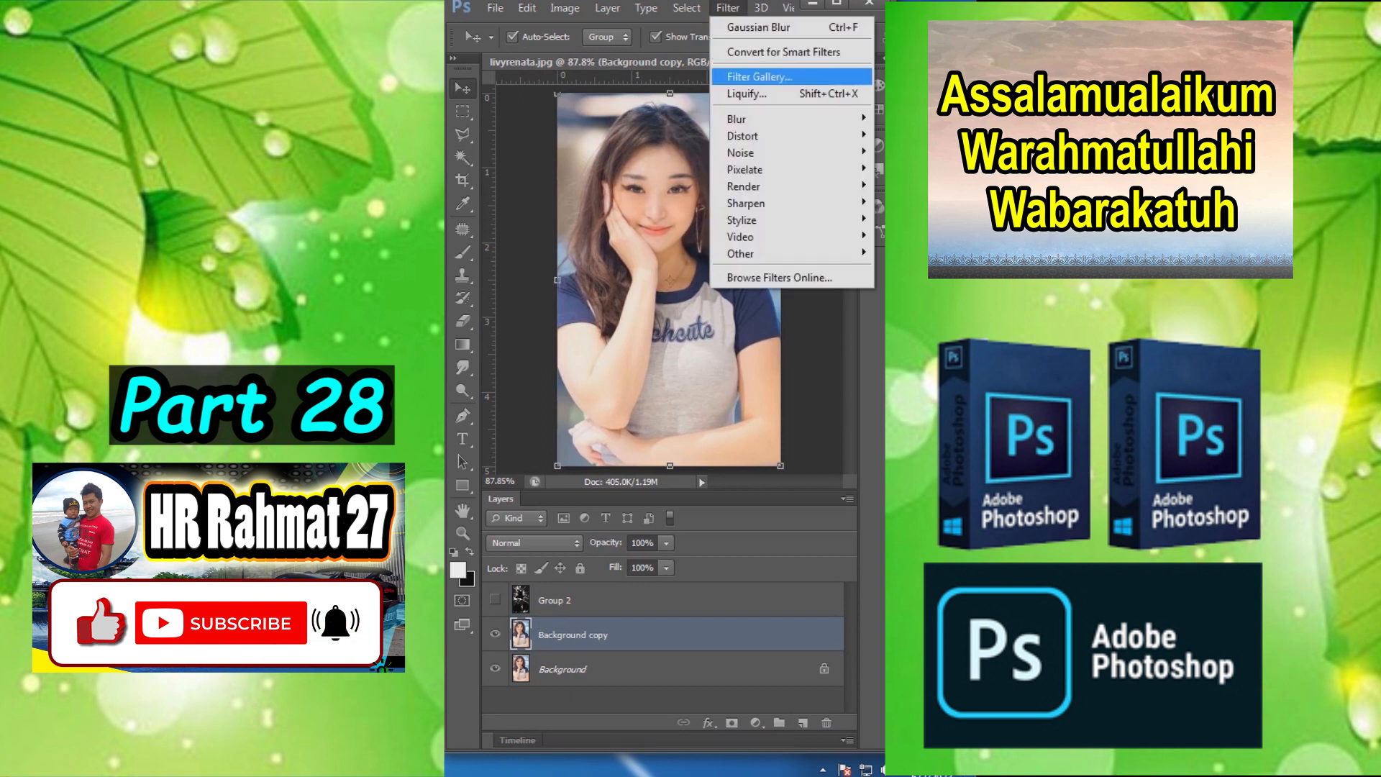
mouse_move(736, 118)
left_click(647, 228)
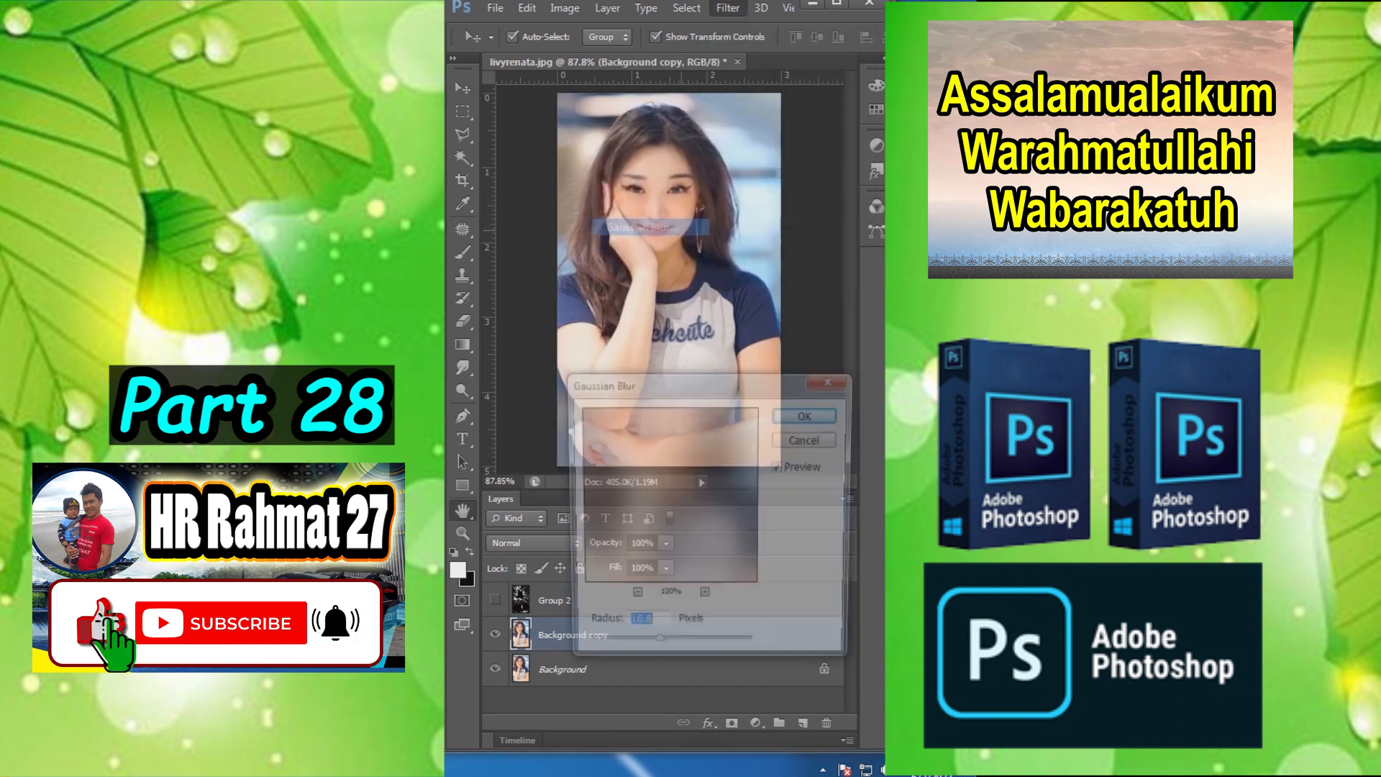
type("5.7")
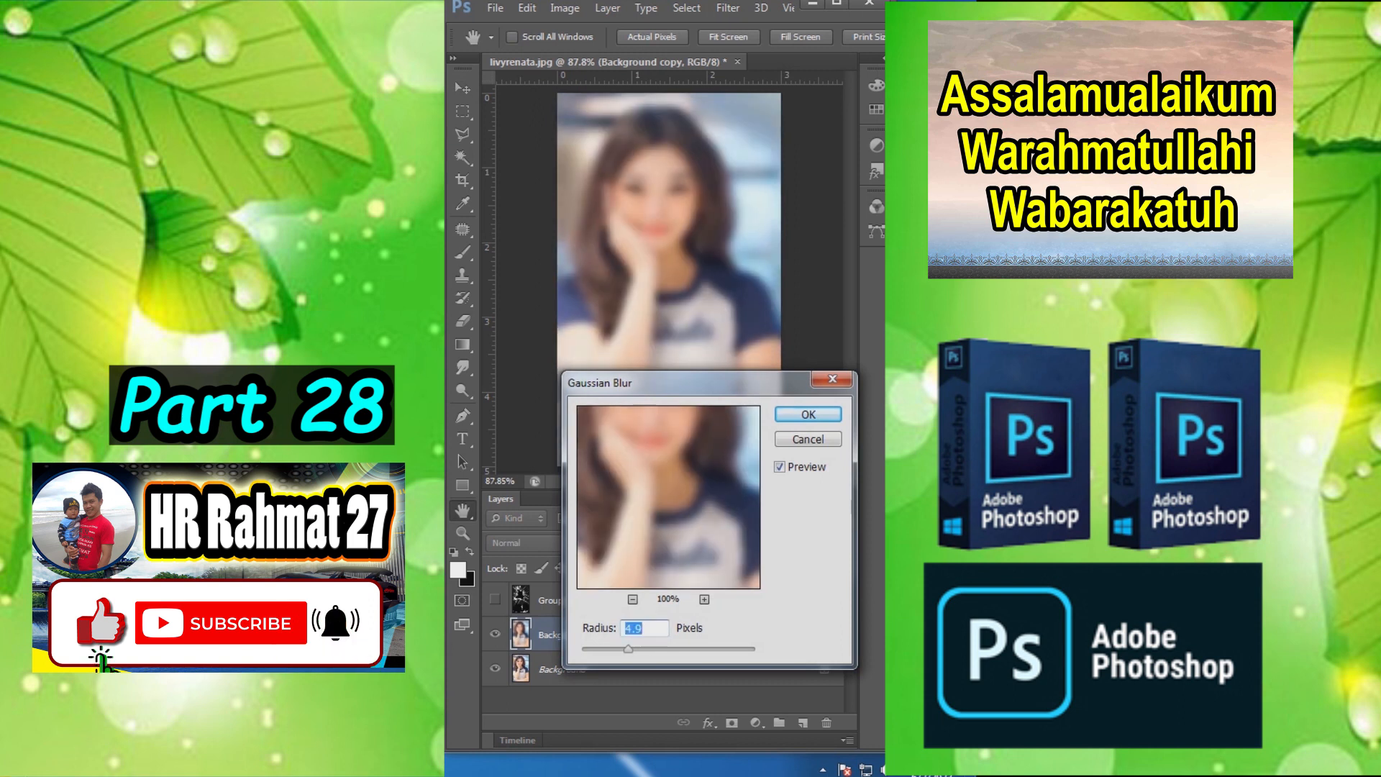
key("Return")
key("v")
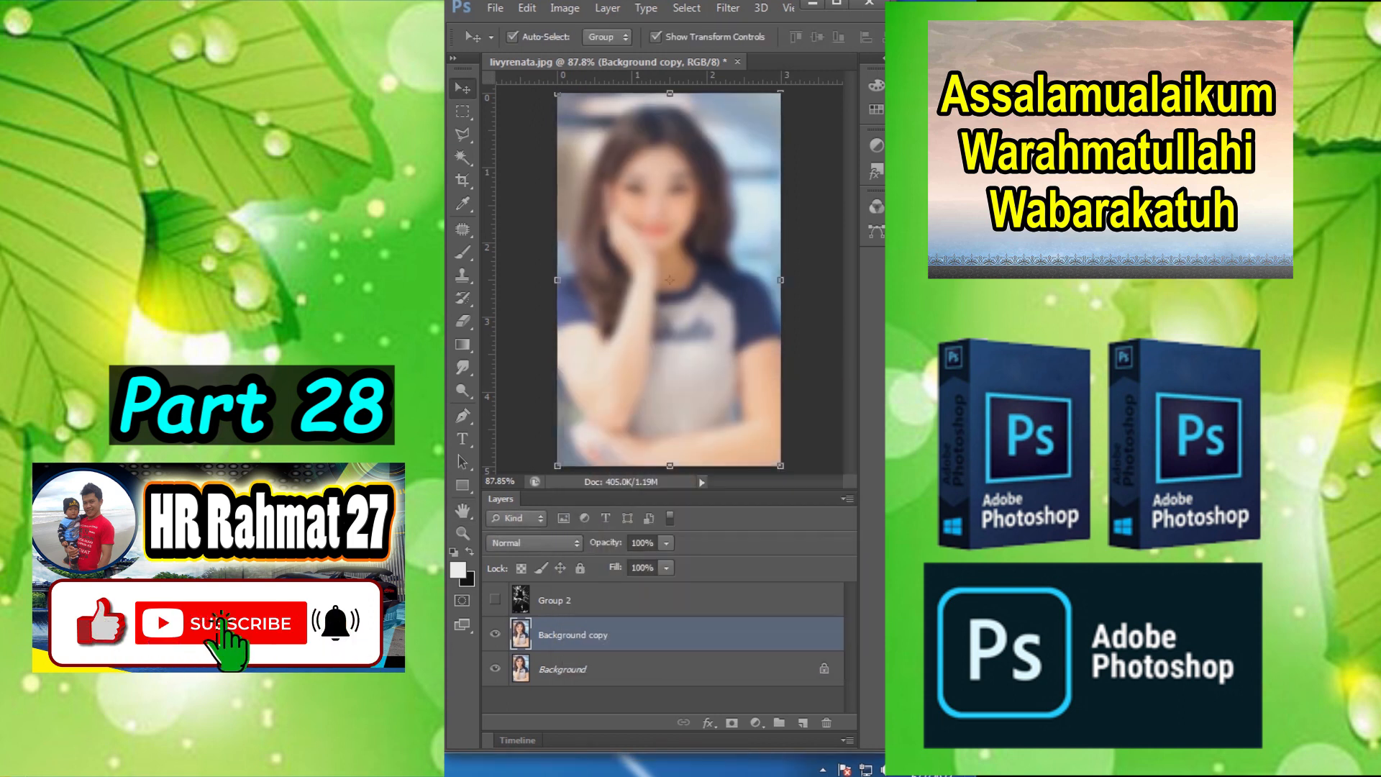
Show the Group 2 cracked glass layer again and set its blend mode to Screen.
left_click(495, 600)
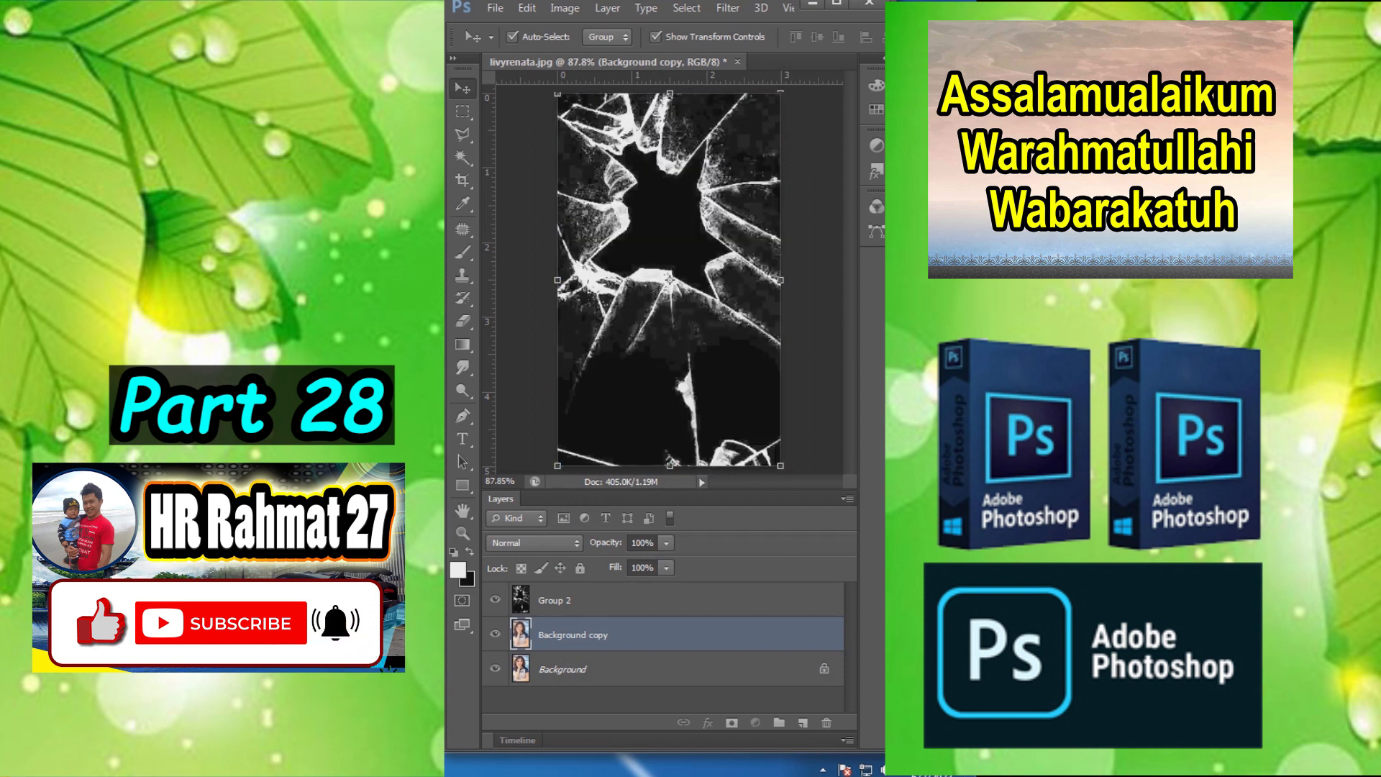
left_click(568, 600)
left_click(534, 543)
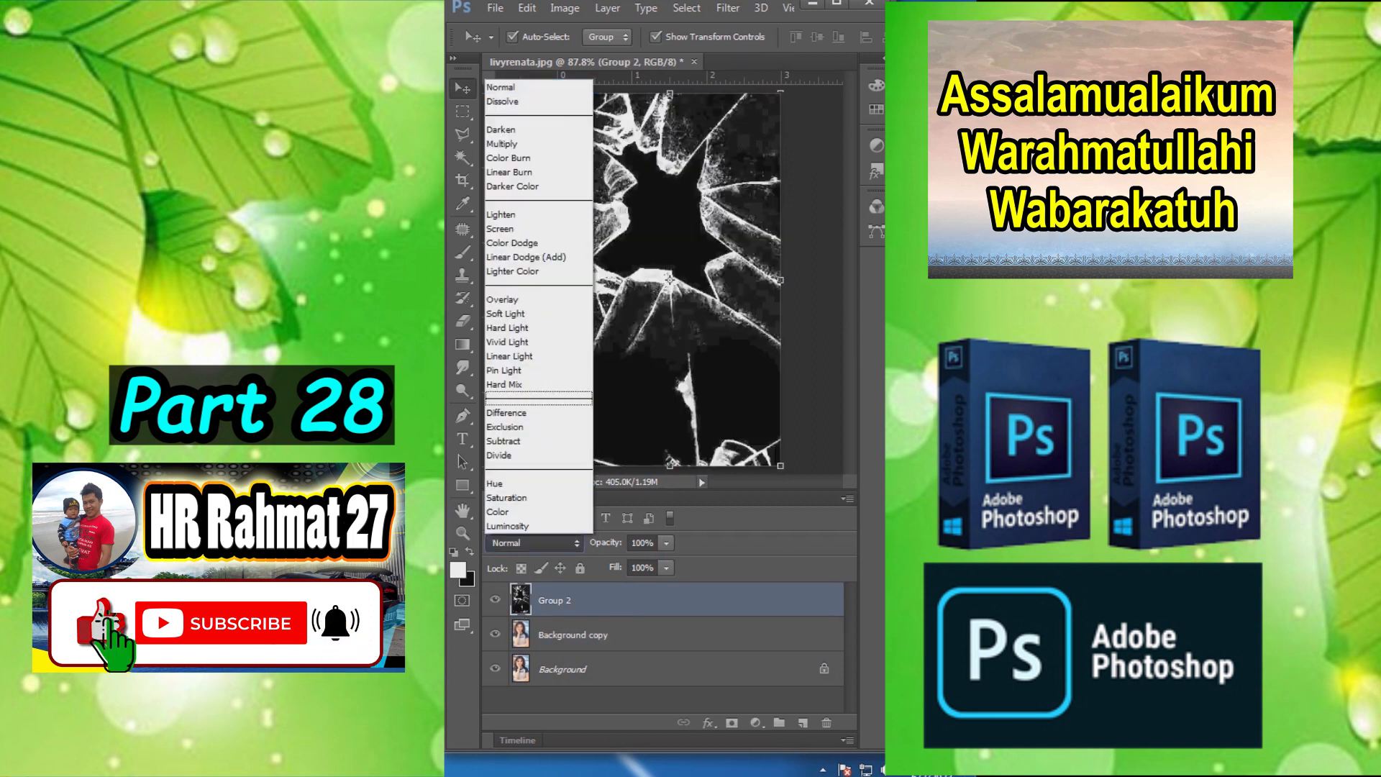
left_click(503, 229)
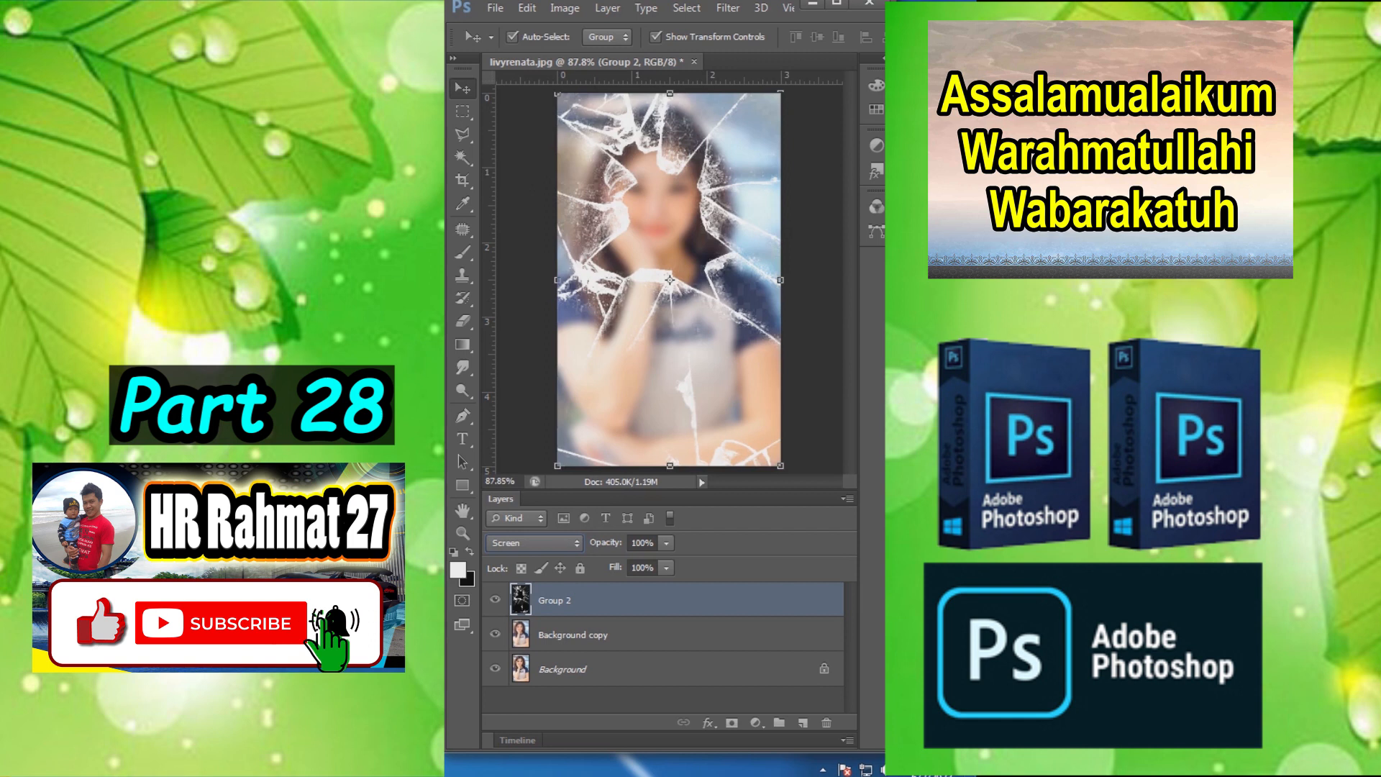
Select the hole in the cracked glass around the face with the Magic Wand and delete that area from the Background copy layer.
left_click(574, 635)
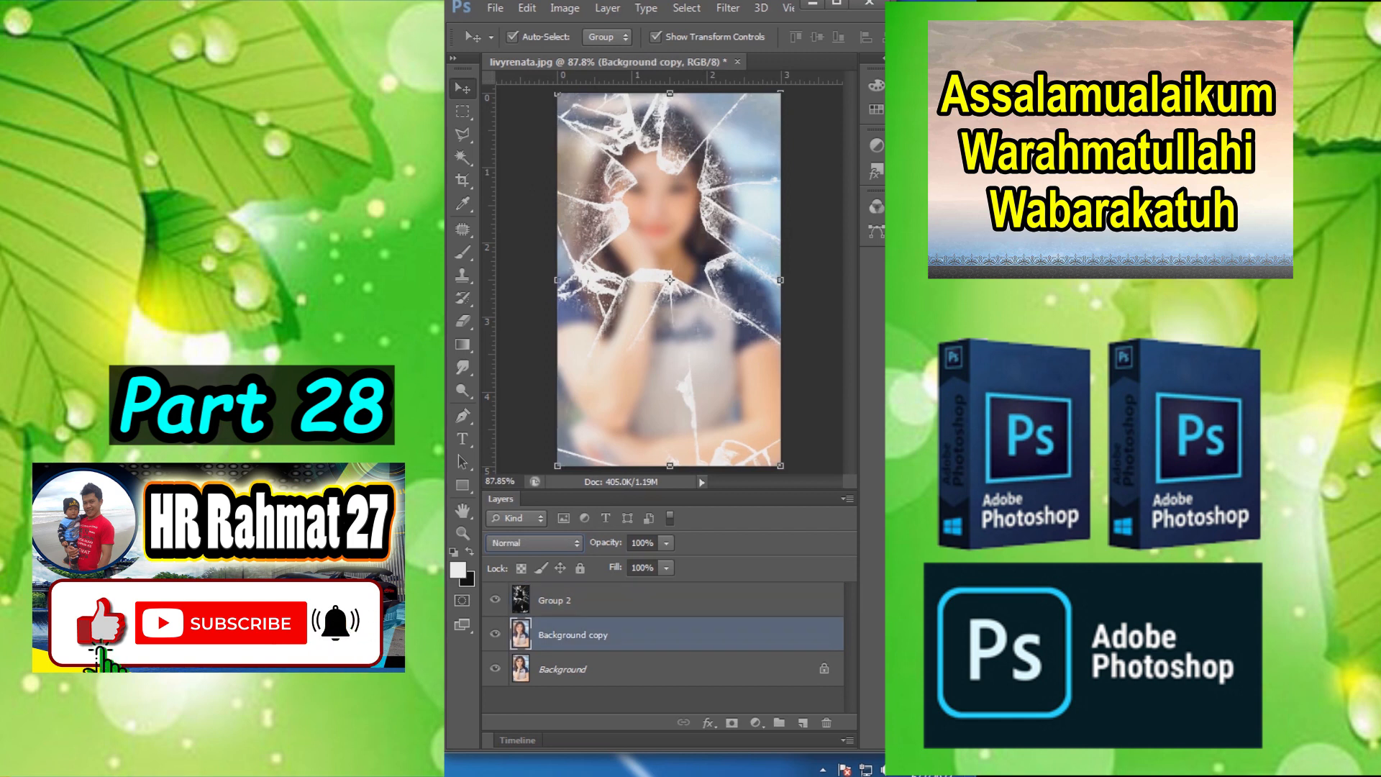
left_click(462, 157)
scroll(697, 213, "up", 2)
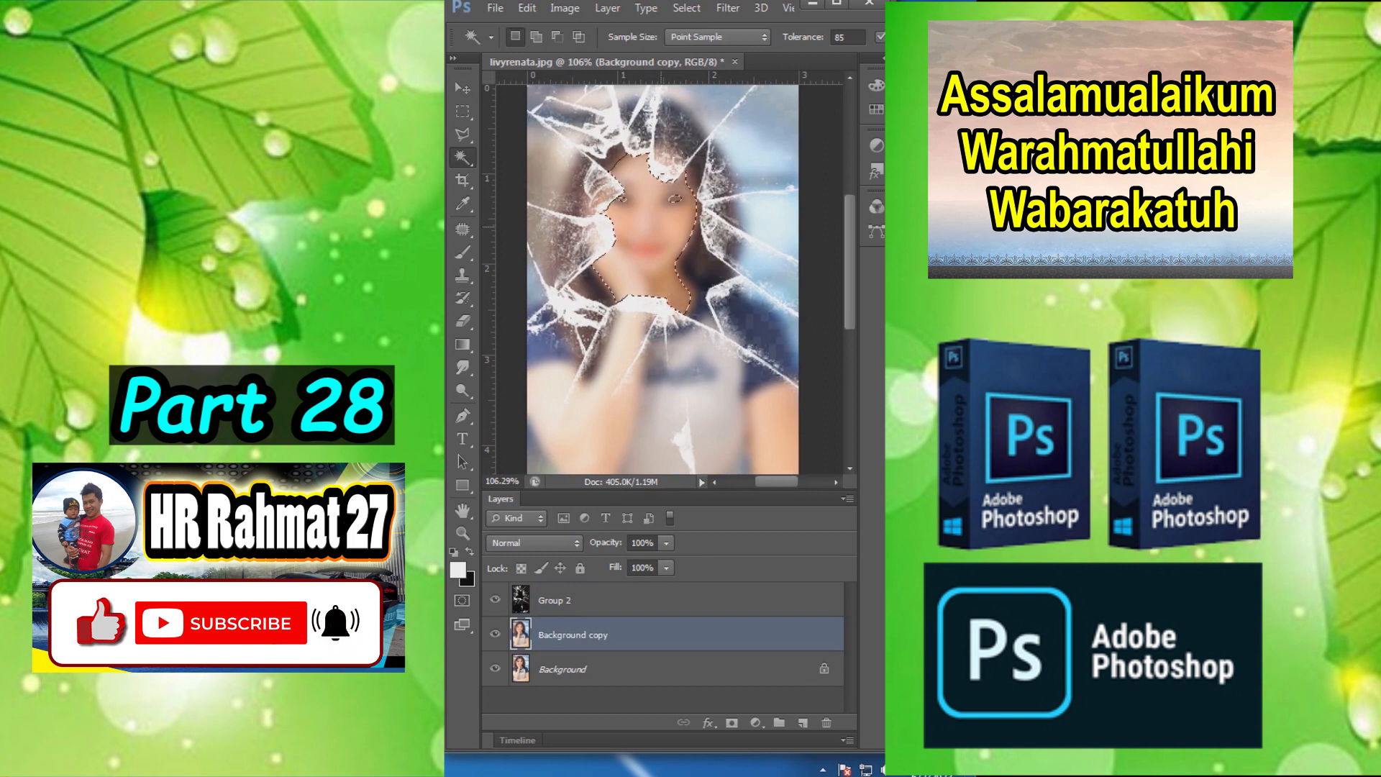
left_click(616, 162, "shift")
left_click(675, 199, "shift")
left_click(696, 174, "shift")
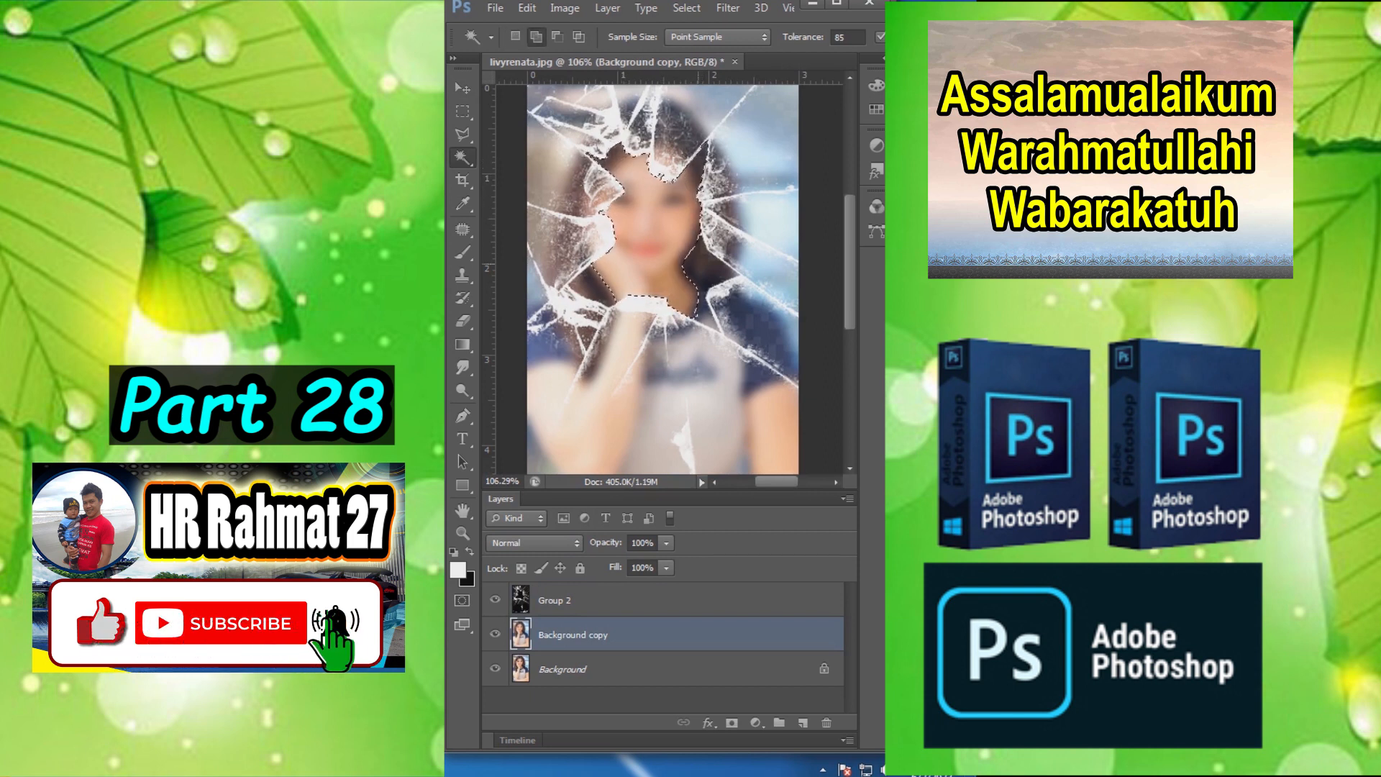
left_click(595, 286, "shift")
left_click(708, 286, "shift")
left_click(709, 322, "shift")
scroll(687, 259, "down", 3)
key("Delete")
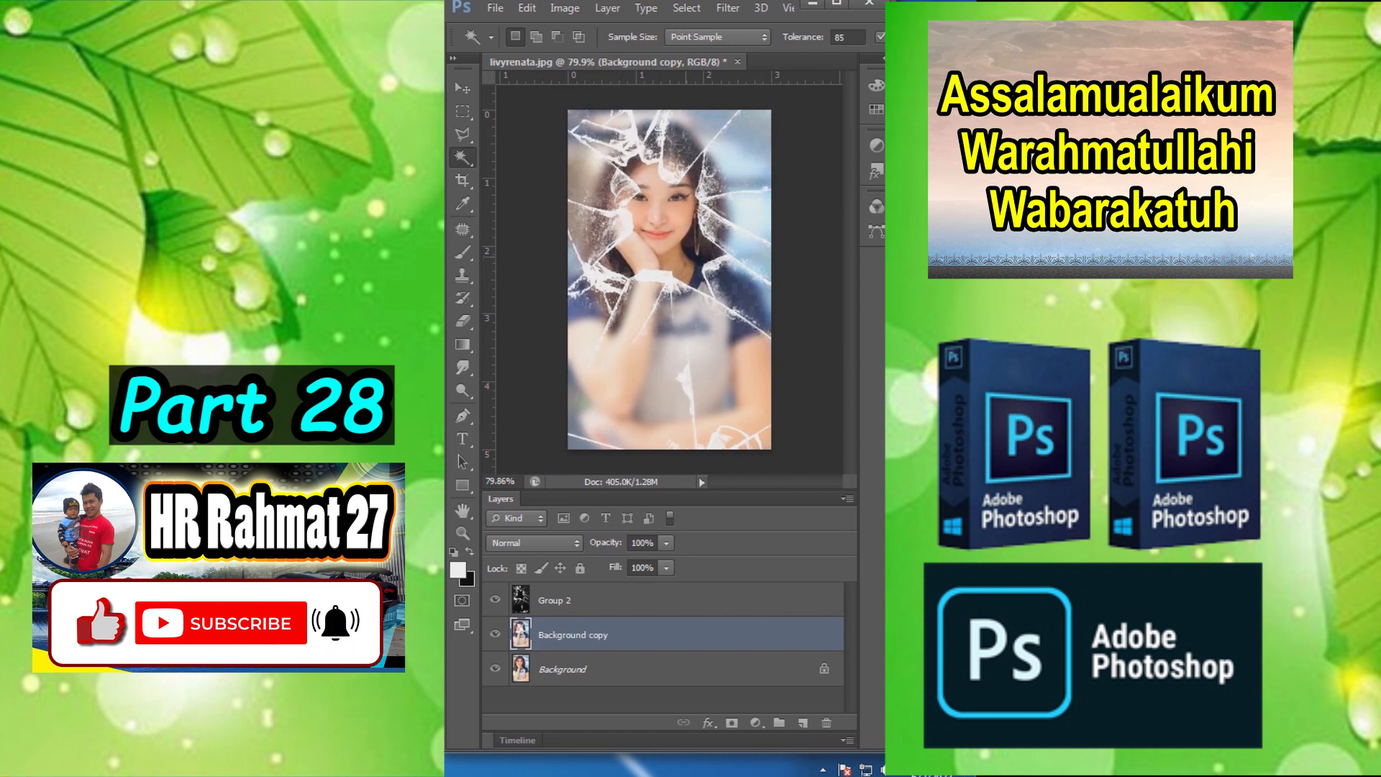
key("v")
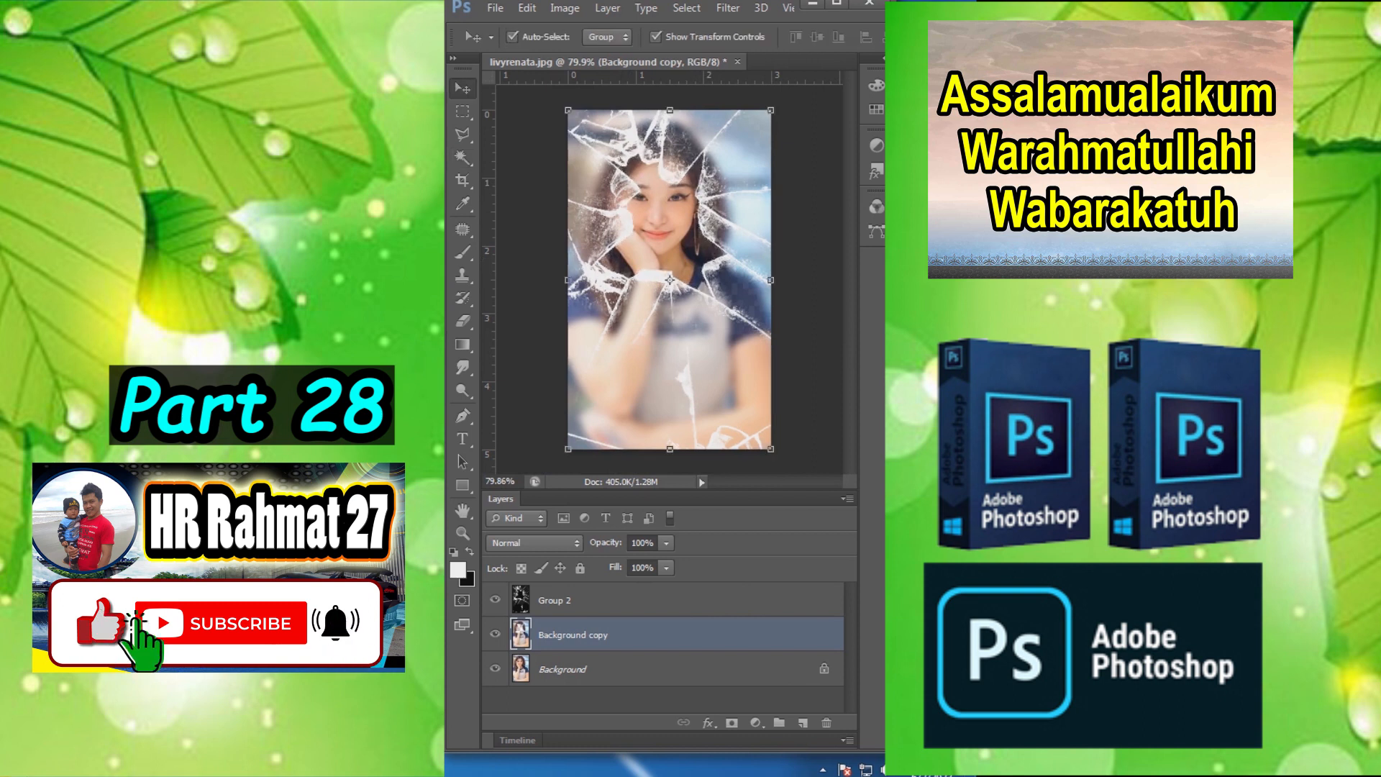
scroll(691, 364, "up", 4)
scroll(691, 363, "down", 4)
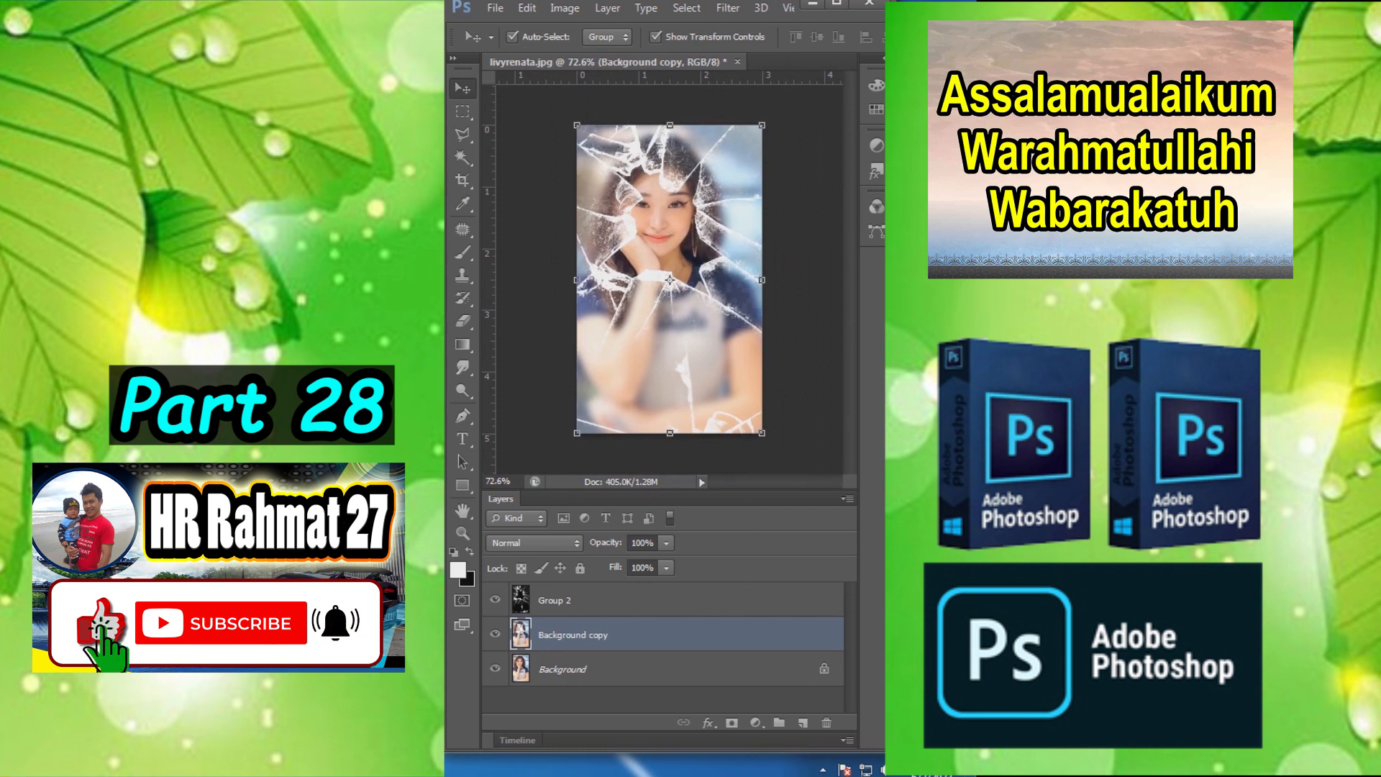
Group the Group 2 and Background copy layers and toggle the new group's visibility to compare the effect with the original portrait.
left_click(555, 600, "ctrl")
key("ctrl+g")
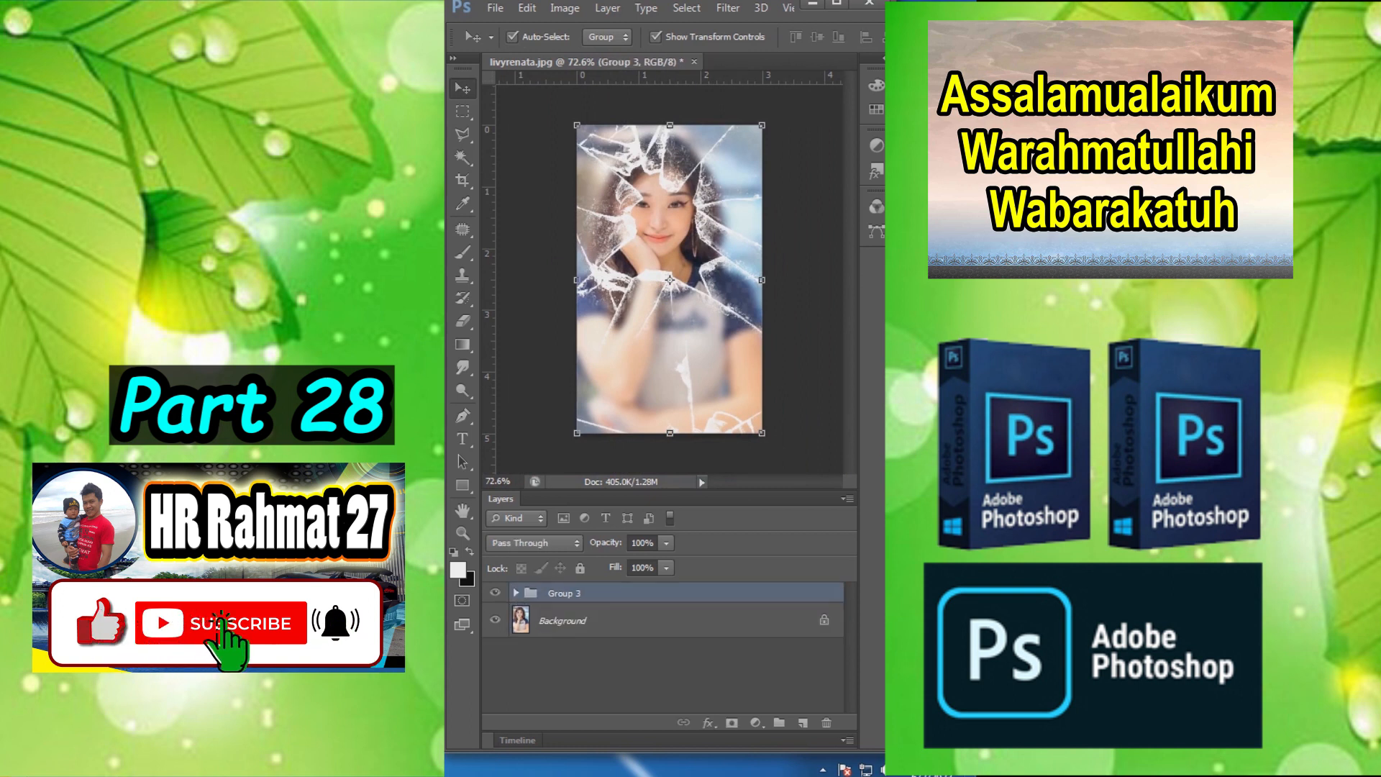
left_click(495, 592)
left_click(495, 592)
left_click(495, 592)
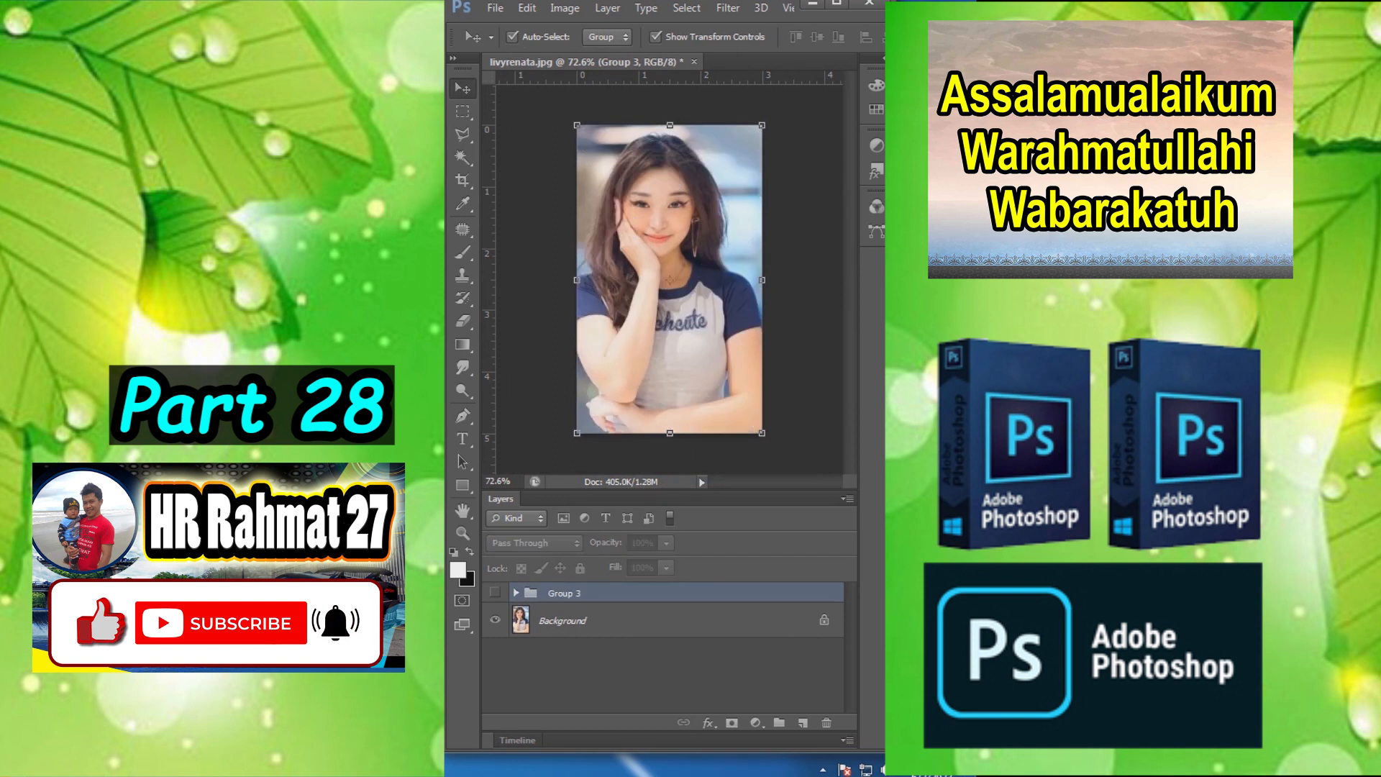
left_click(494, 592)
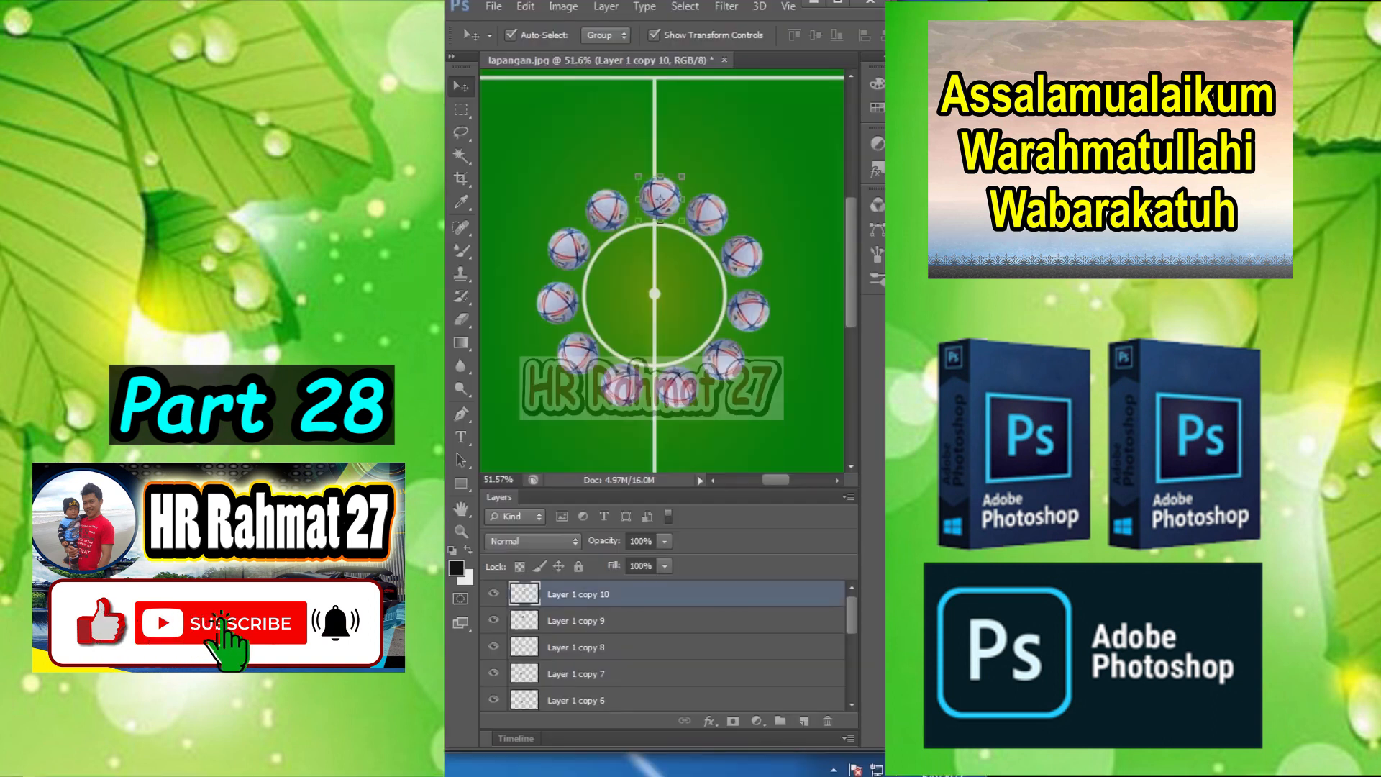
Group all the ball layers around the centre circle, from Layer 1 copy 10 down to Layer 1.
scroll(668, 640, "down", 5)
left_click(575, 671, "shift")
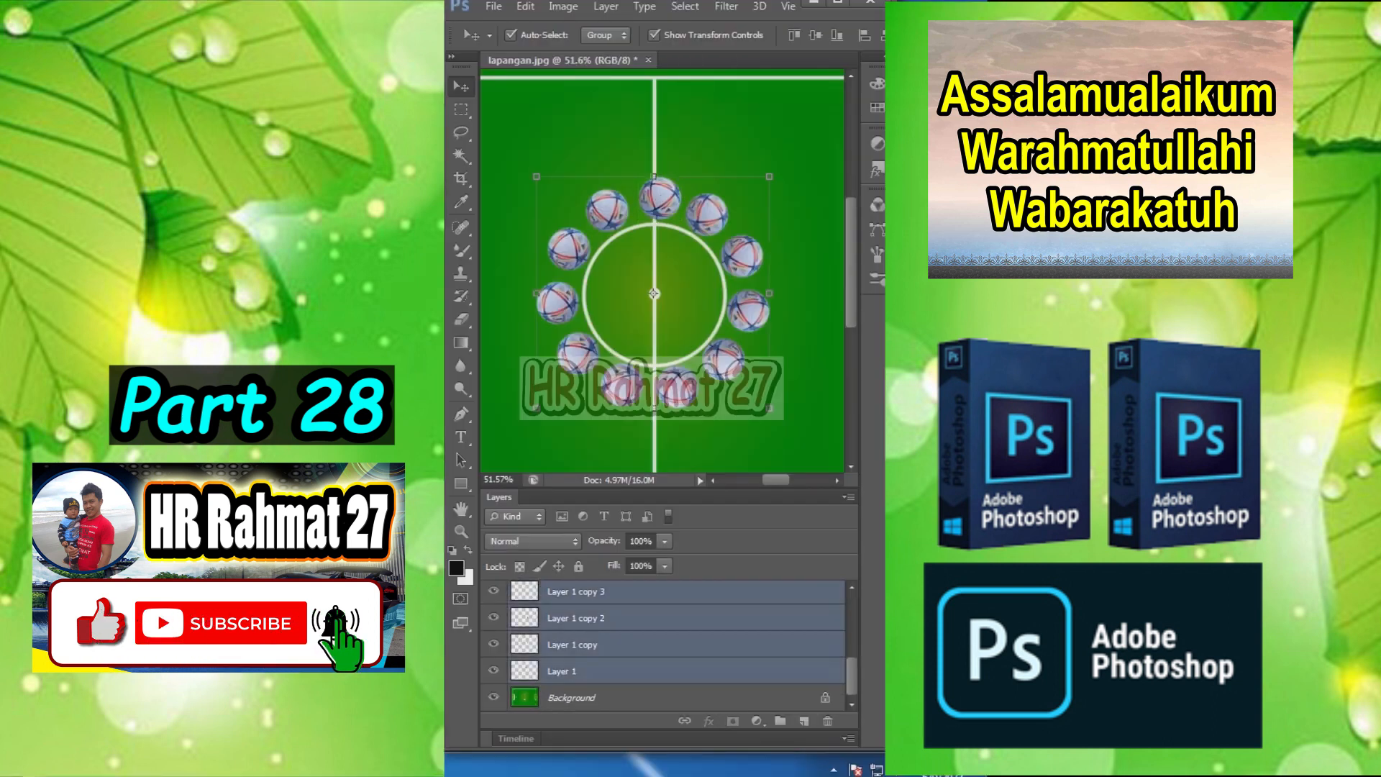
key("ctrl+g")
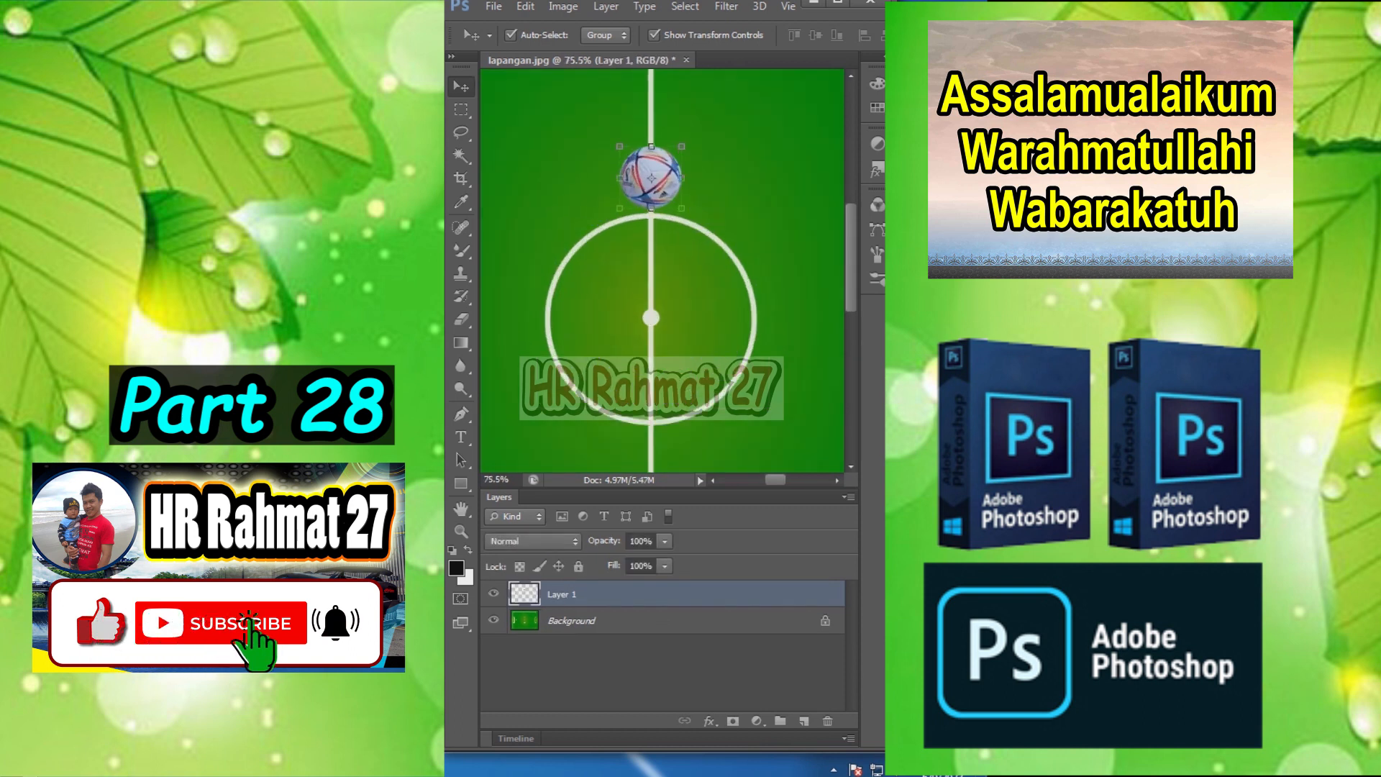
Move the ball's transform reference point to the pitch's centre spot and rotate the ball about 33° clockwise around it.
key("ctrl+t")
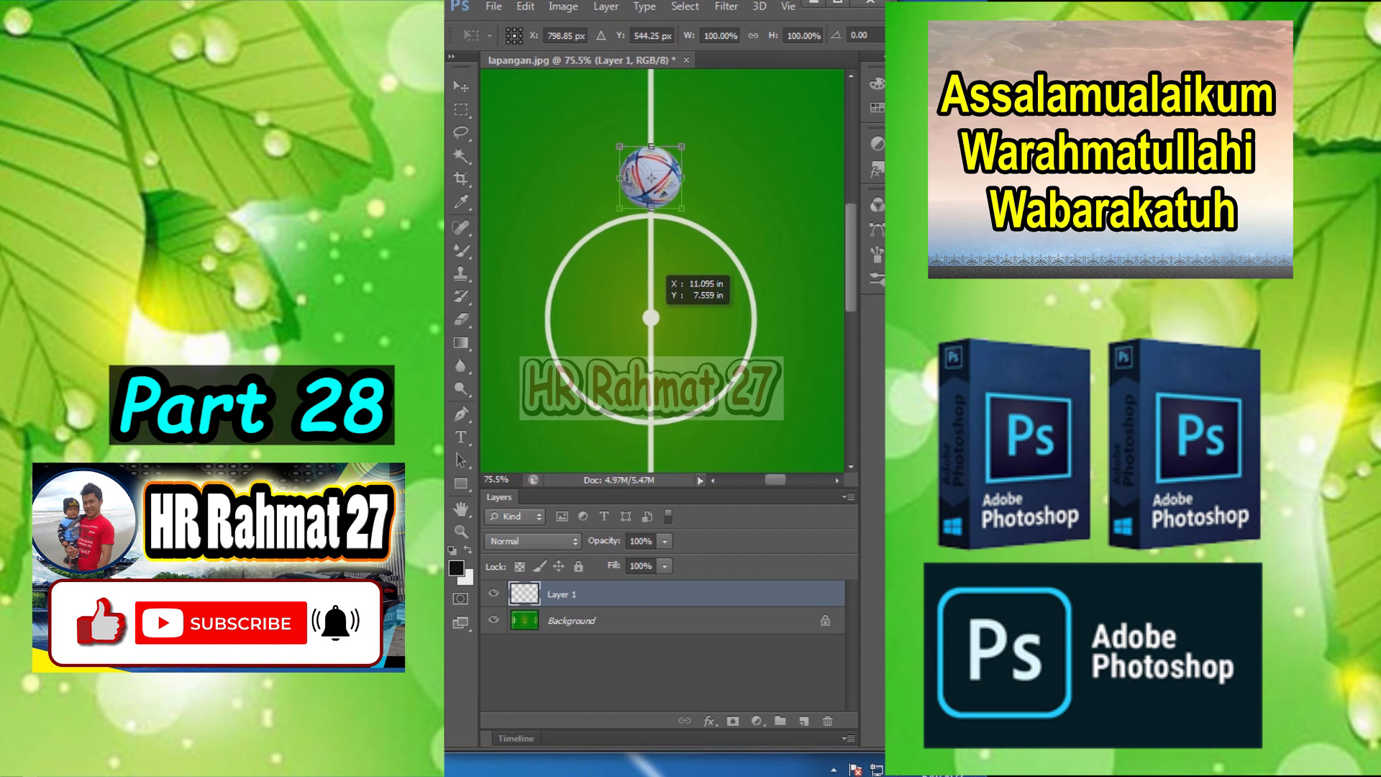
left_click_drag(651, 179, 650, 318)
left_click_drag(693, 158, 774, 206)
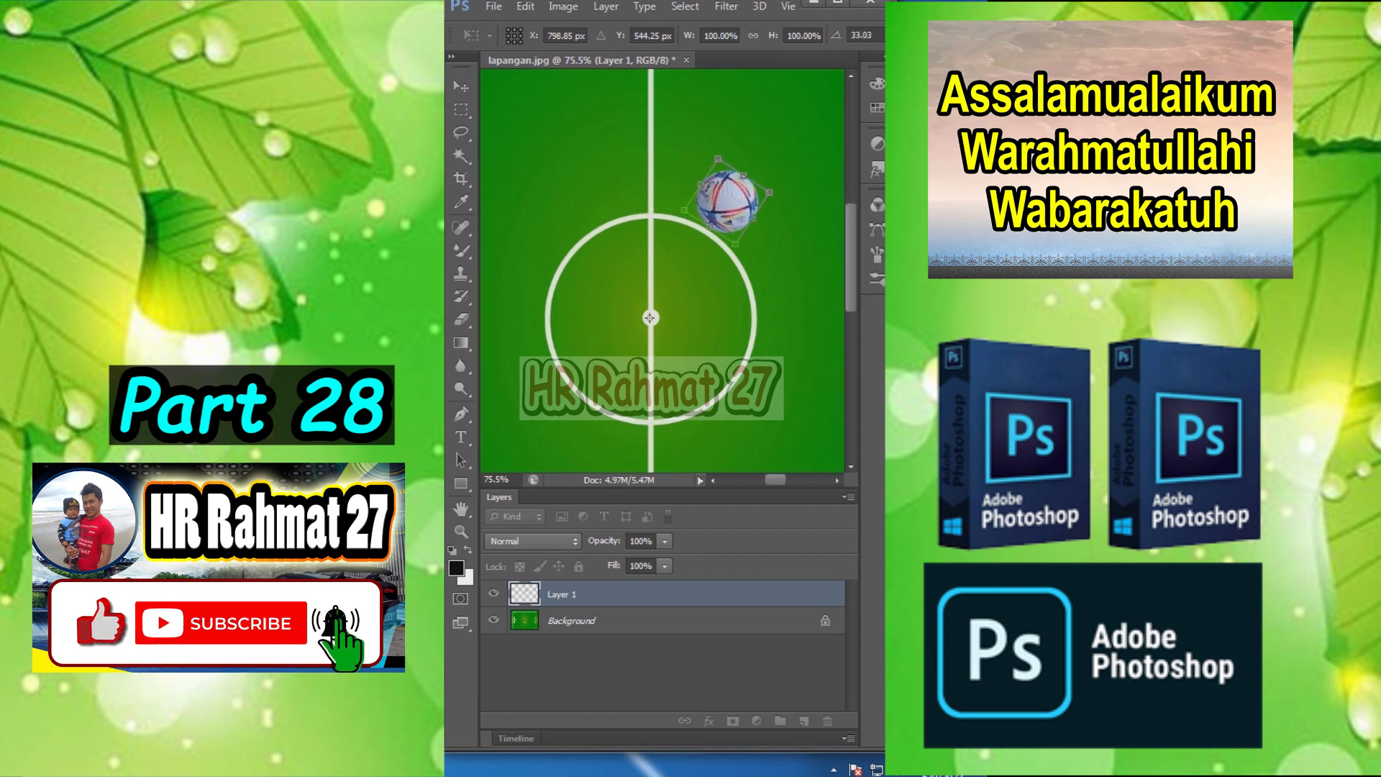
key("Return")
Repeat the rotation on ten duplicates of the ball to complete a ring around the centre circle, and deselect the layers.
scroll(733, 208, "down", 7)
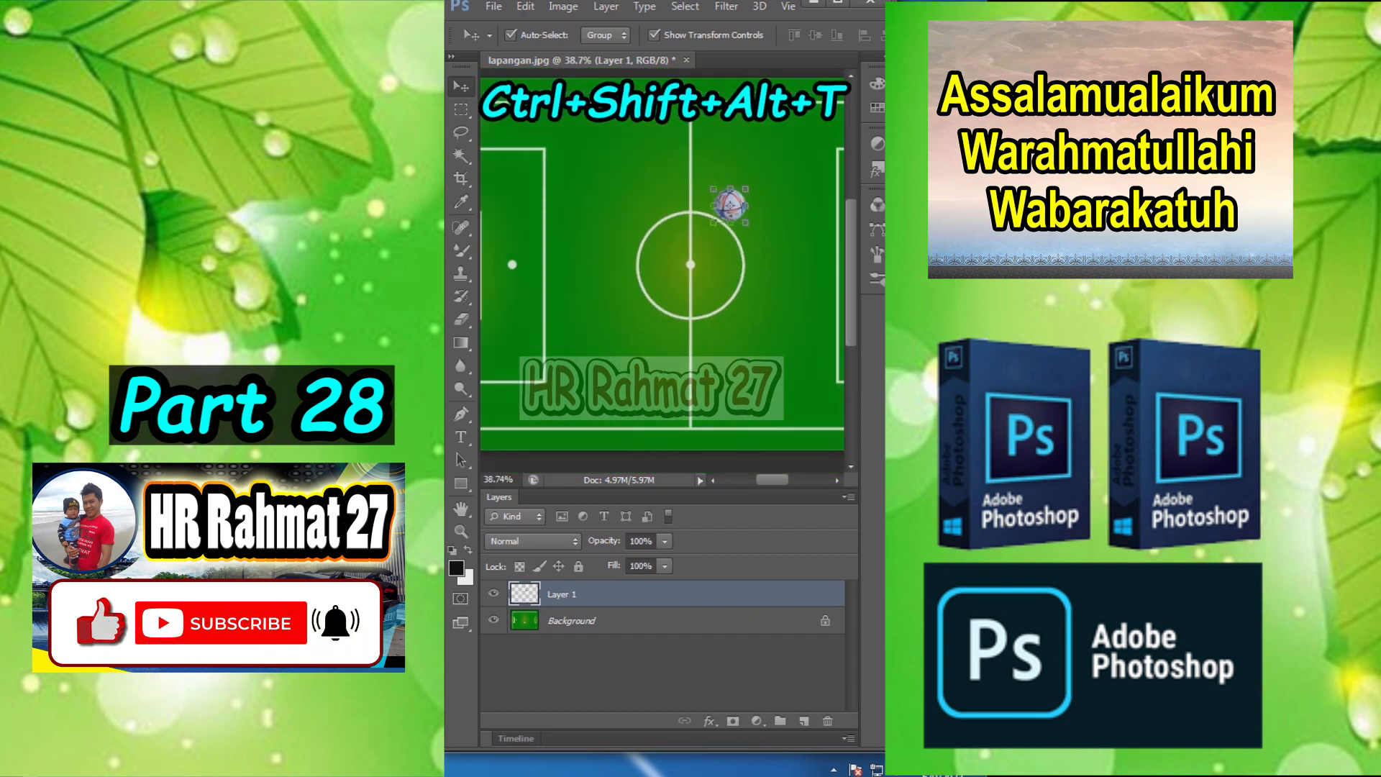
scroll(800, 169, "up", 2)
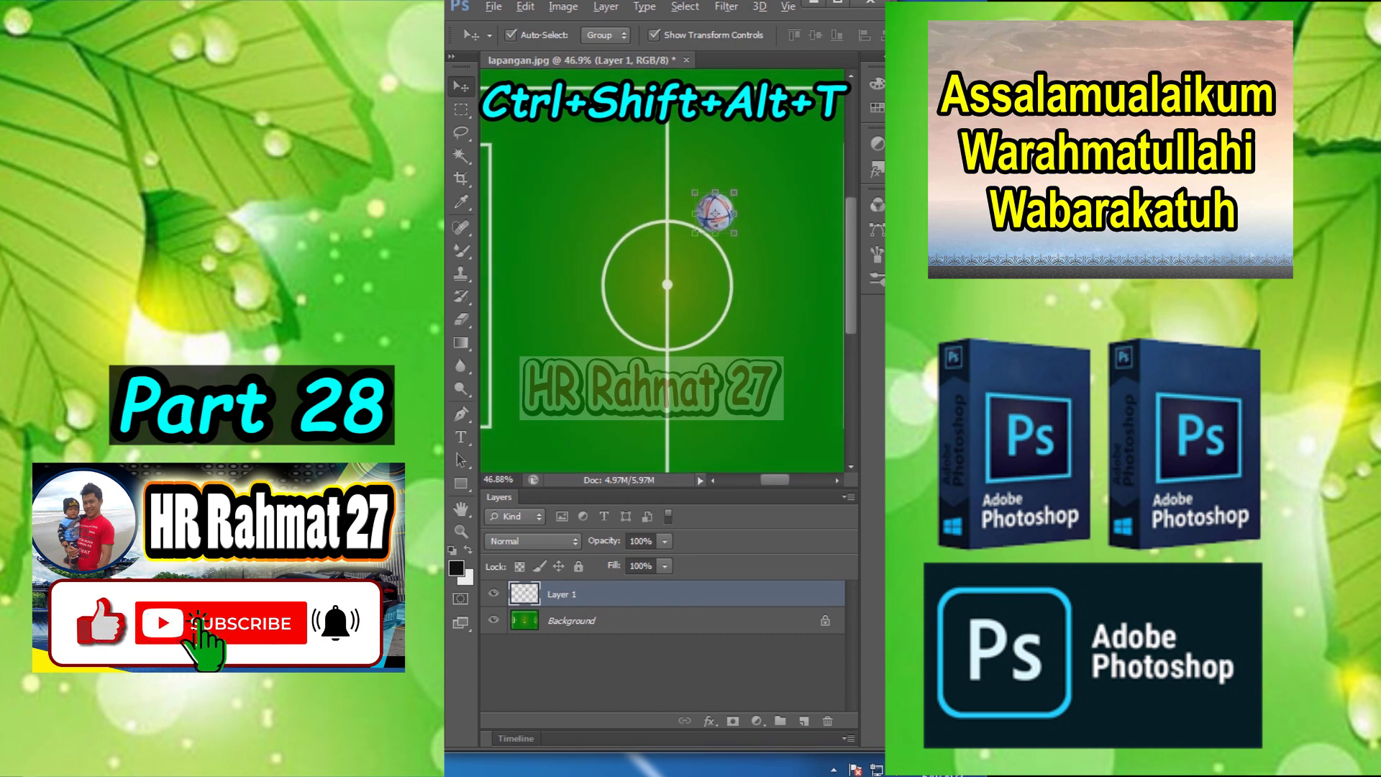
key("ctrl+shift+alt+t")
key("ctrl+shift+alt+t")
key("ctrl+shift+alt+t")
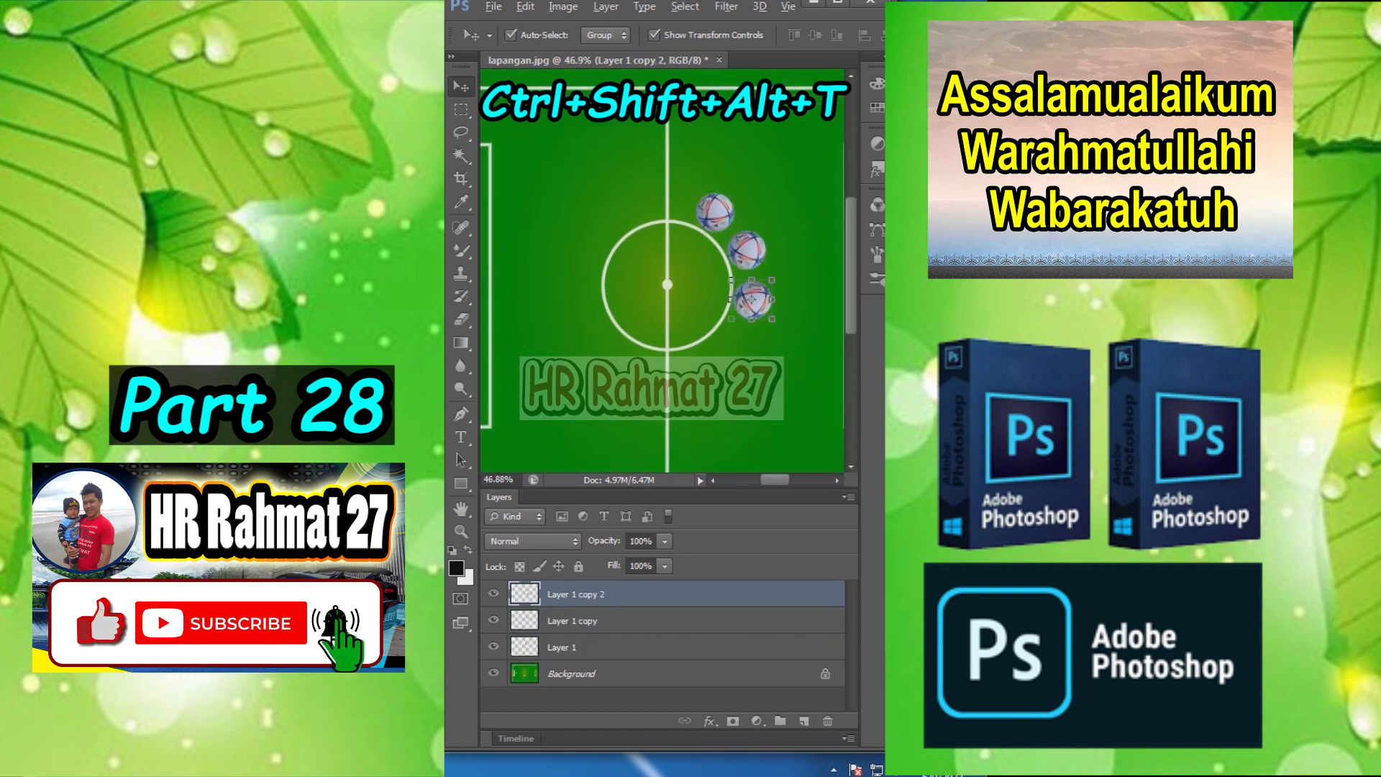
key("ctrl+shift+alt+t")
key("ctrl+shift+alt+t")
key("ctrl+shift+alt+t")
key("ctrl+shift+alt+t")
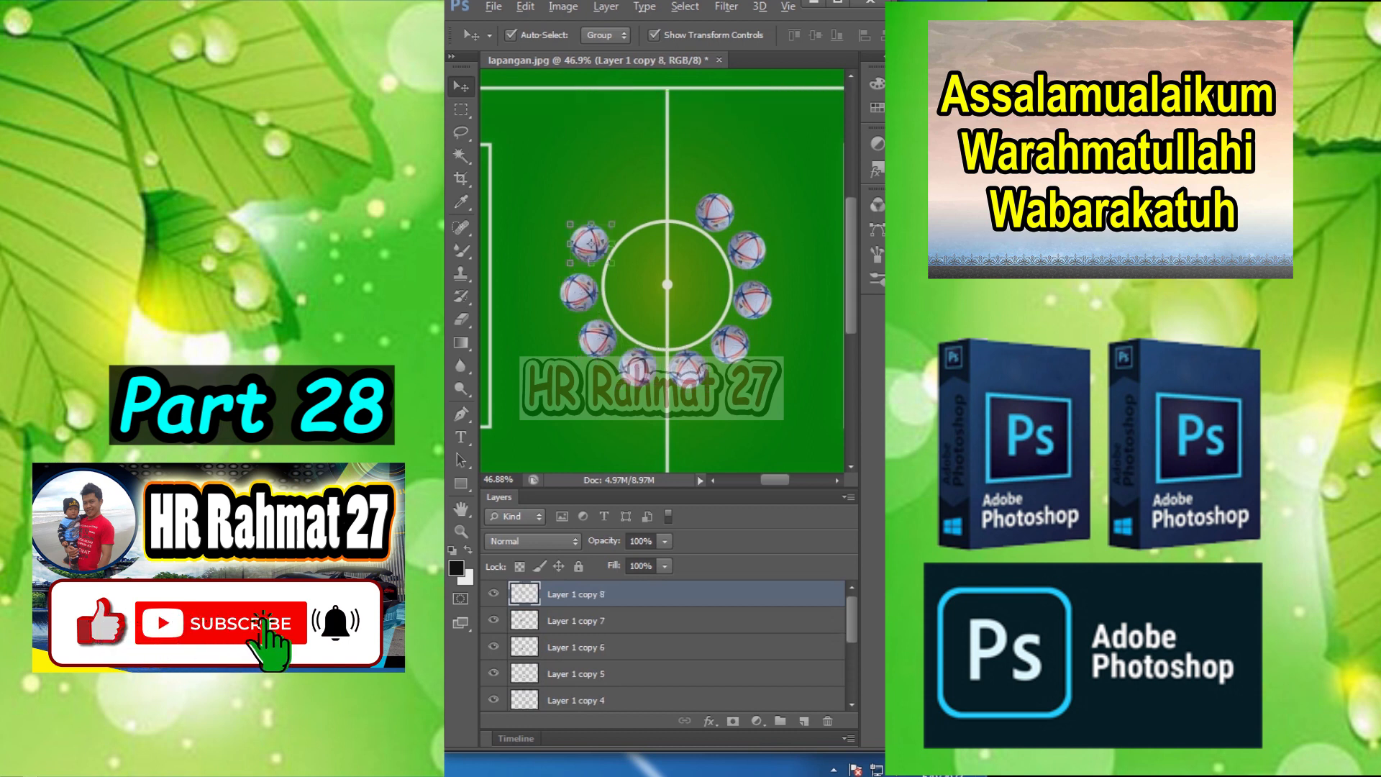
key("ctrl+shift+alt+t")
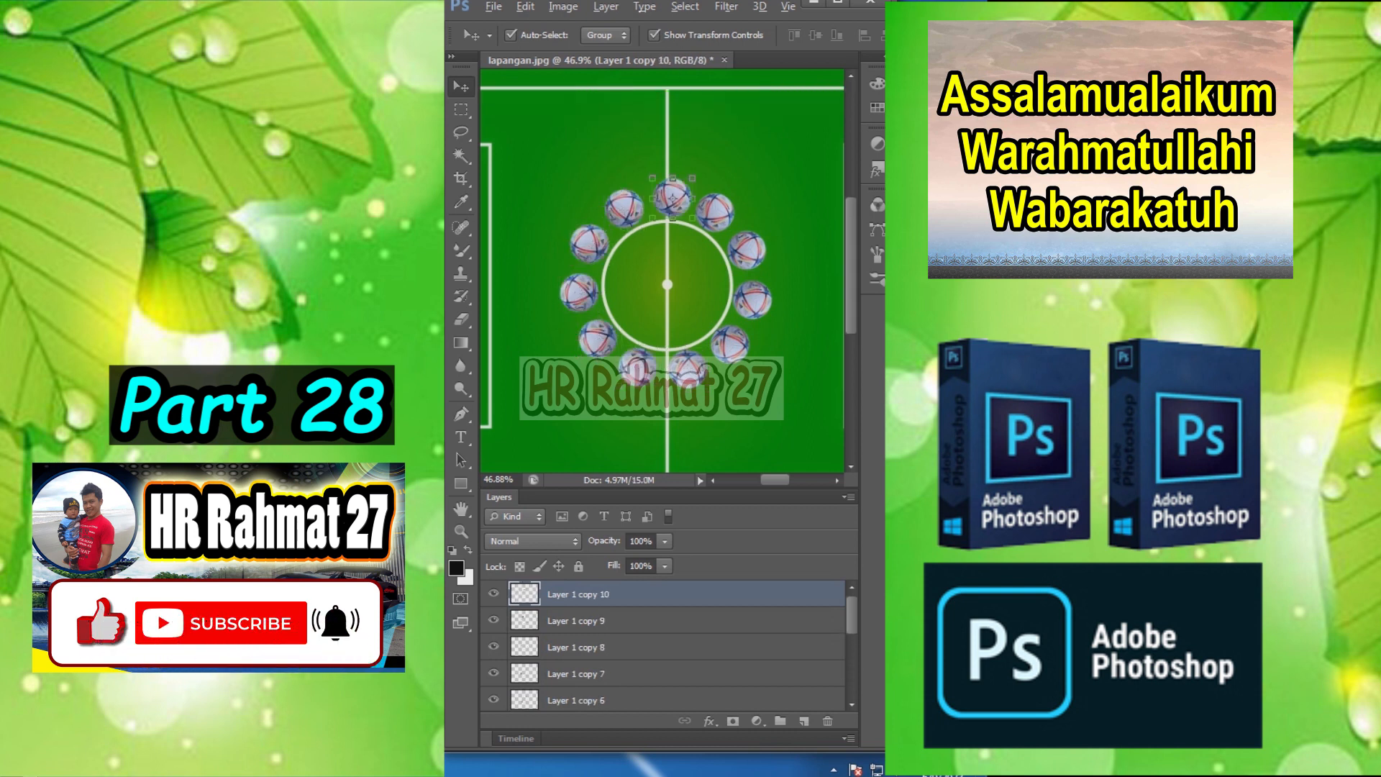
left_click(795, 210)
scroll(795, 209, "down", 3)
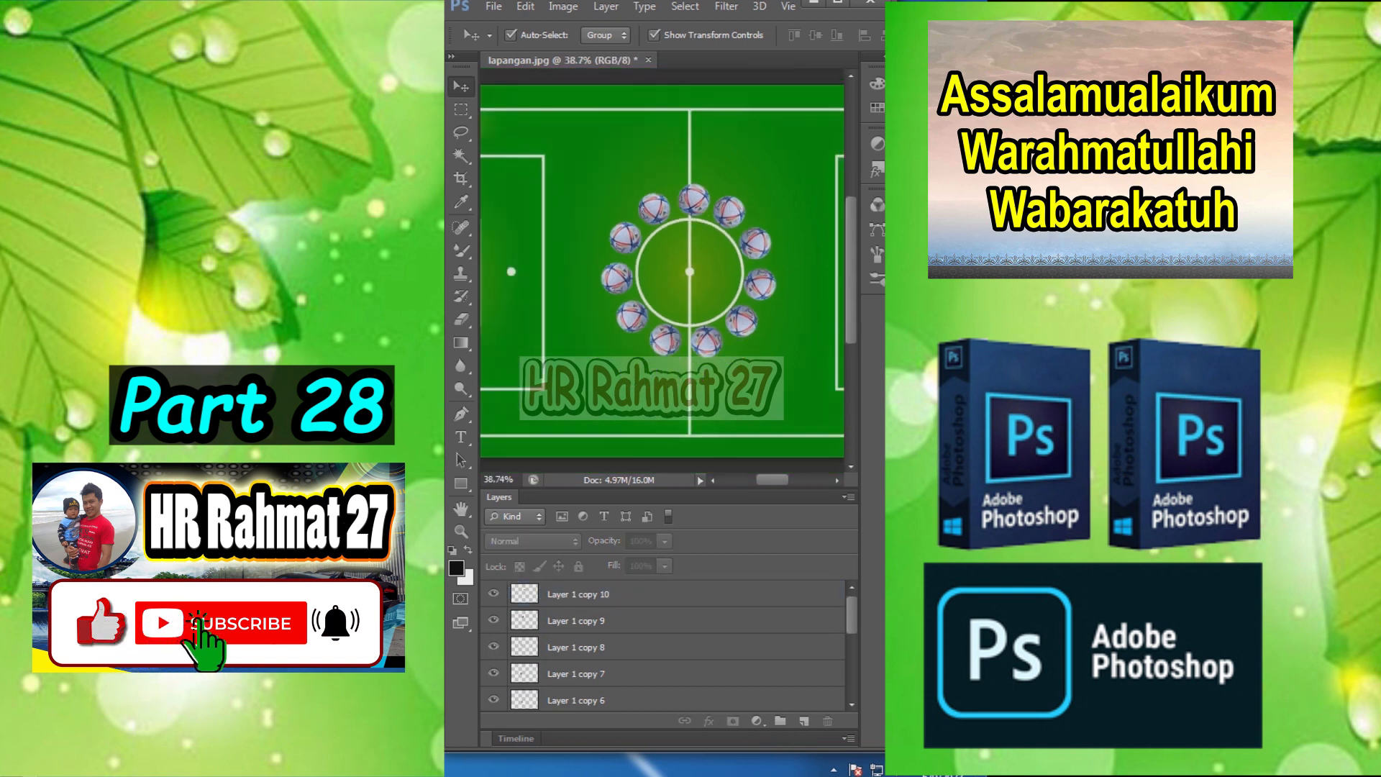
Group the ball layers from Layer 1 copy 10 down to Layer 1 and toggle the group's visibility to compare the result.
scroll(795, 209, "up", 3)
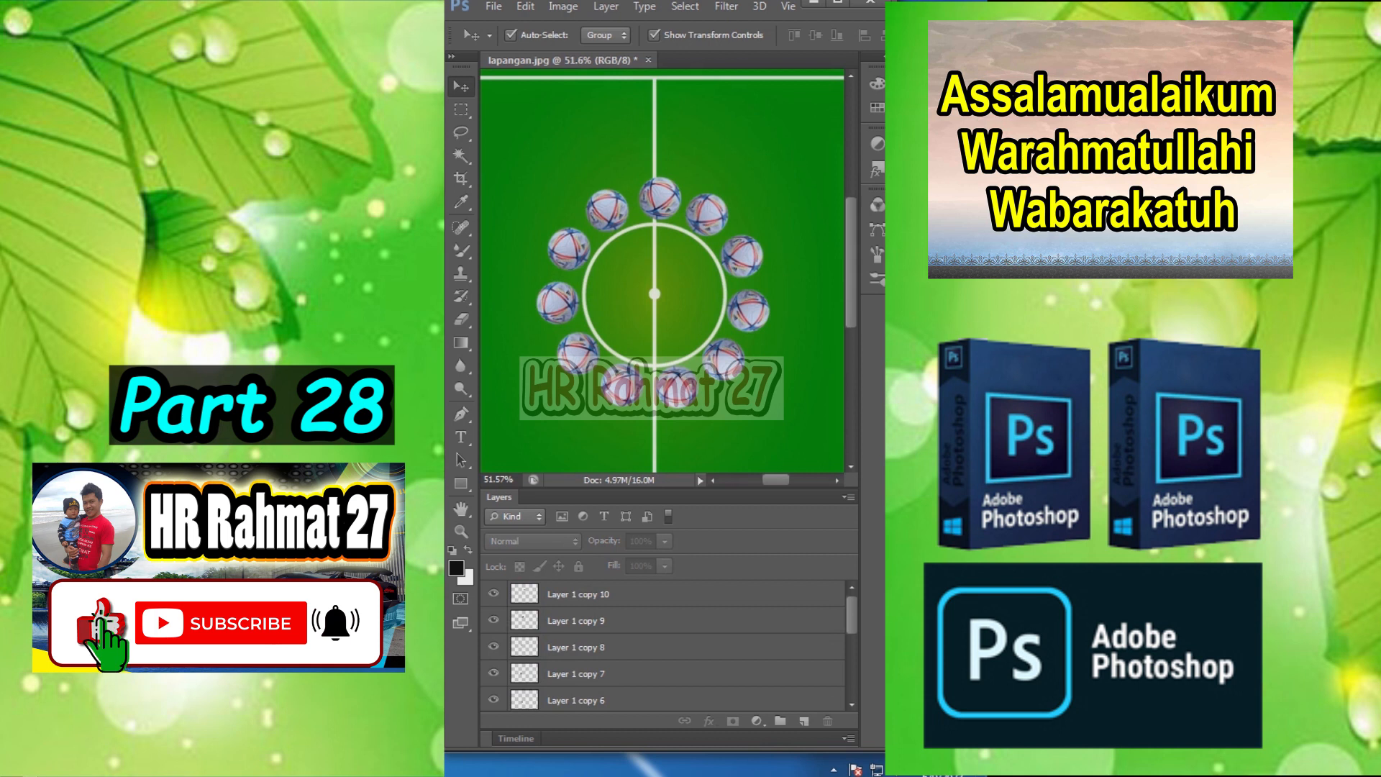
left_click(611, 594)
scroll(612, 640, "down", 5)
key("ctrl+alt+a")
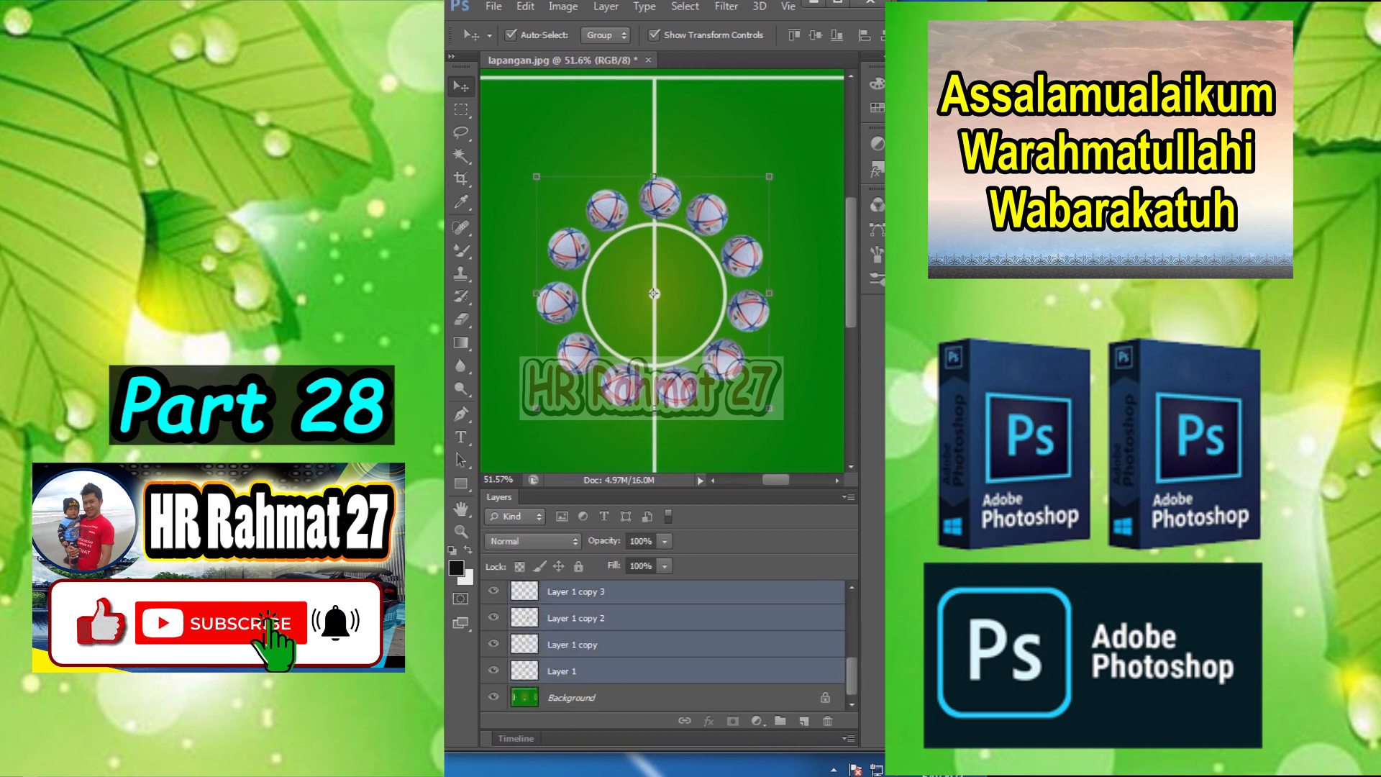
key("ctrl+g")
left_click(494, 591)
left_click(493, 591)
left_click(493, 591)
left_click(494, 590)
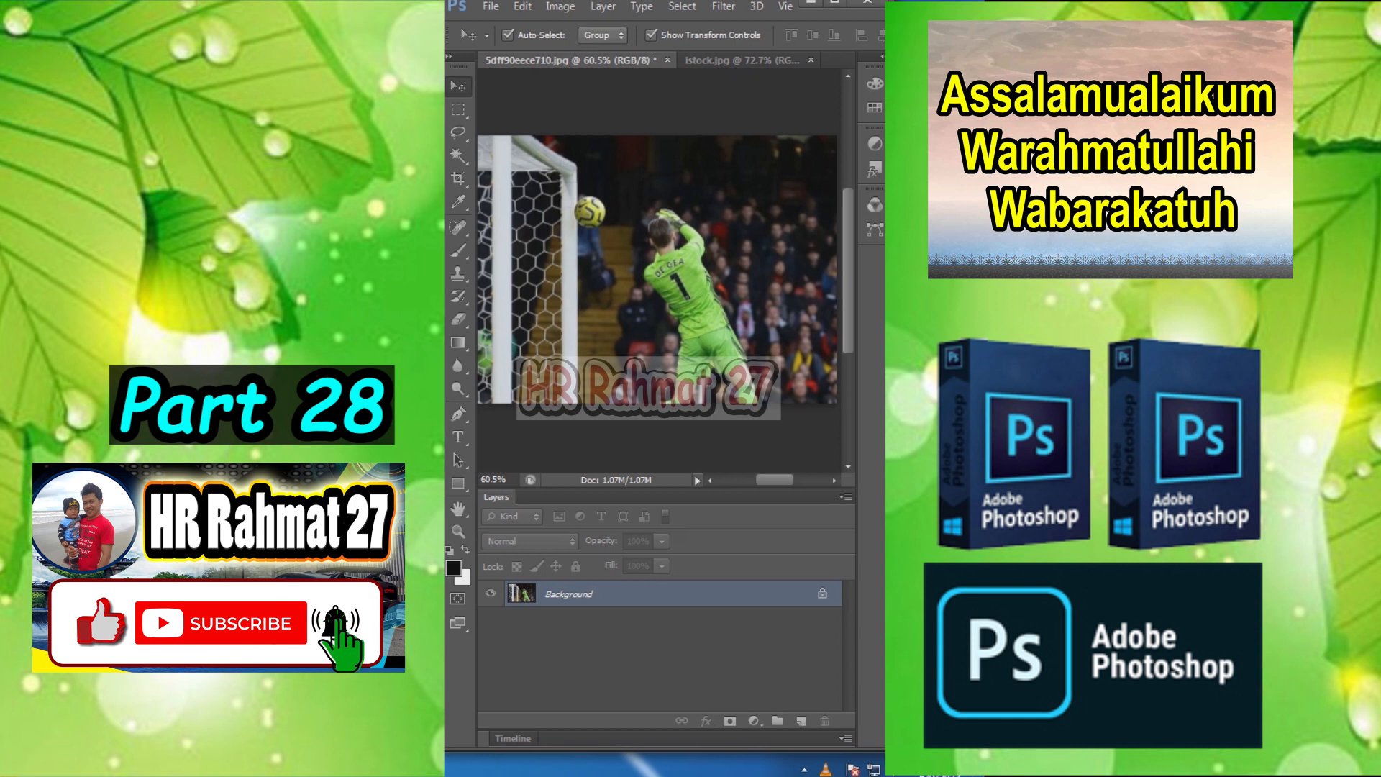
Select the yellow ball beside the goalpost in 5dff90eece710.jpg with the Elliptical Marquee.
scroll(712, 252, "down", 4)
scroll(712, 252, "up", 8)
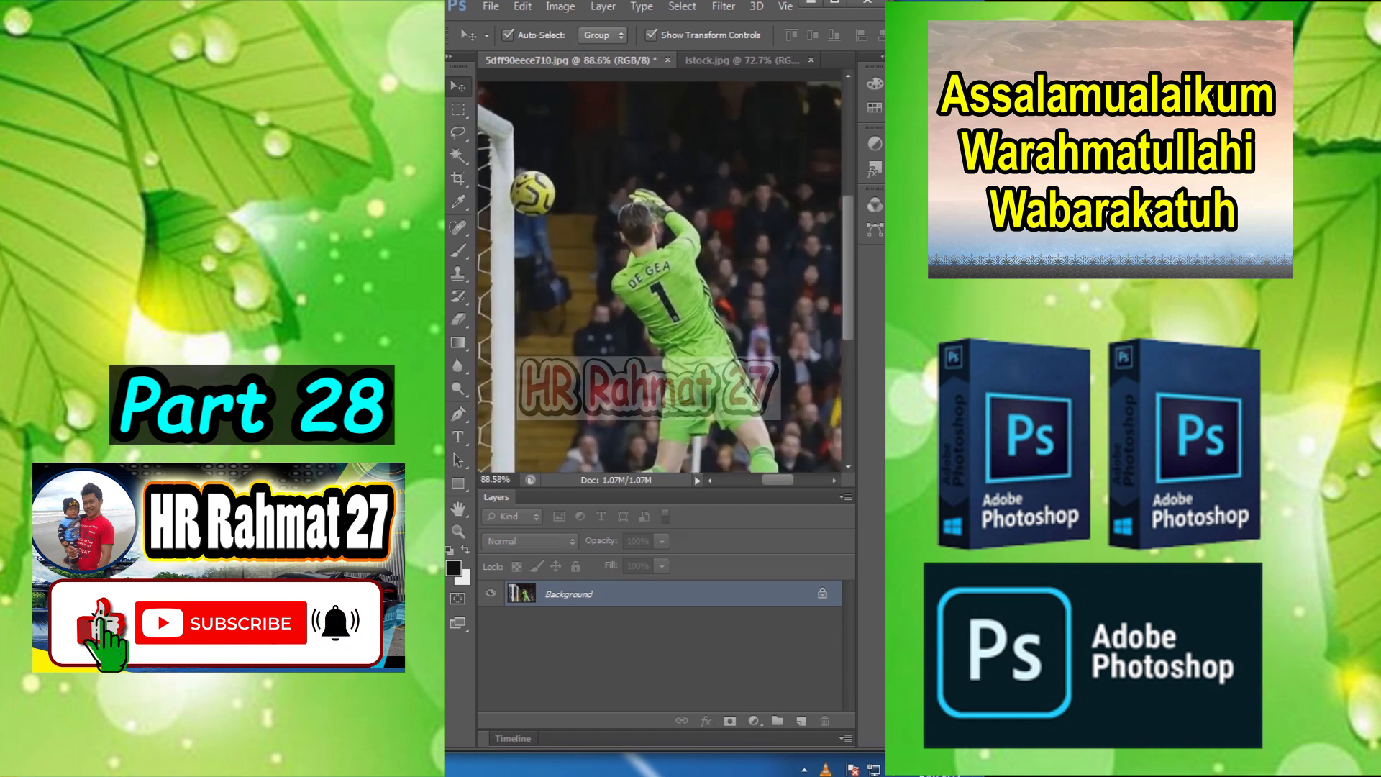
scroll(528, 144, "up", 4)
left_click(458, 110)
right_click(458, 110)
left_click(532, 123)
left_click_drag(501, 184, 568, 251)
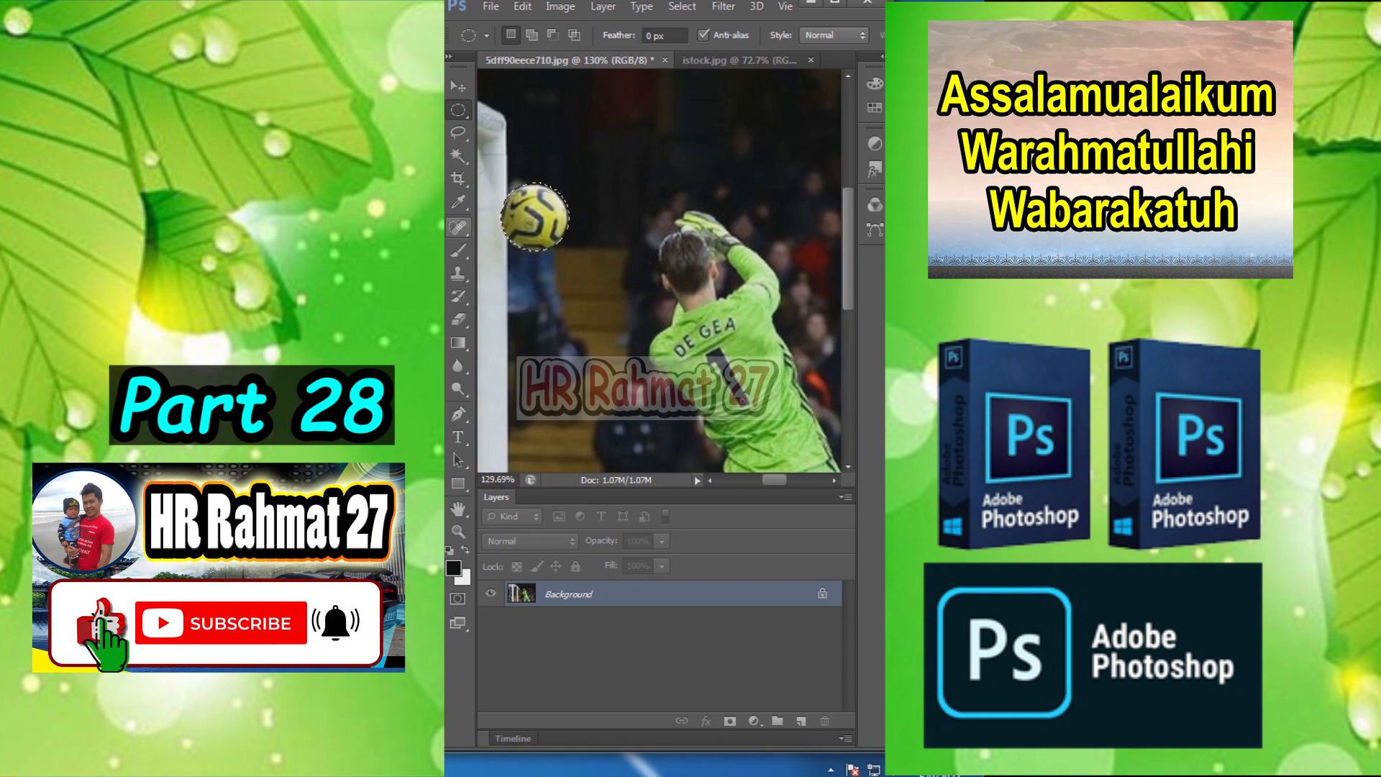
Move the selected yellow ball to the other side of the goalkeeper's gloves with Content-Aware Move, and deselect it.
left_click(458, 228)
left_click(562, 274)
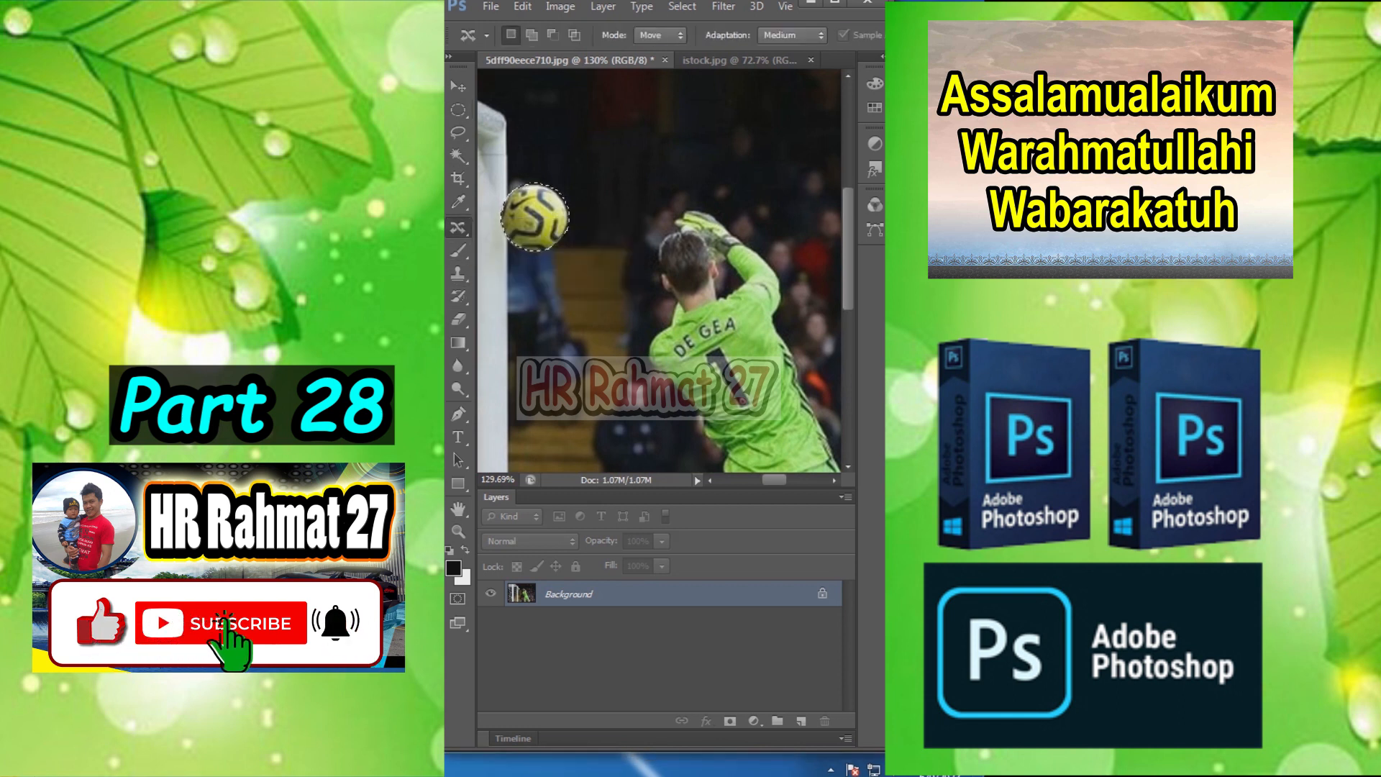
key("ctrl+0")
left_click_drag(667, 241, 736, 230)
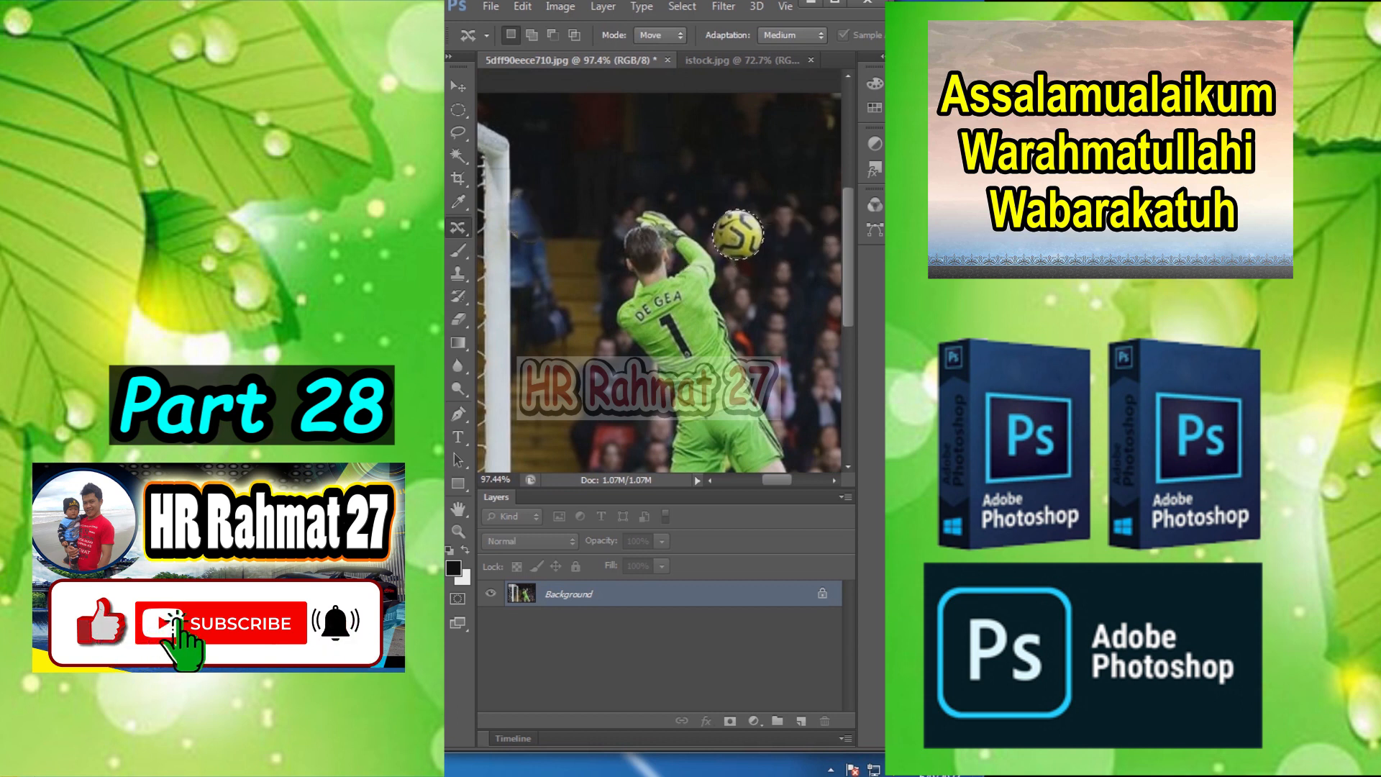
key("ctrl+minus")
key("ctrl+minus")
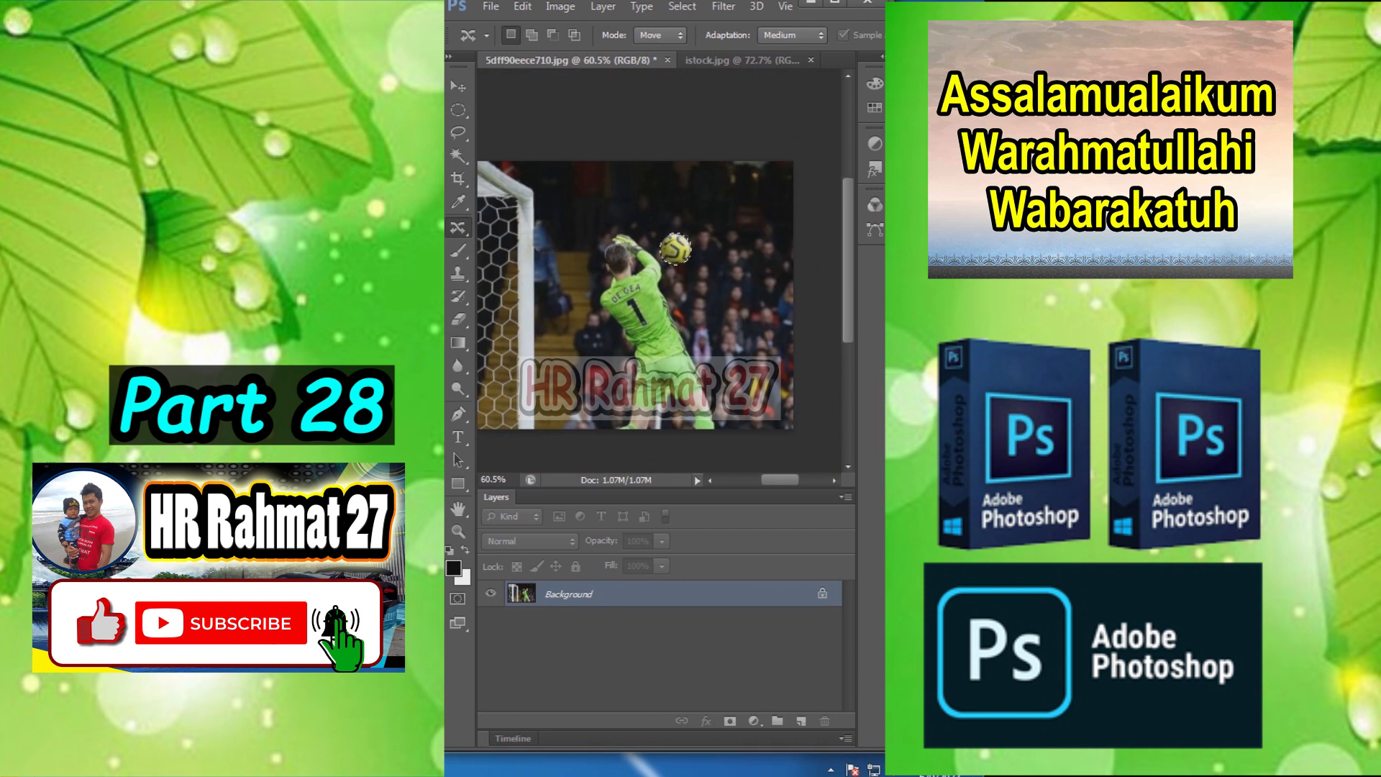
key("m")
key("ctrl+d")
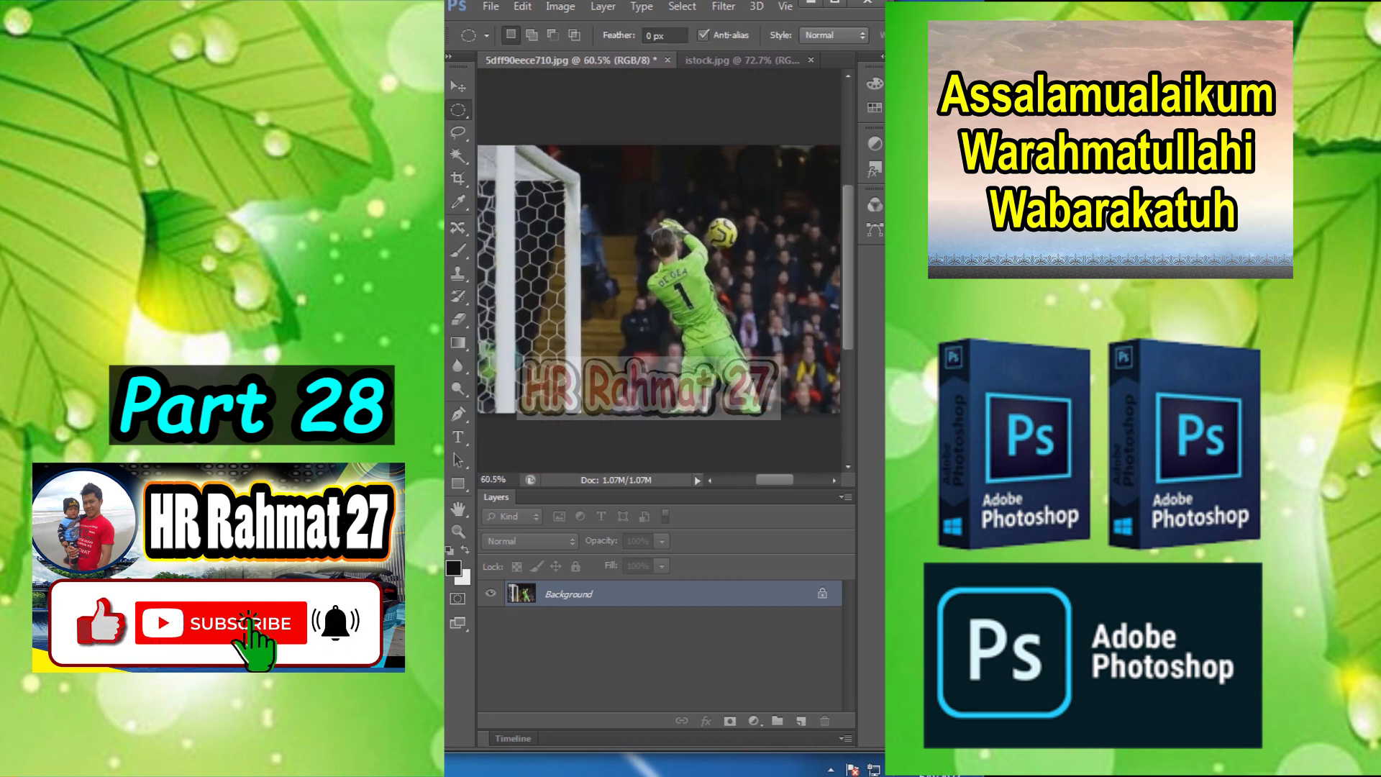
Switch to istock.jpg and make an elliptical selection around the white ball on the grass.
key("ctrl+Tab")
scroll(558, 327, "up", 4)
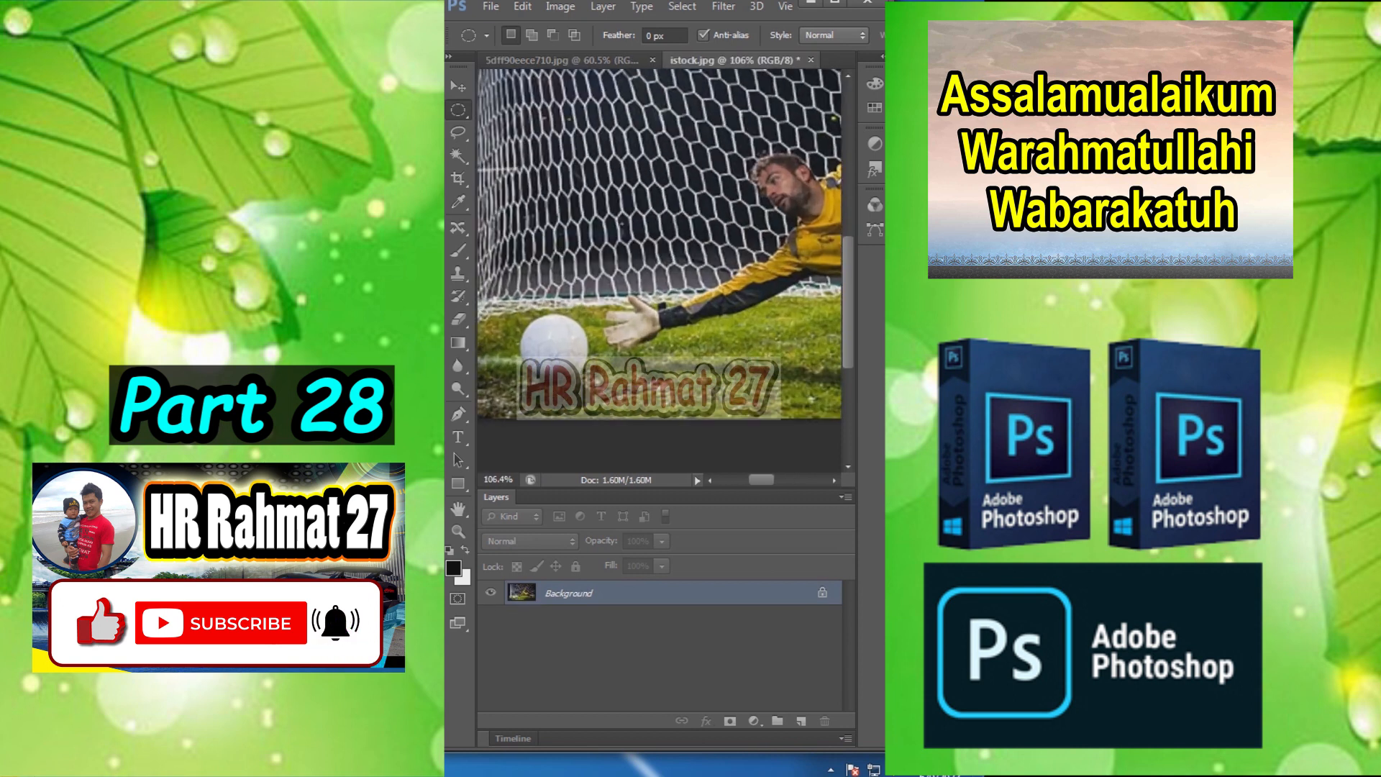
scroll(659, 245, "down", 1)
left_click_drag(505, 294, 610, 409)
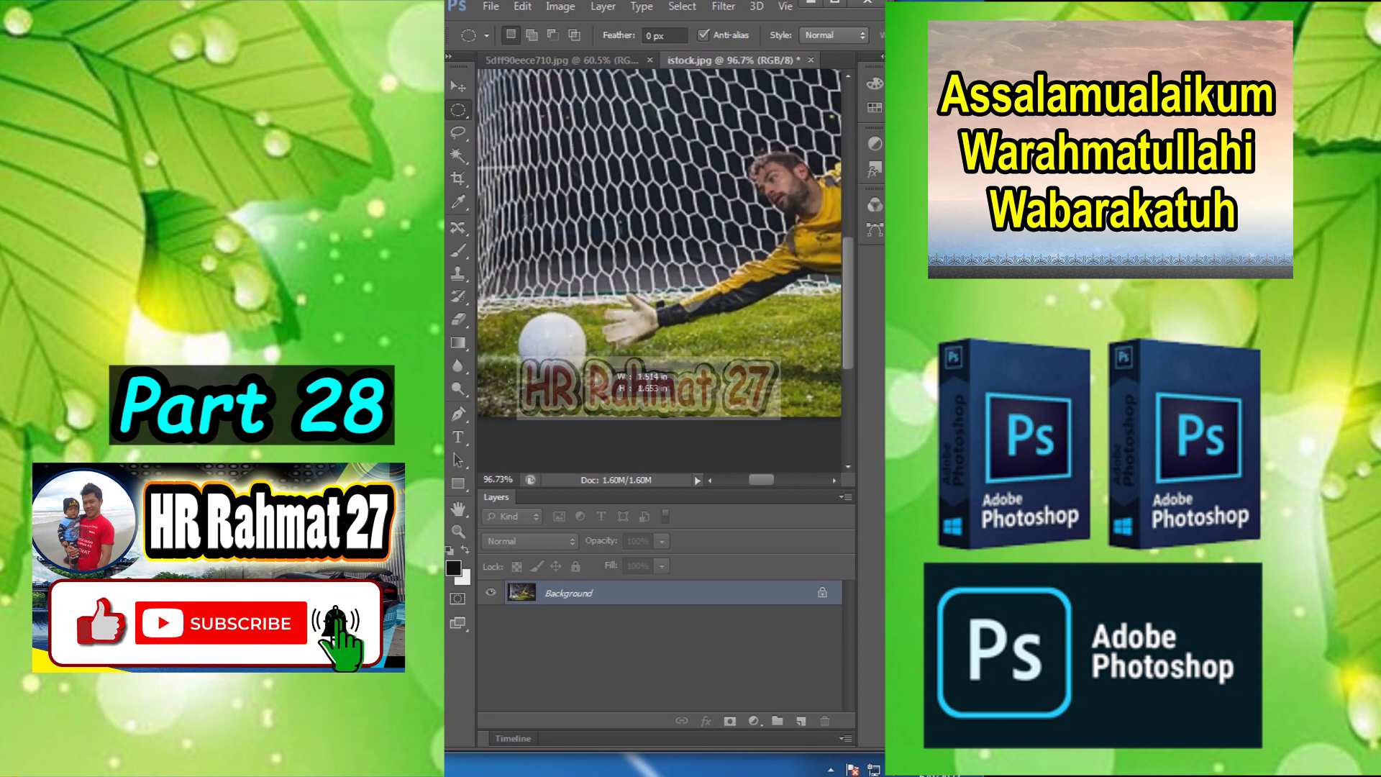
left_click_drag(581, 359, 582, 356)
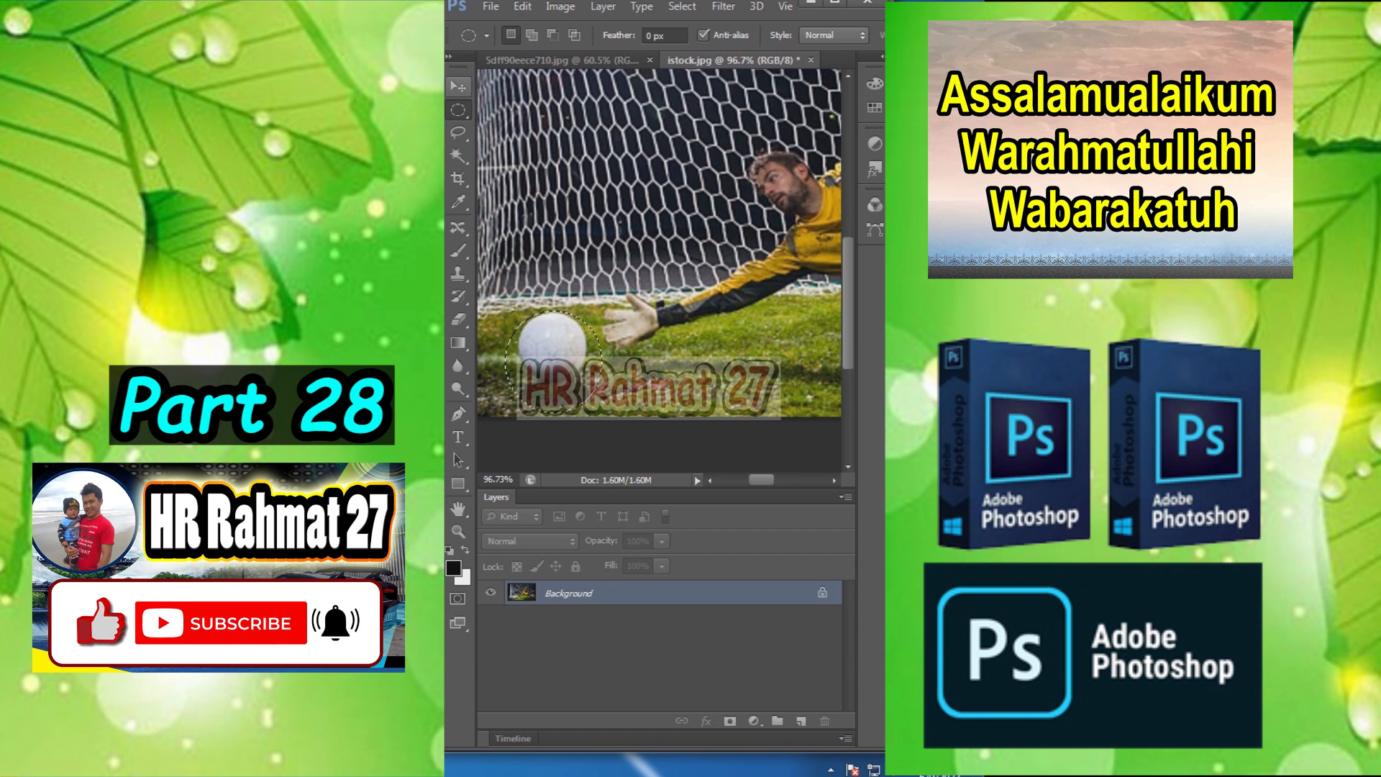
Move the white ball under the diving goalkeeper's outstretched arm with Content-Aware Move, and deselect it.
left_click(458, 227)
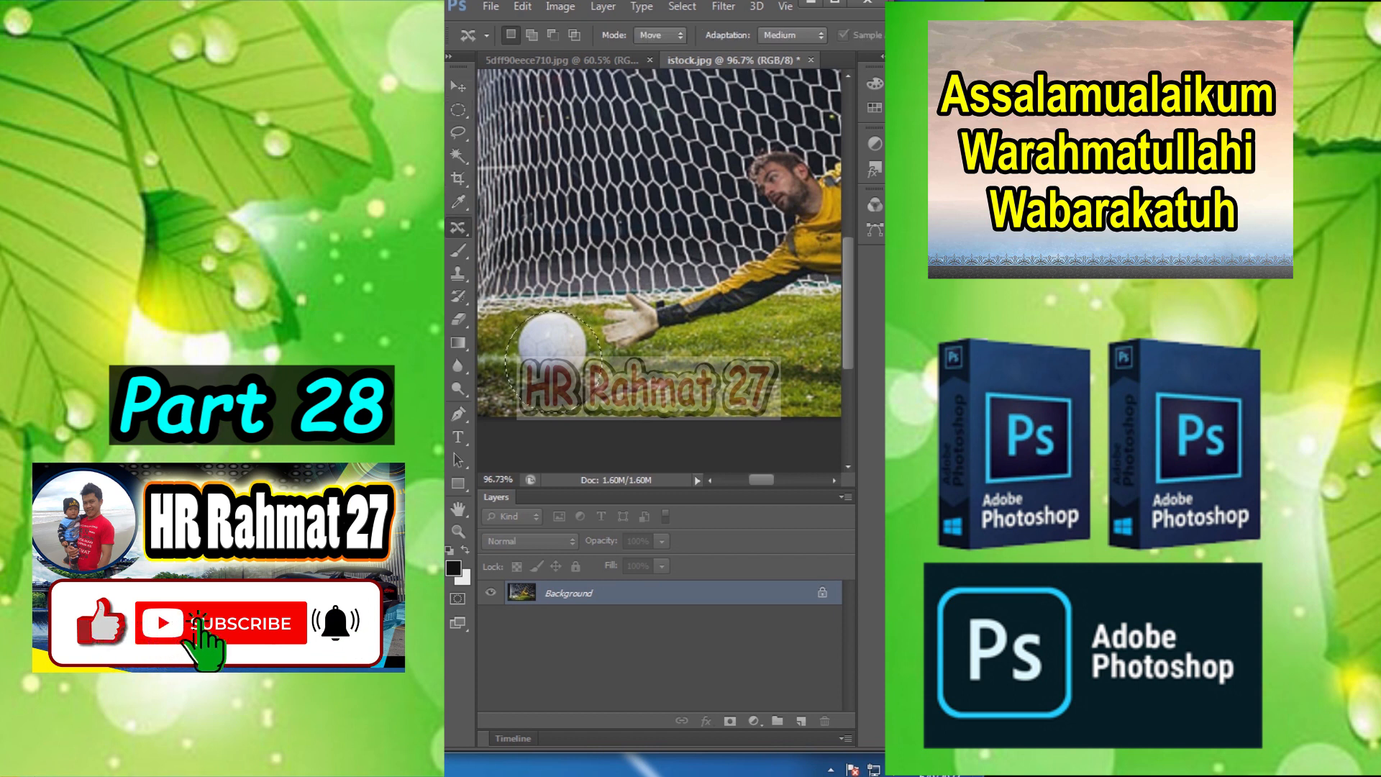
left_click_drag(561, 339, 666, 343)
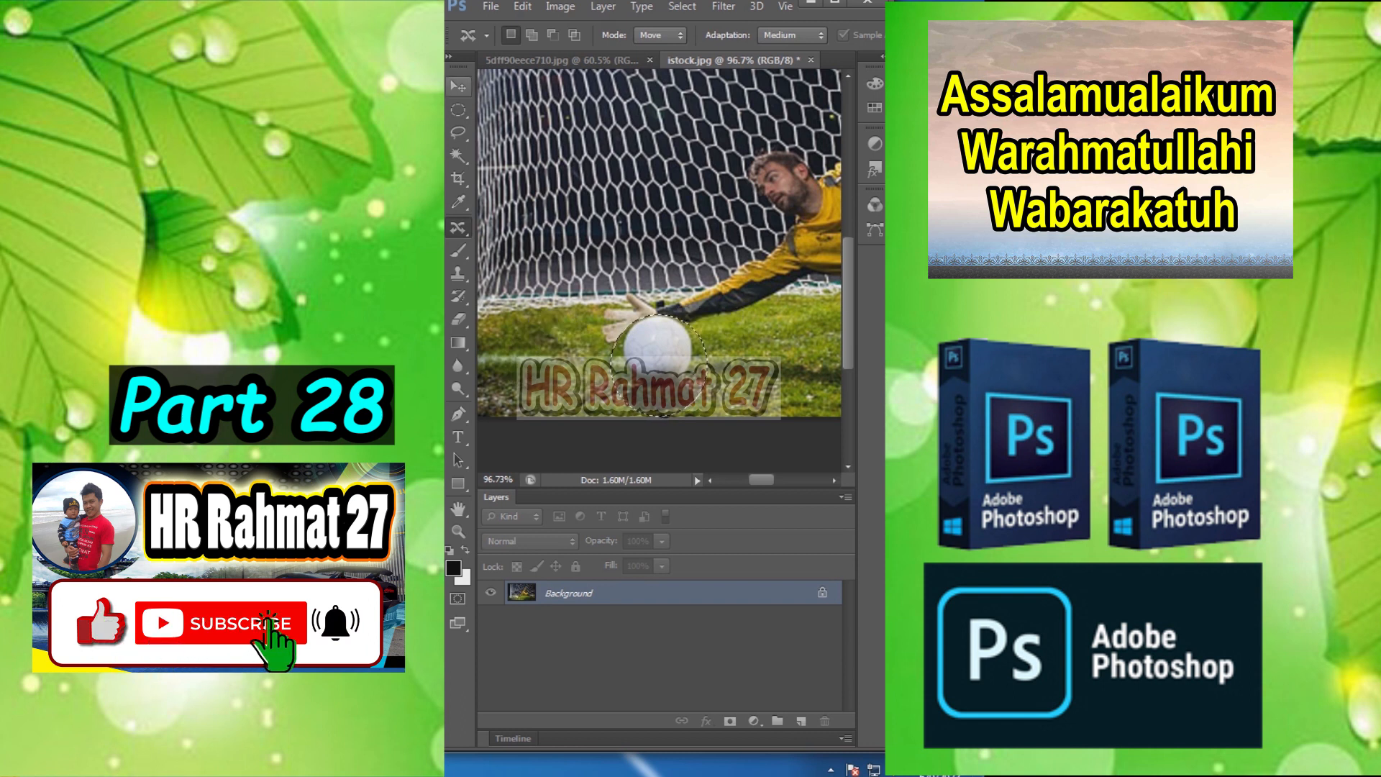
left_click(459, 110)
key("ctrl+d")
scroll(620, 233, "down", 2)
scroll(658, 269, "down", 3)
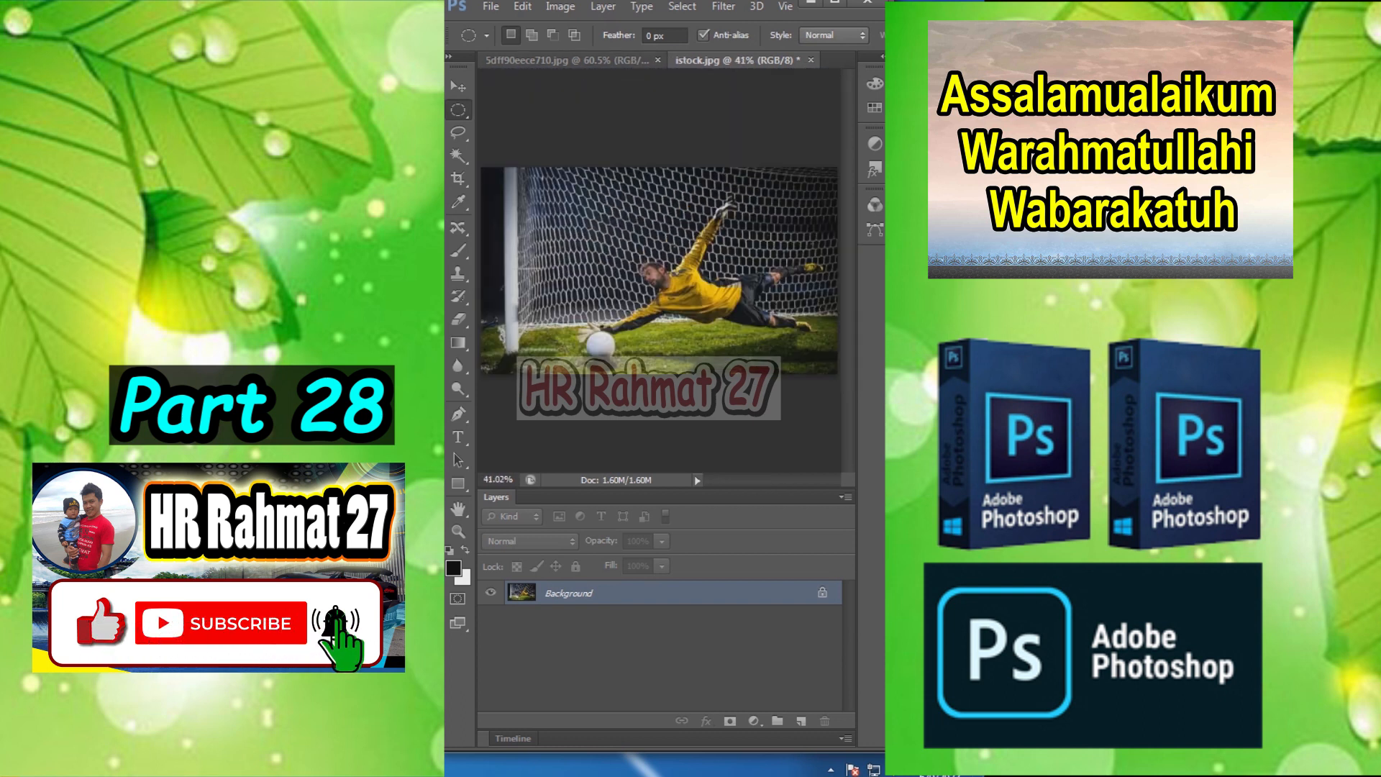
key("ctrl+Tab")
scroll(659, 270, "down", 3)
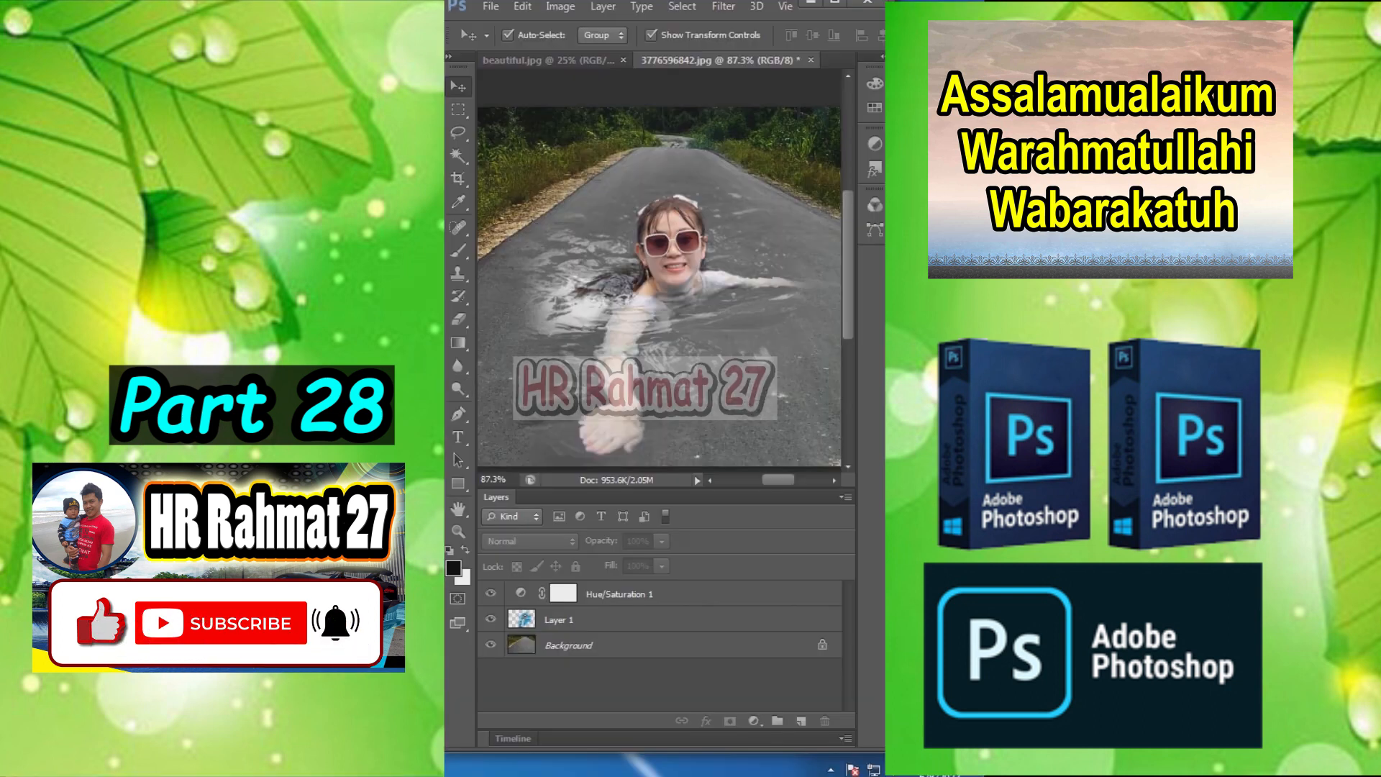
left_click(612, 619)
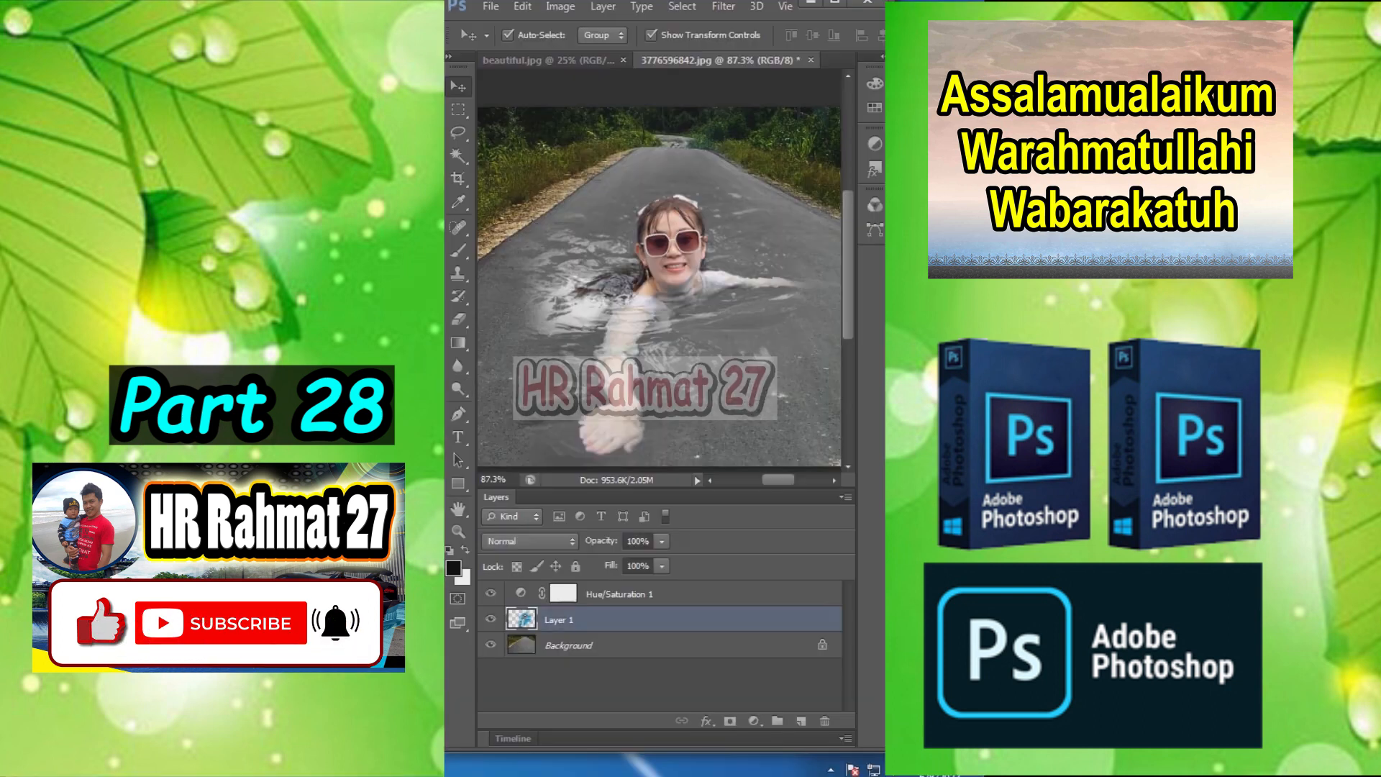
scroll(789, 336, "down", 2)
left_click_drag(823, 99, 804, 125)
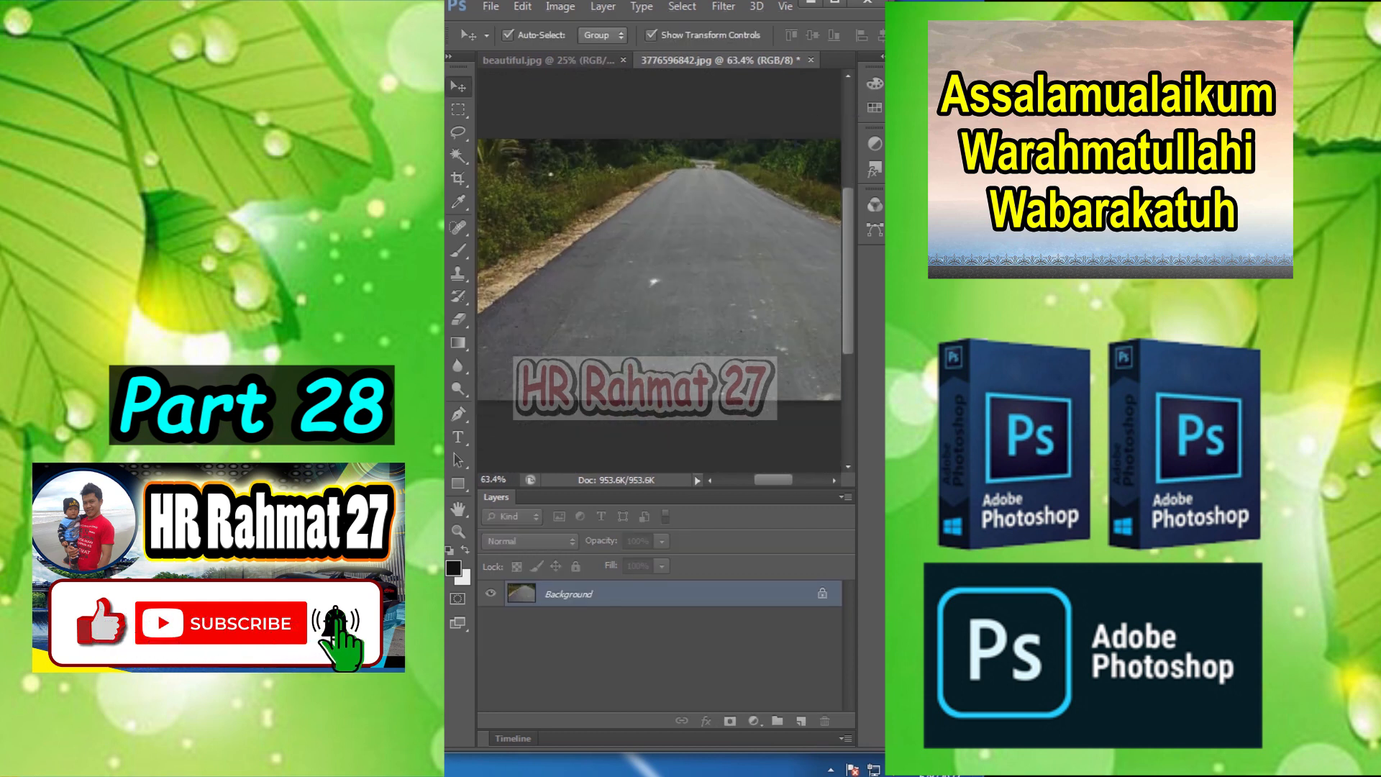
Bring the swimmer photo from beautiful.jpg into the 3776596842.jpg road image, scale it down and position it over the road.
key("ctrl+Tab")
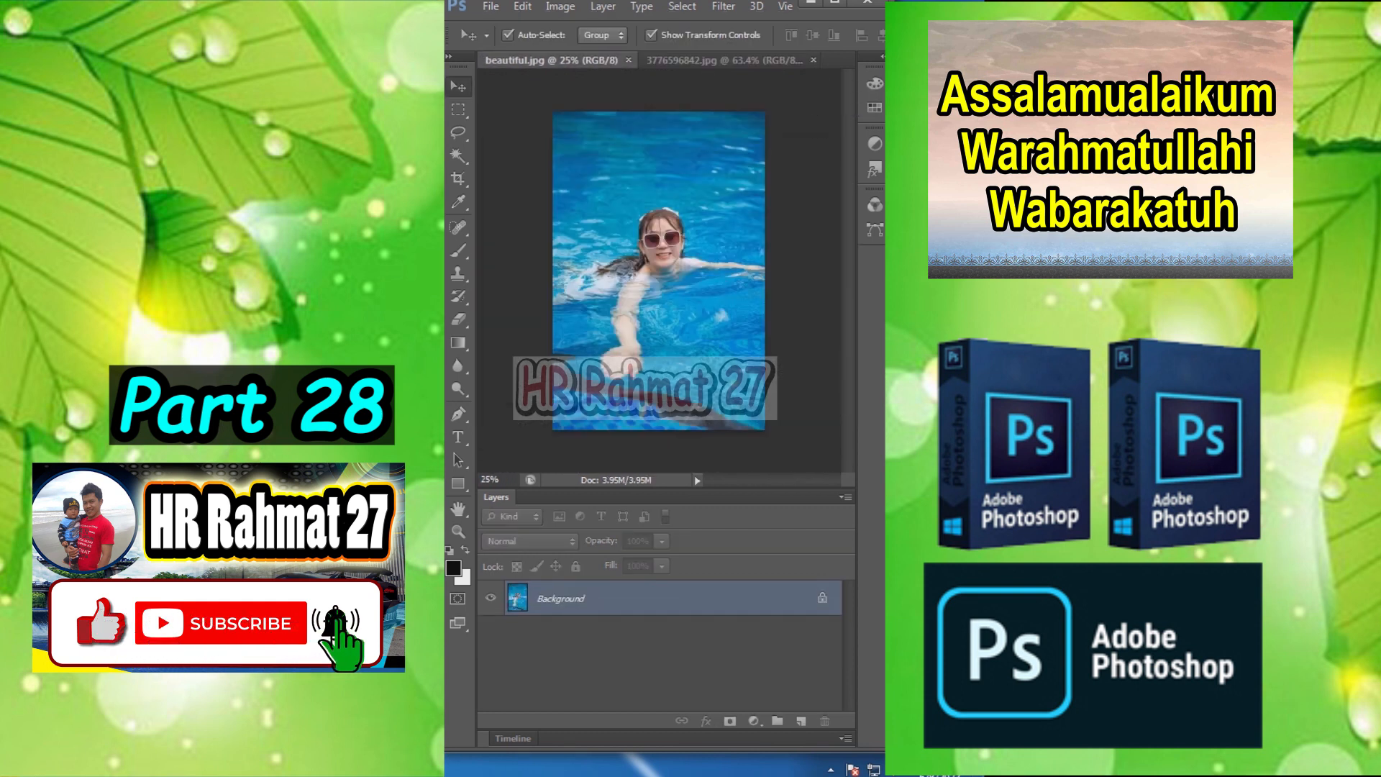
left_click_drag(666, 216, 656, 279)
scroll(656, 279, "down", 6)
scroll(656, 279, "down", 7)
left_click_drag(760, 151, 717, 215)
scroll(717, 215, "up", 11)
key("Return")
left_click_drag(749, 299, 727, 310)
scroll(727, 310, "down", 4)
left_click_drag(759, 165, 756, 169)
key("Return")
Erase the pool water around the swimmer on Layer 1 with a soft 150 px Eraser, leaving water close to the body.
key("e")
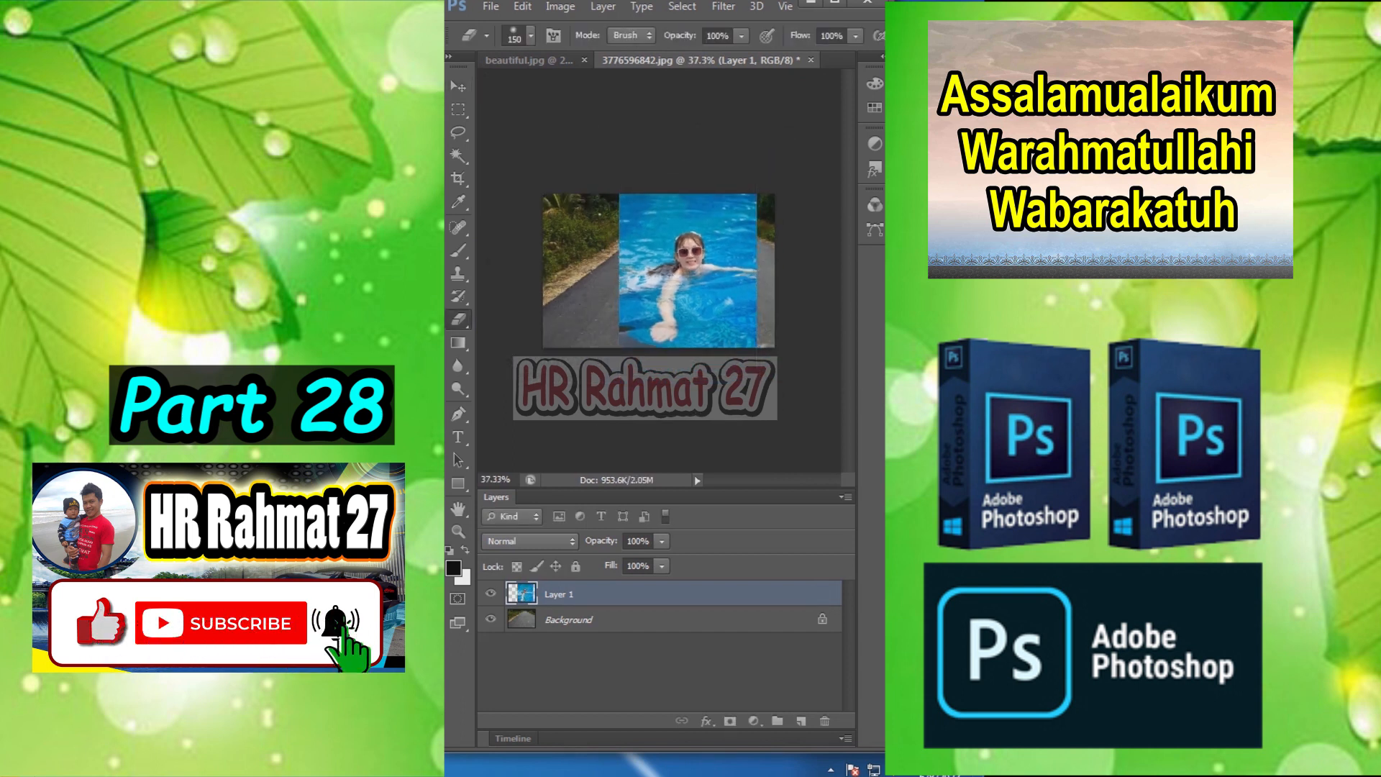
mouse_move(611, 296)
left_mouse_down()
mouse_move(635, 188)
mouse_move(751, 214)
mouse_move(720, 199)
left_mouse_up()
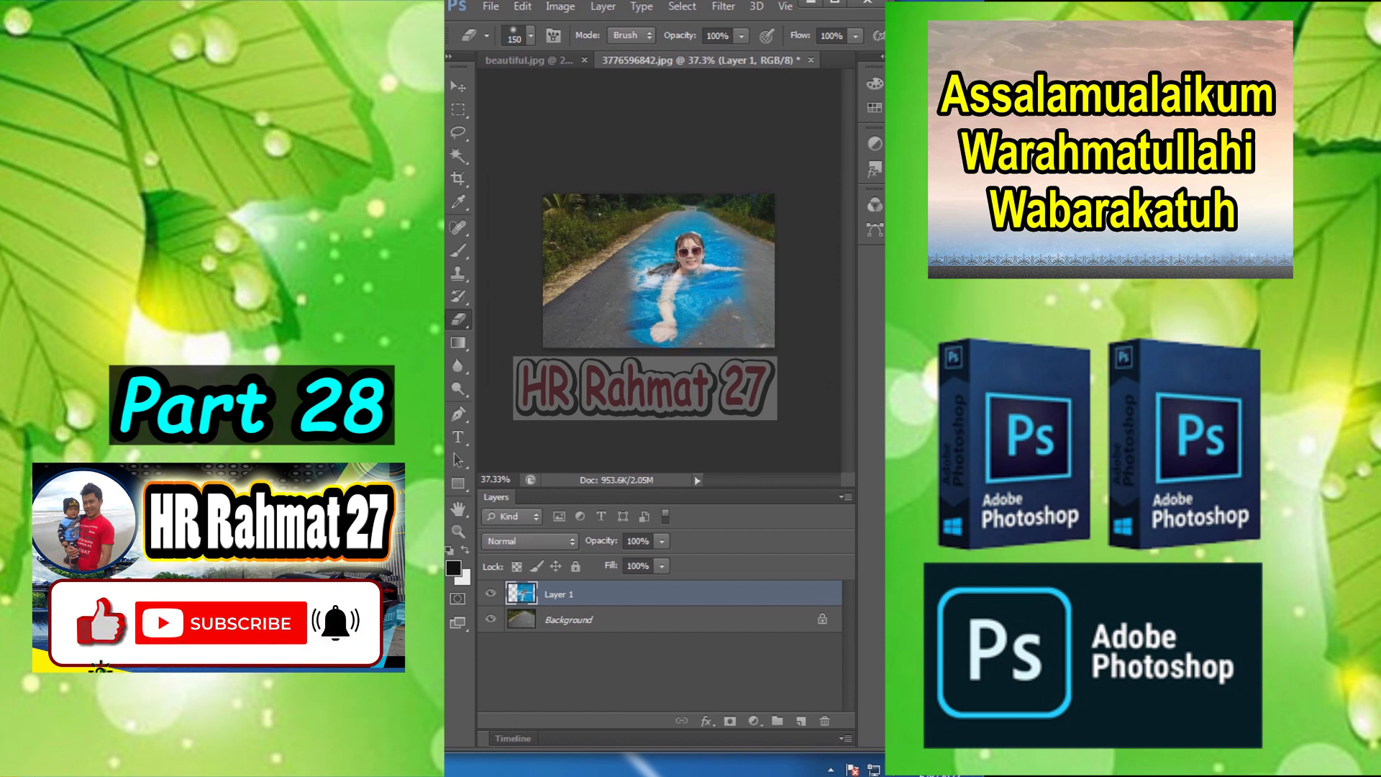
key("v")
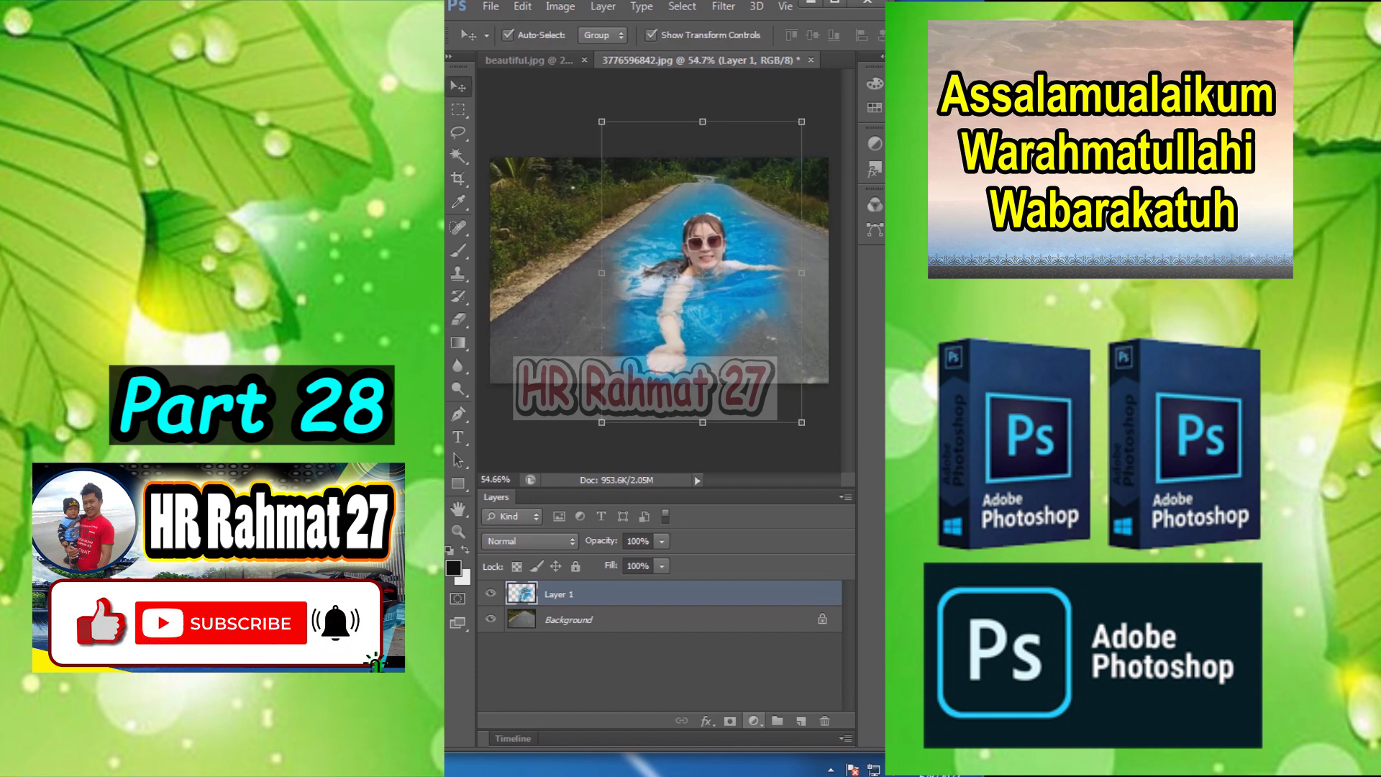
Add a Hue/Saturation adjustment layer above Layer 1, choose the Blues range and sample the pool water's colour with the eyedropper.
left_click(753, 720)
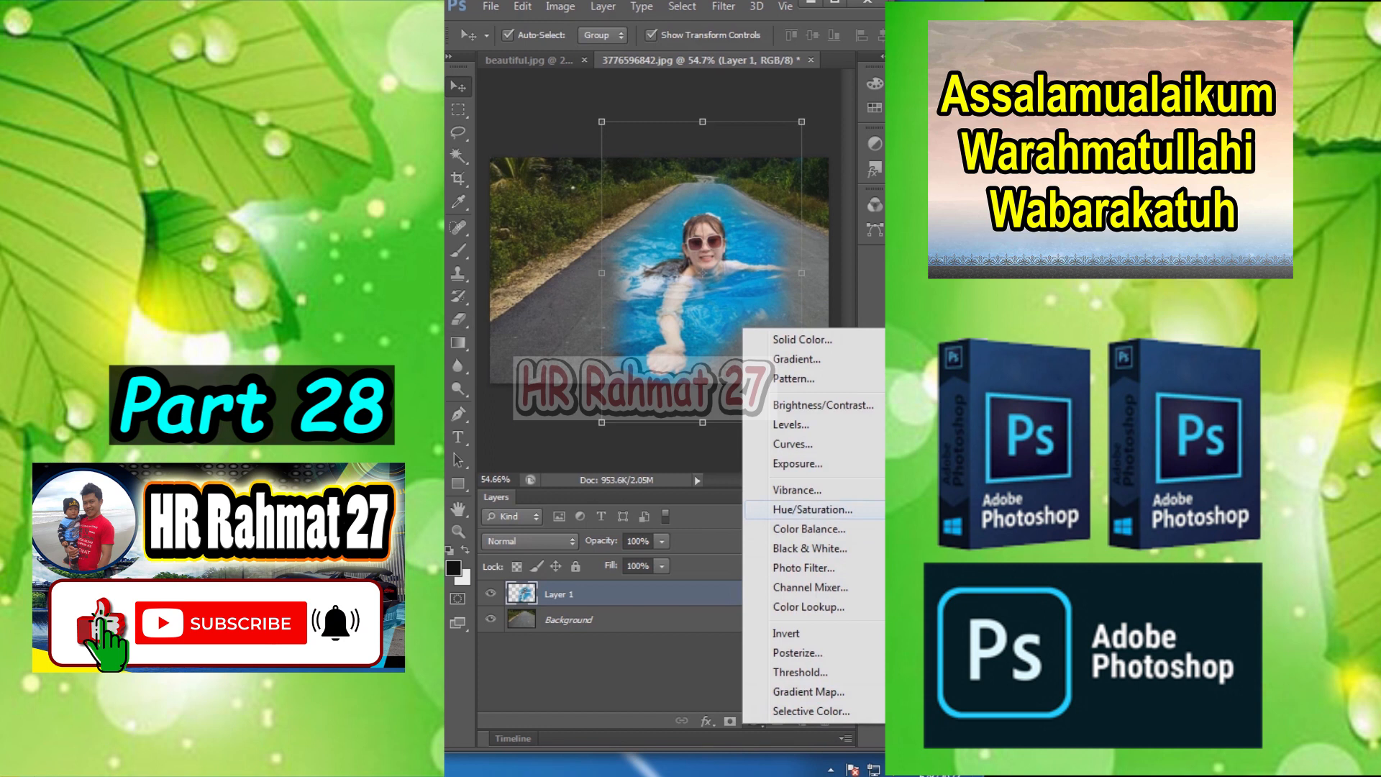
left_click(812, 509)
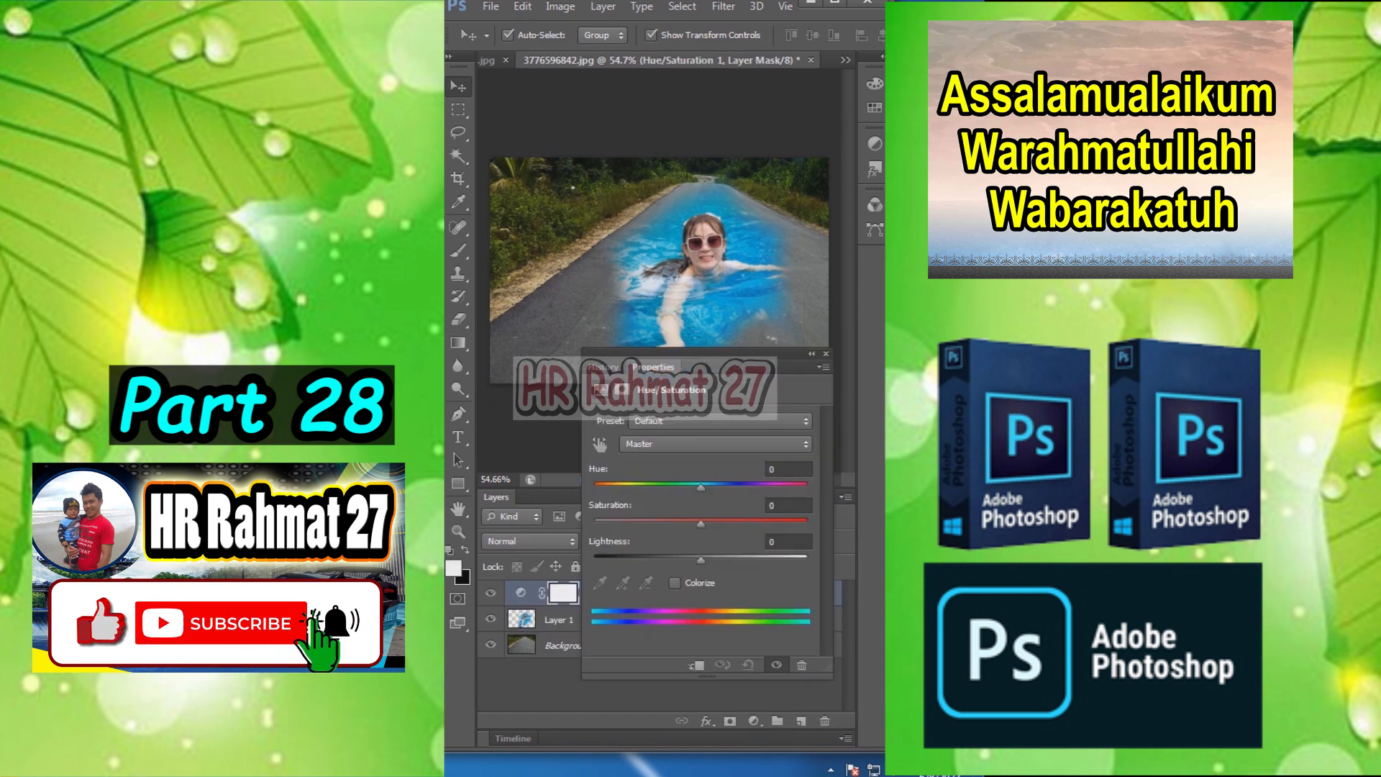
left_click(715, 444)
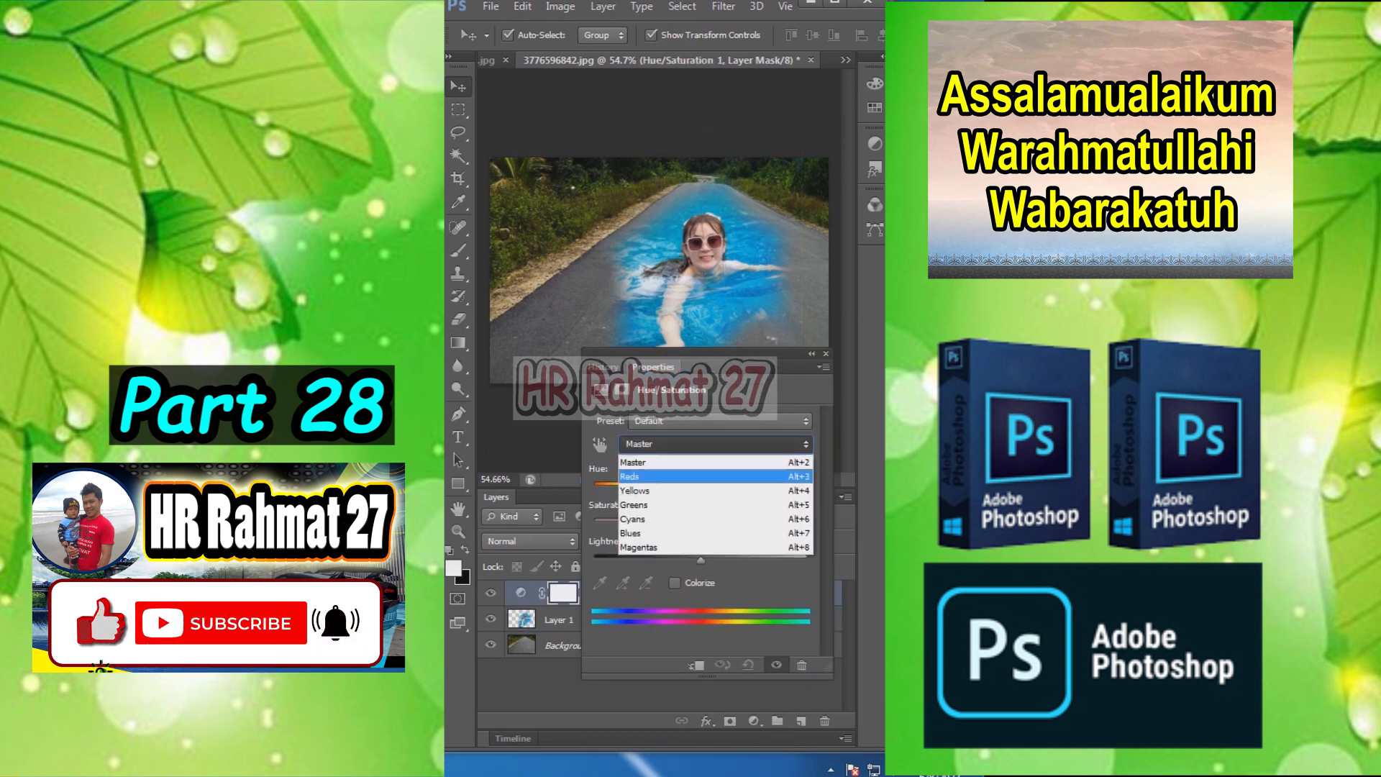
left_click(630, 533)
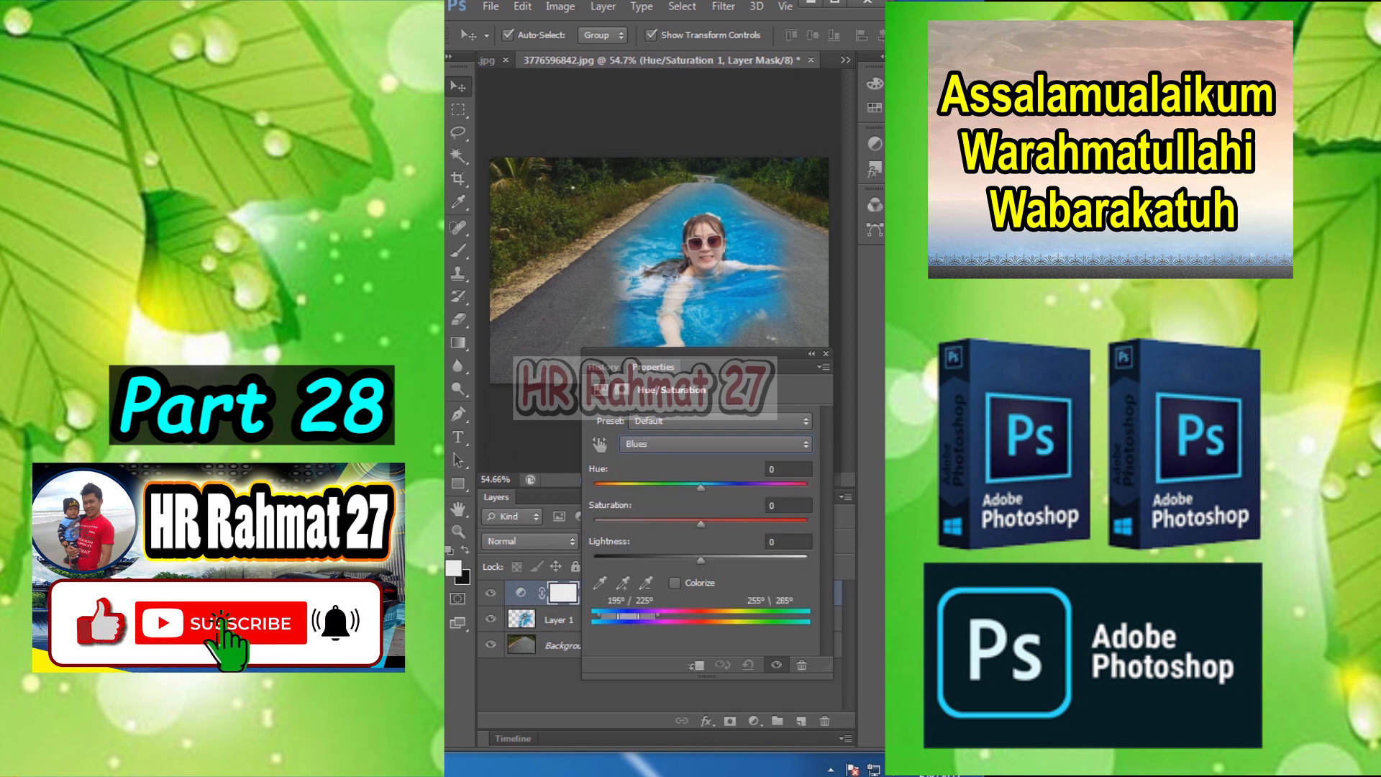
left_click(600, 584)
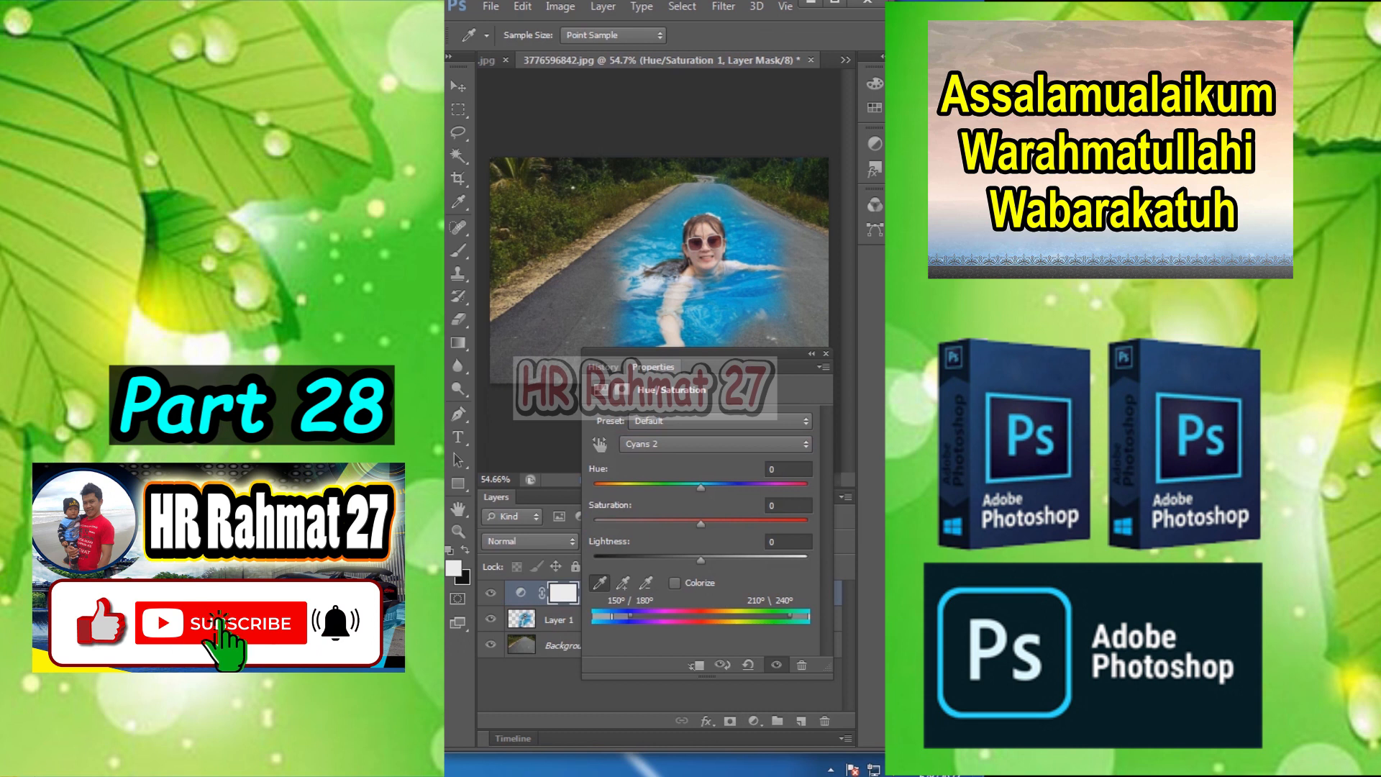
Set the sampled blue range's saturation to -100 in the Hue/Saturation adjustment and deselect the layer.
left_click_drag(697, 524, 577, 521)
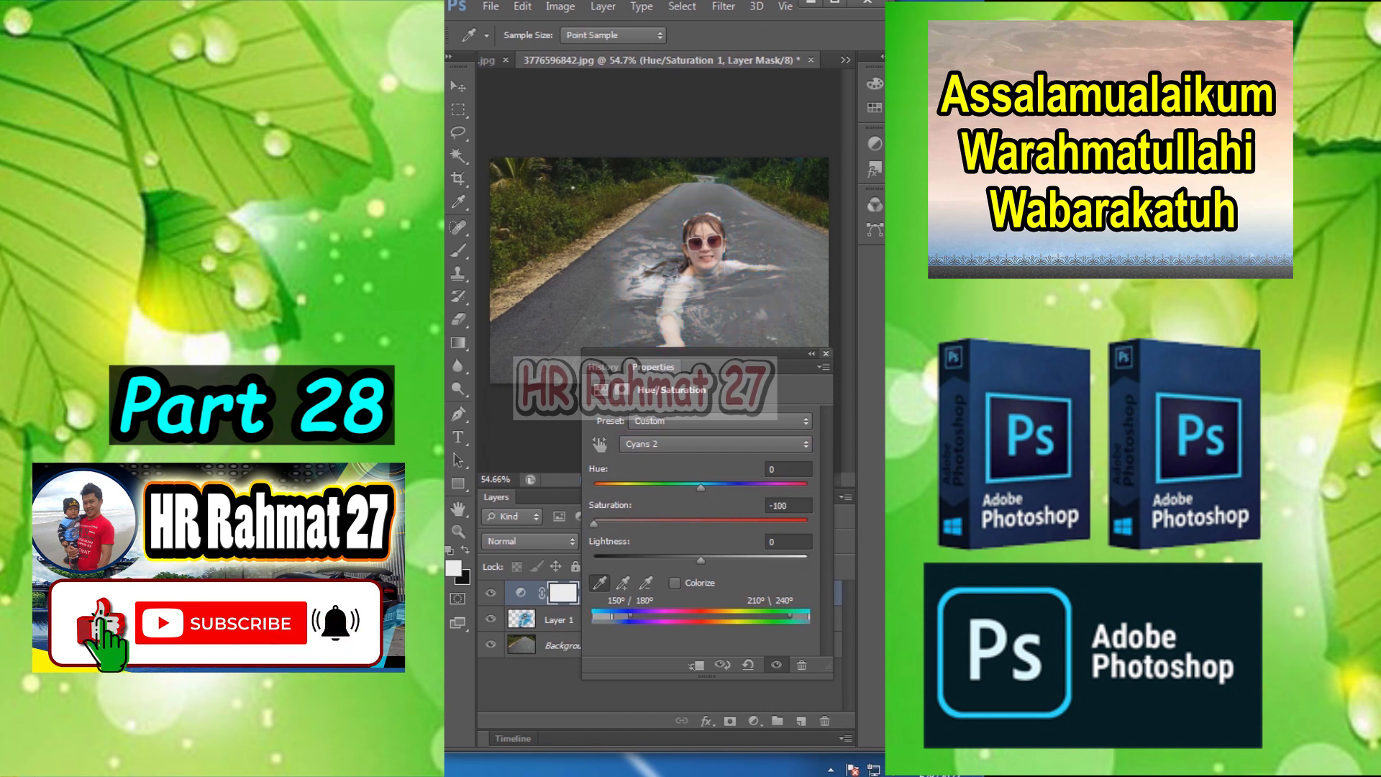
left_click(826, 354)
left_click(458, 86)
left_click(538, 114)
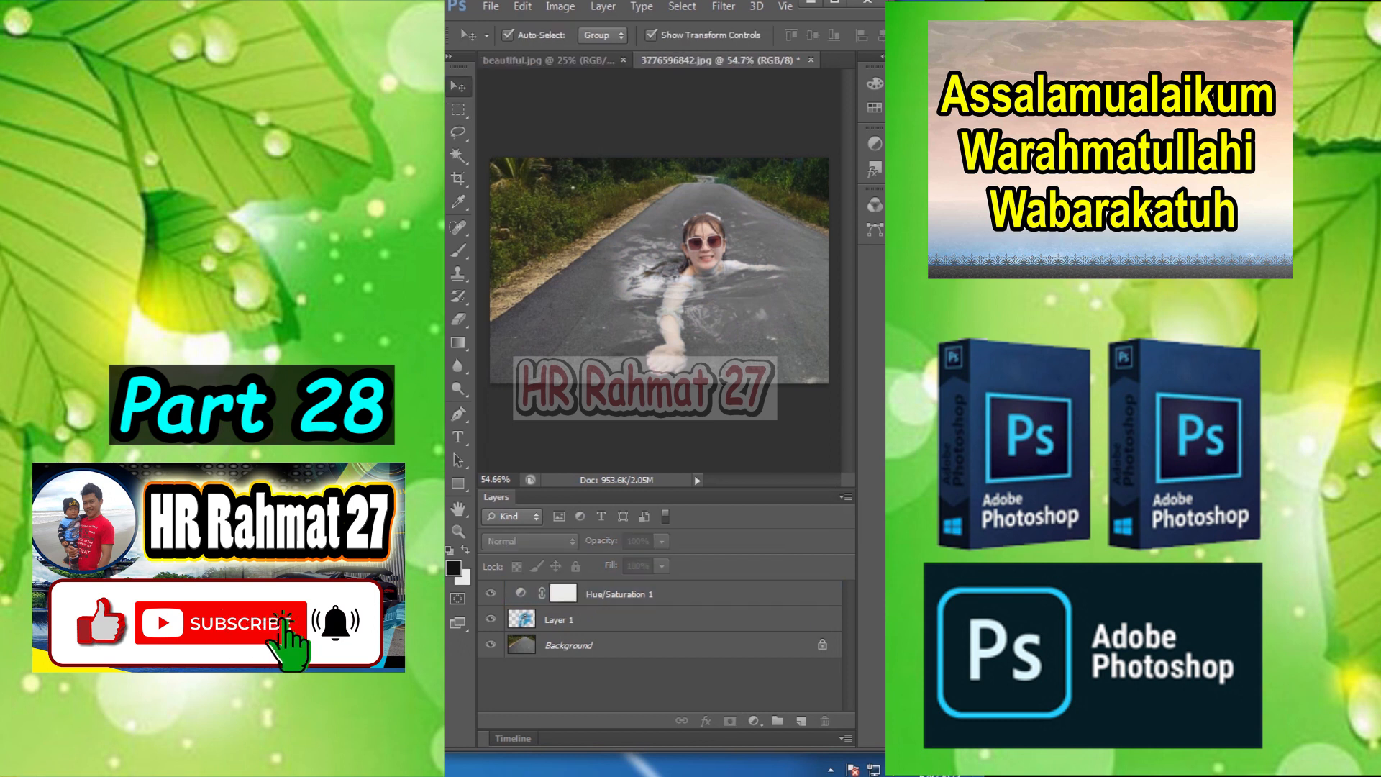
scroll(659, 271, "down", 5)
scroll(658, 271, "up", 5)
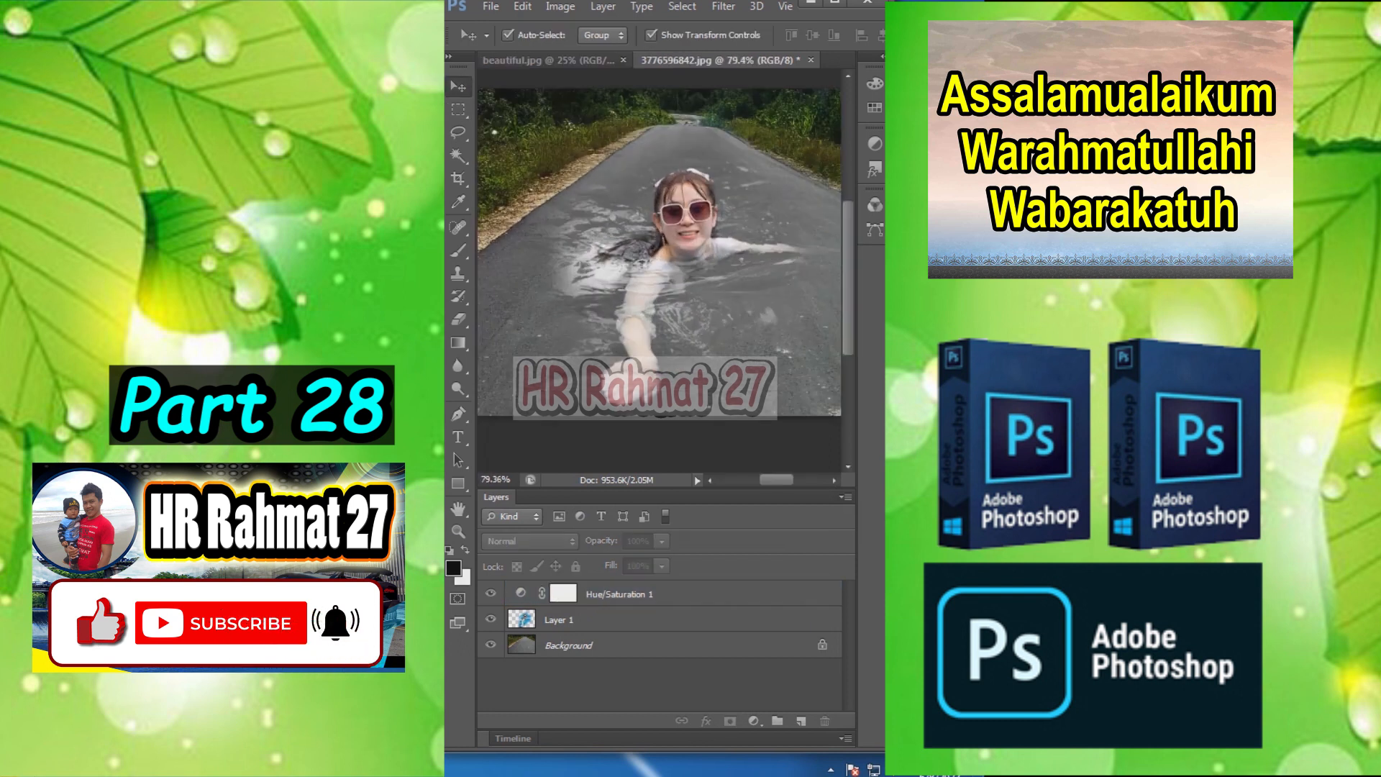
scroll(659, 270, "down", 1)
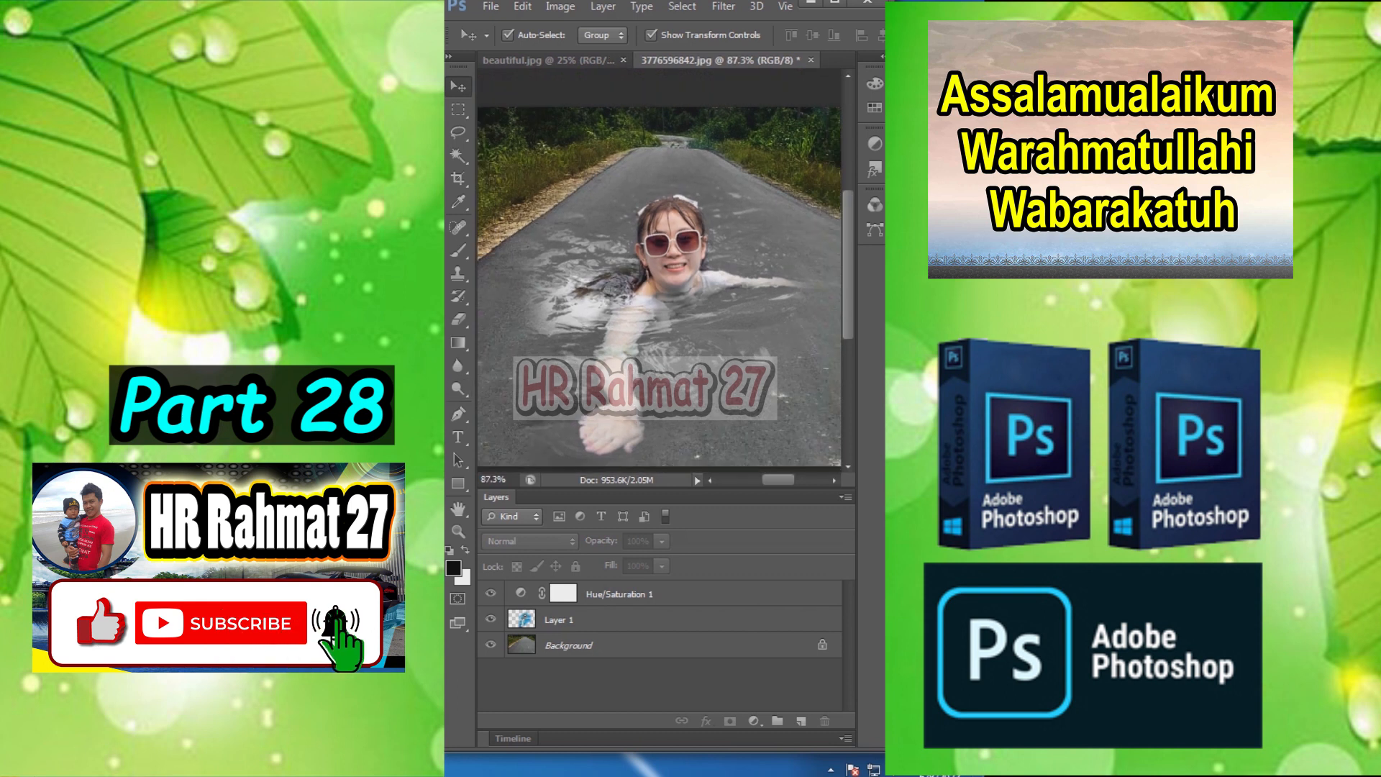
Select the swimmer on Layer 1 and scale it down very slightly from one corner.
left_click(575, 619)
scroll(785, 337, "down", 2)
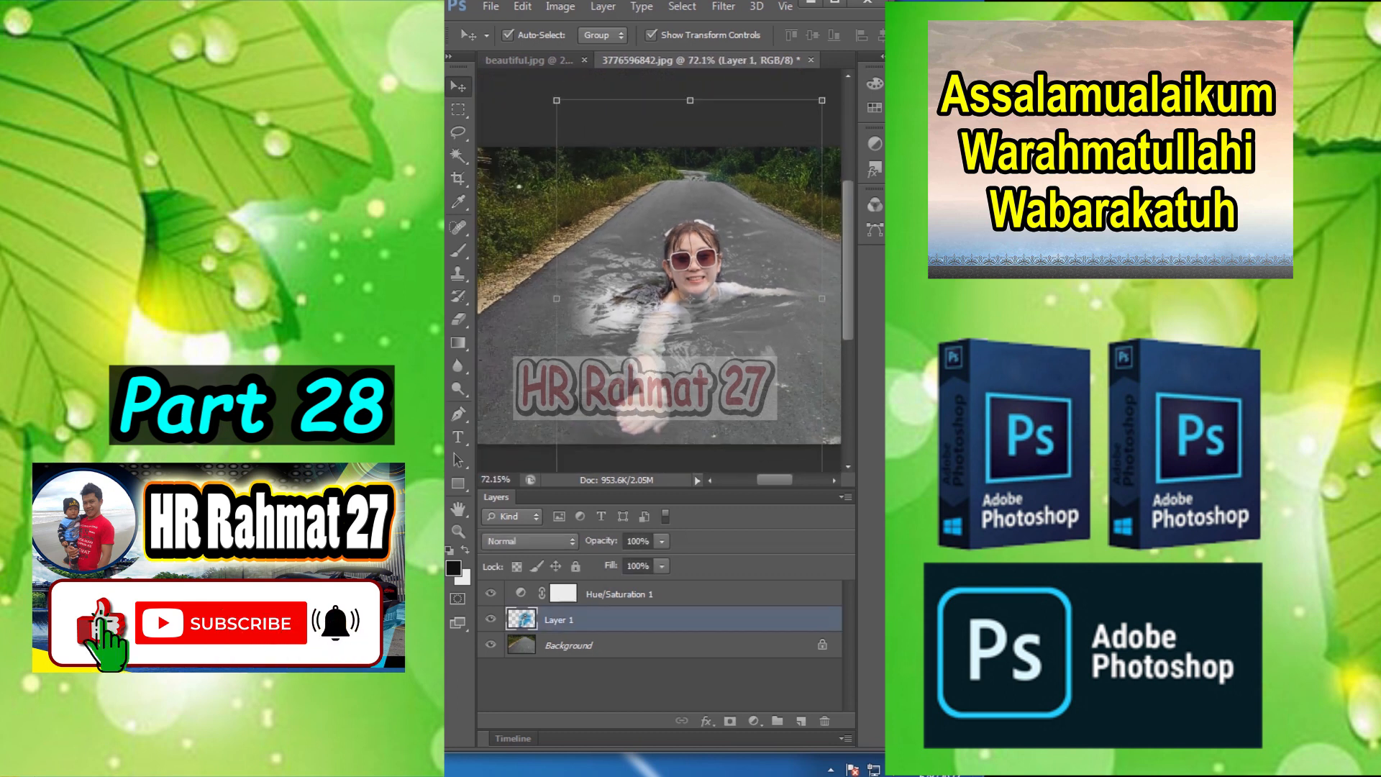
left_click_drag(822, 100, 819, 103)
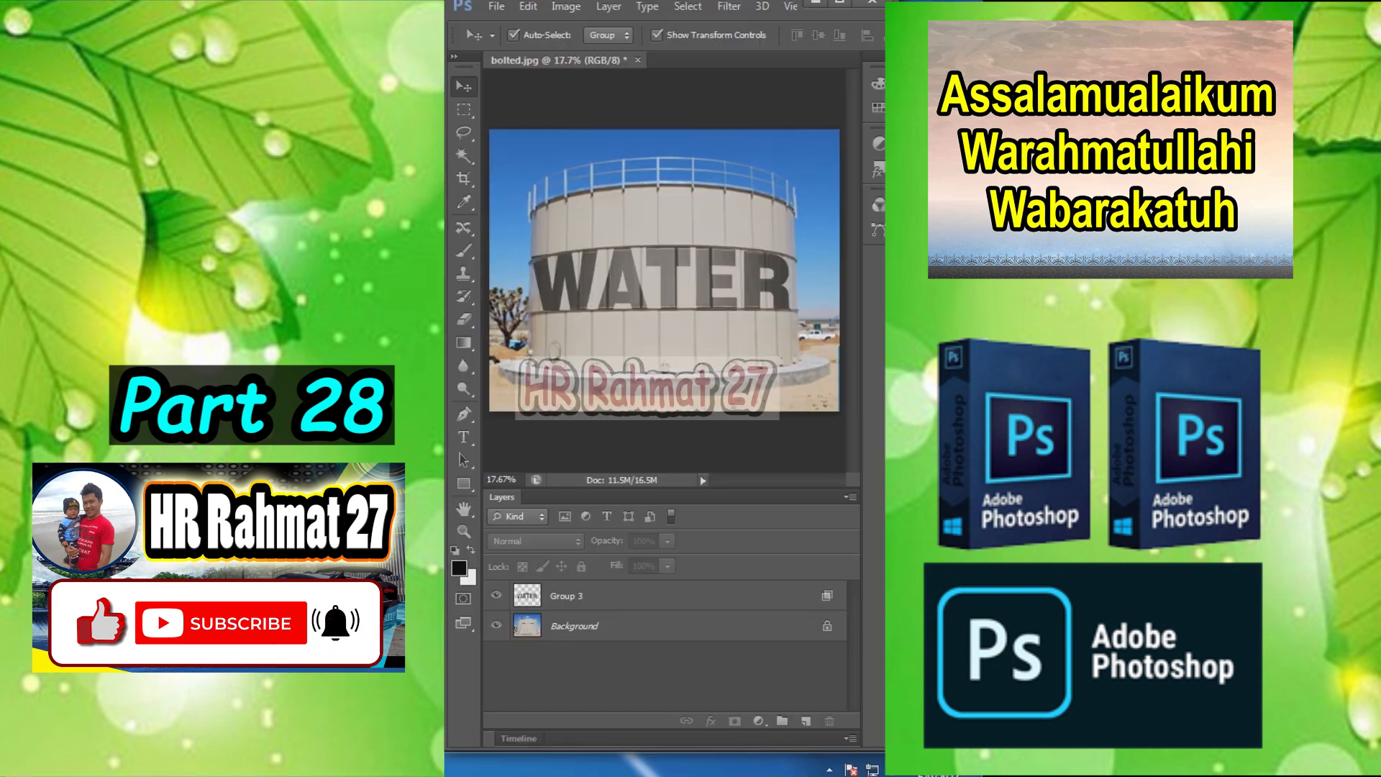
Squash the WATER text on Group 3 vertically so it fits the band between the tank's two horizontal seams.
left_click(497, 595)
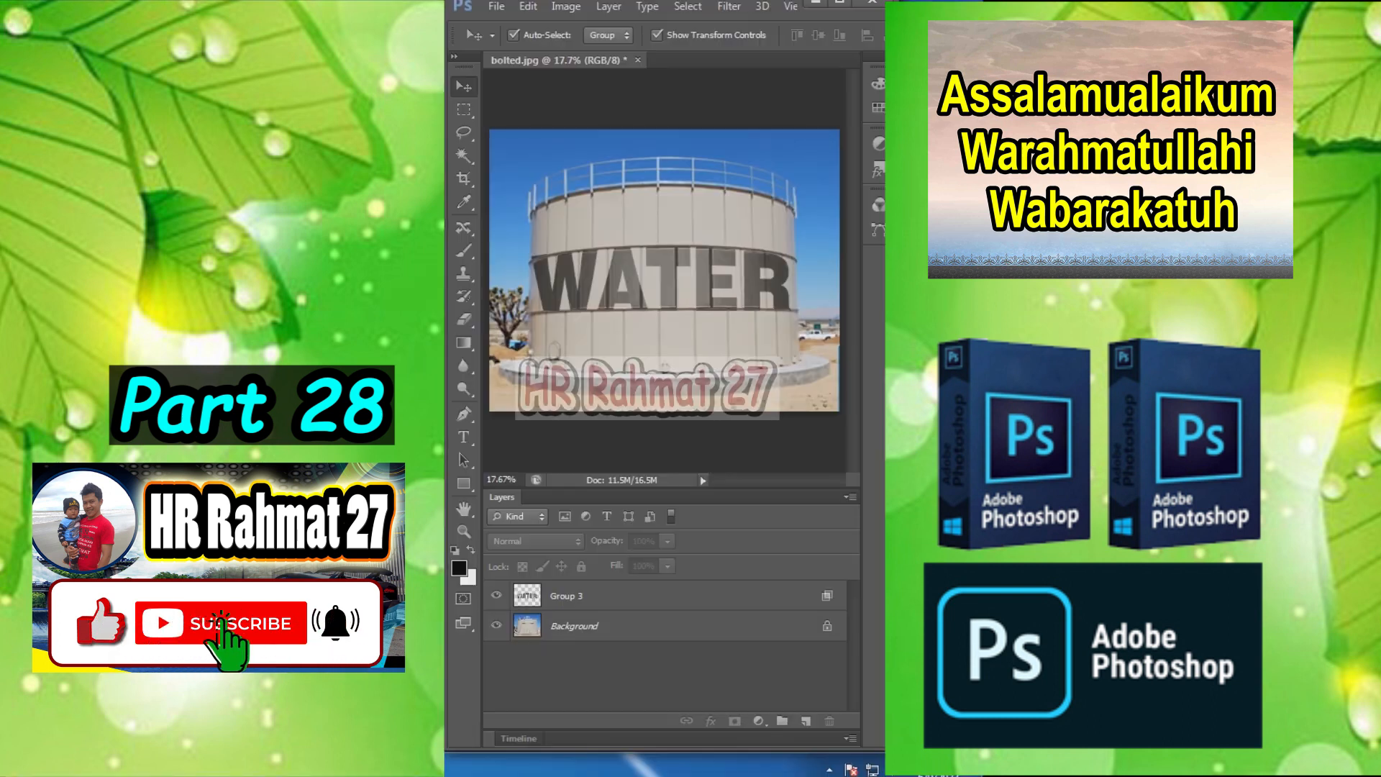
scroll(556, 343, "up", 2)
scroll(664, 273, "up", 2)
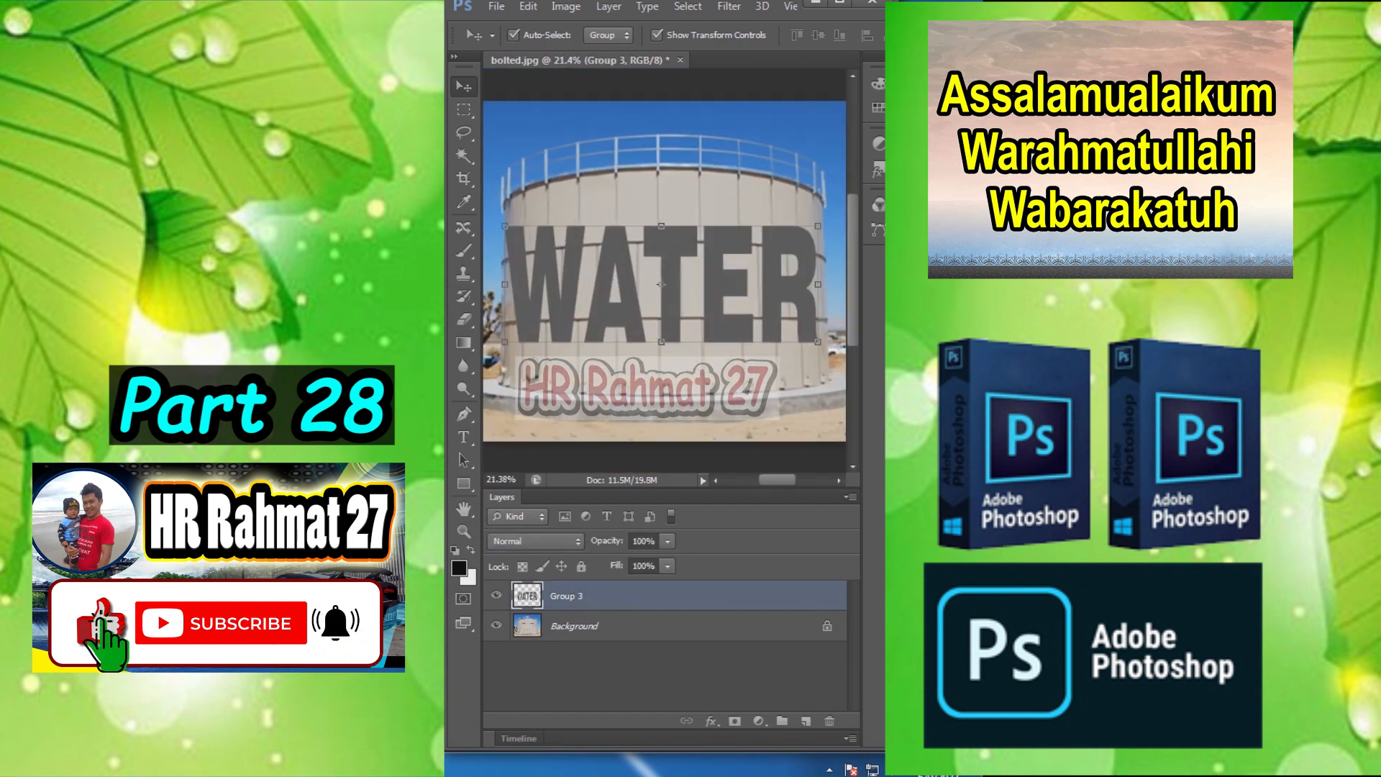
left_click_drag(661, 225, 661, 254)
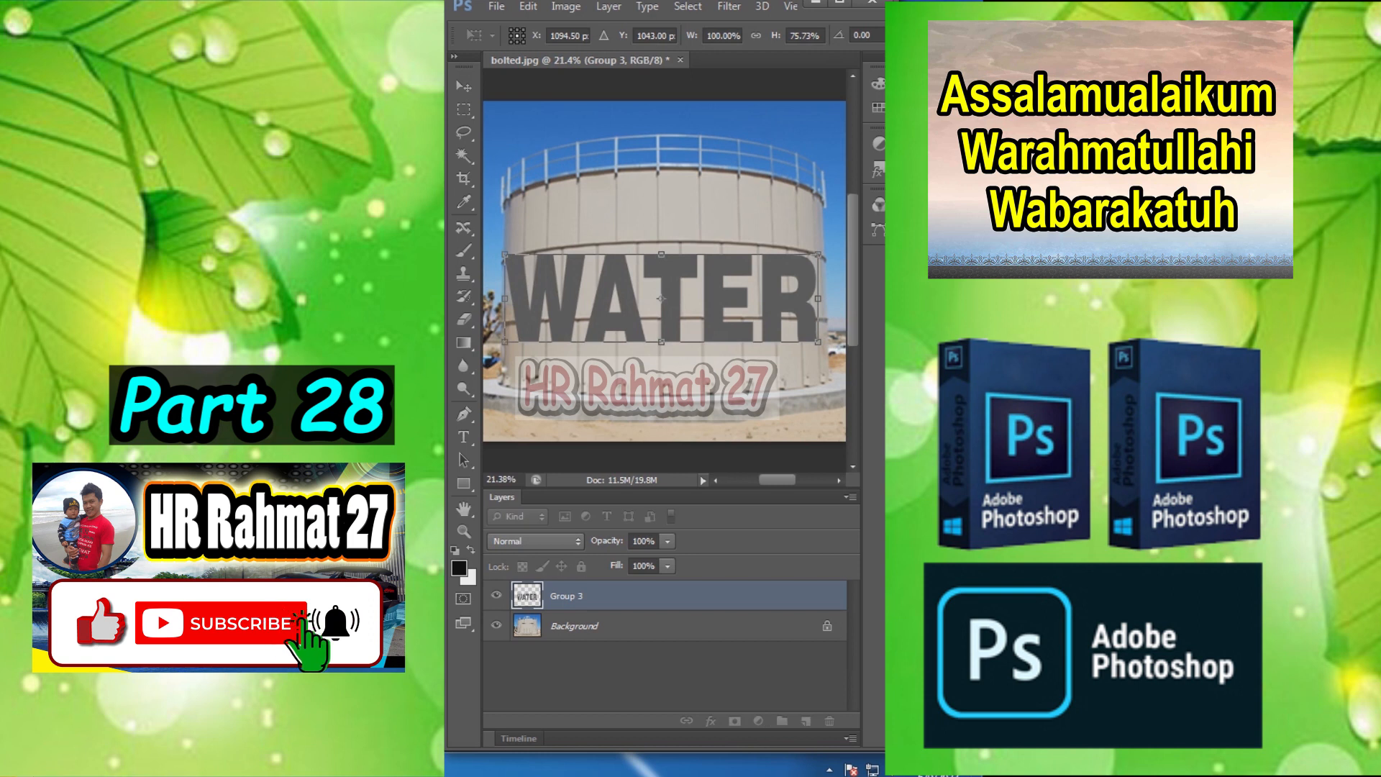
left_click_drag(661, 341, 662, 318)
key("Return")
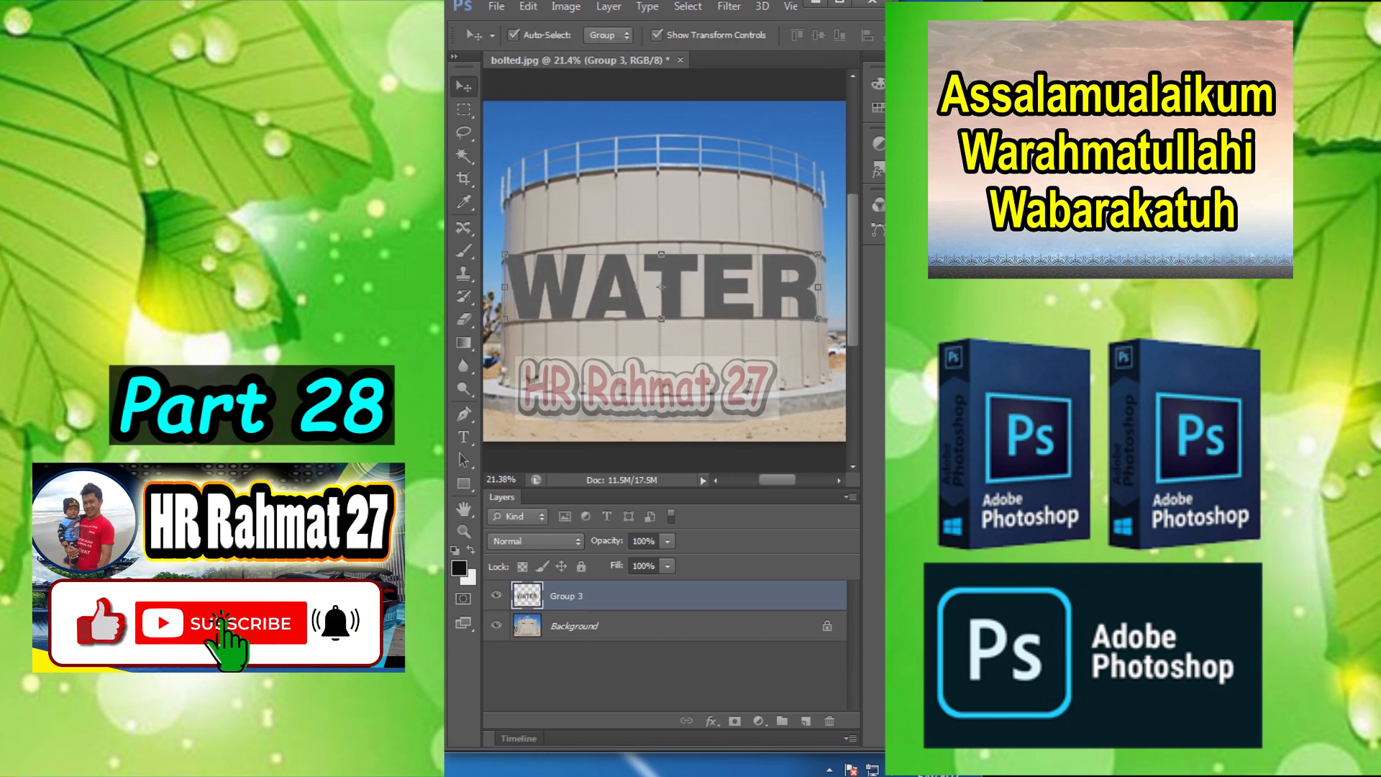
Warp the WATER text on Group 3, bending its upper and lower edges upward to follow the tank's curved seams.
left_click(528, 7)
left_click(566, 334)
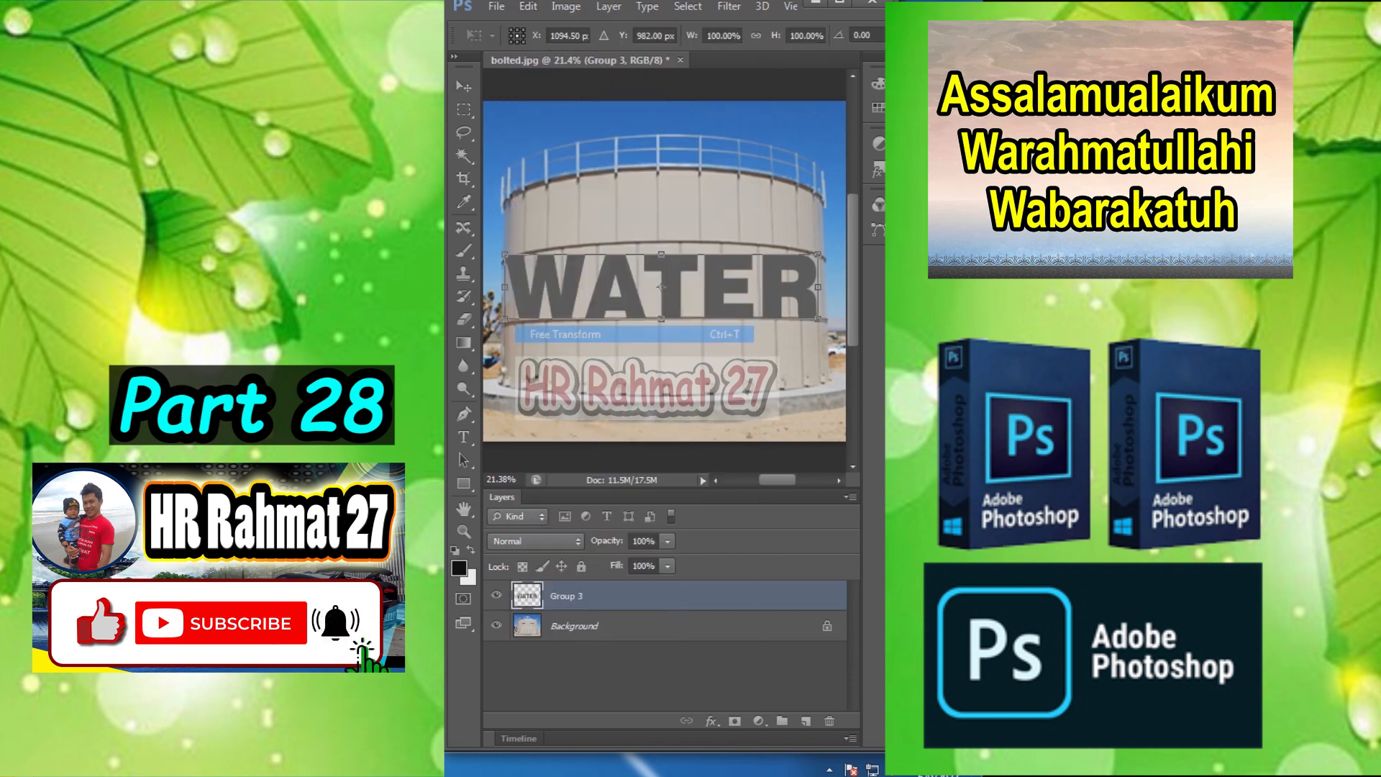
right_click(674, 272)
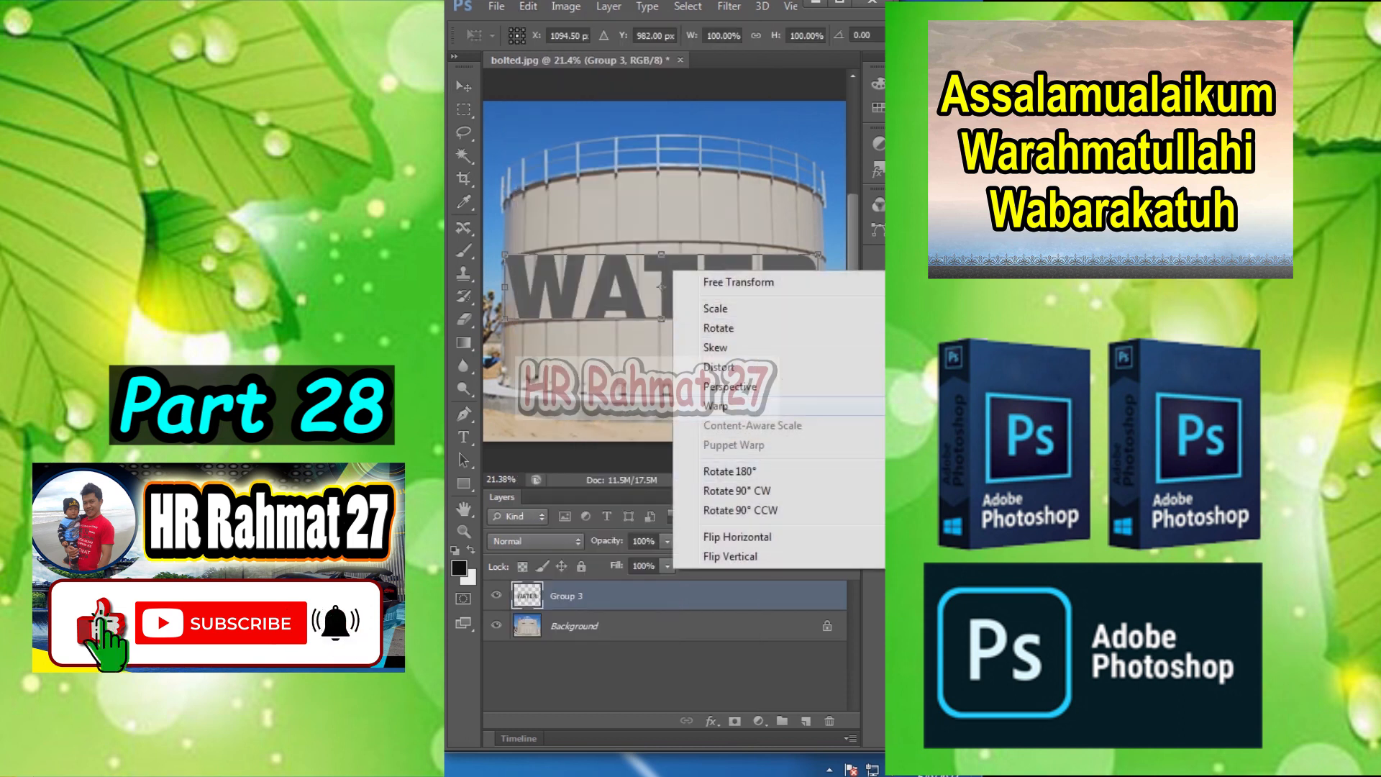
left_click(727, 407)
scroll(651, 259, "up", 5)
left_click_drag(656, 253, 656, 243)
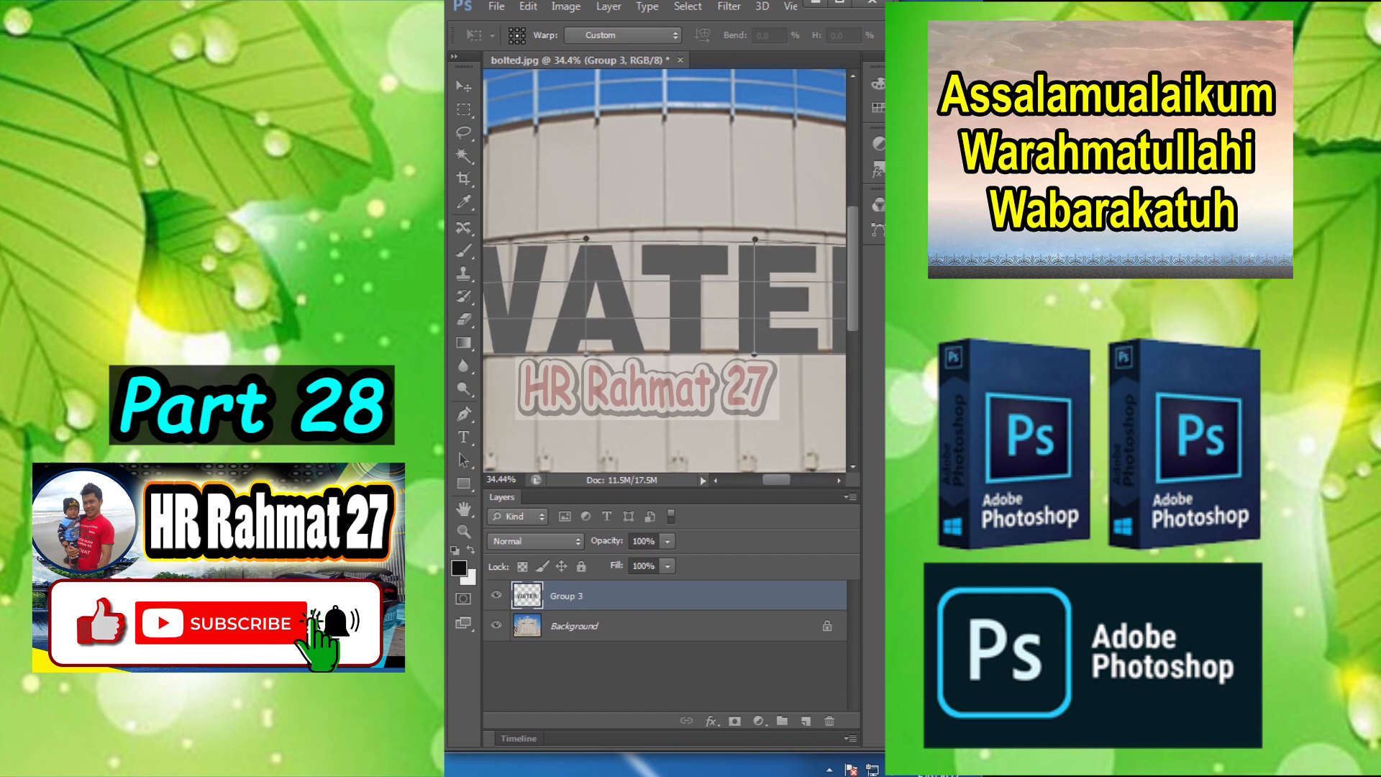
scroll(709, 234, "down", 4)
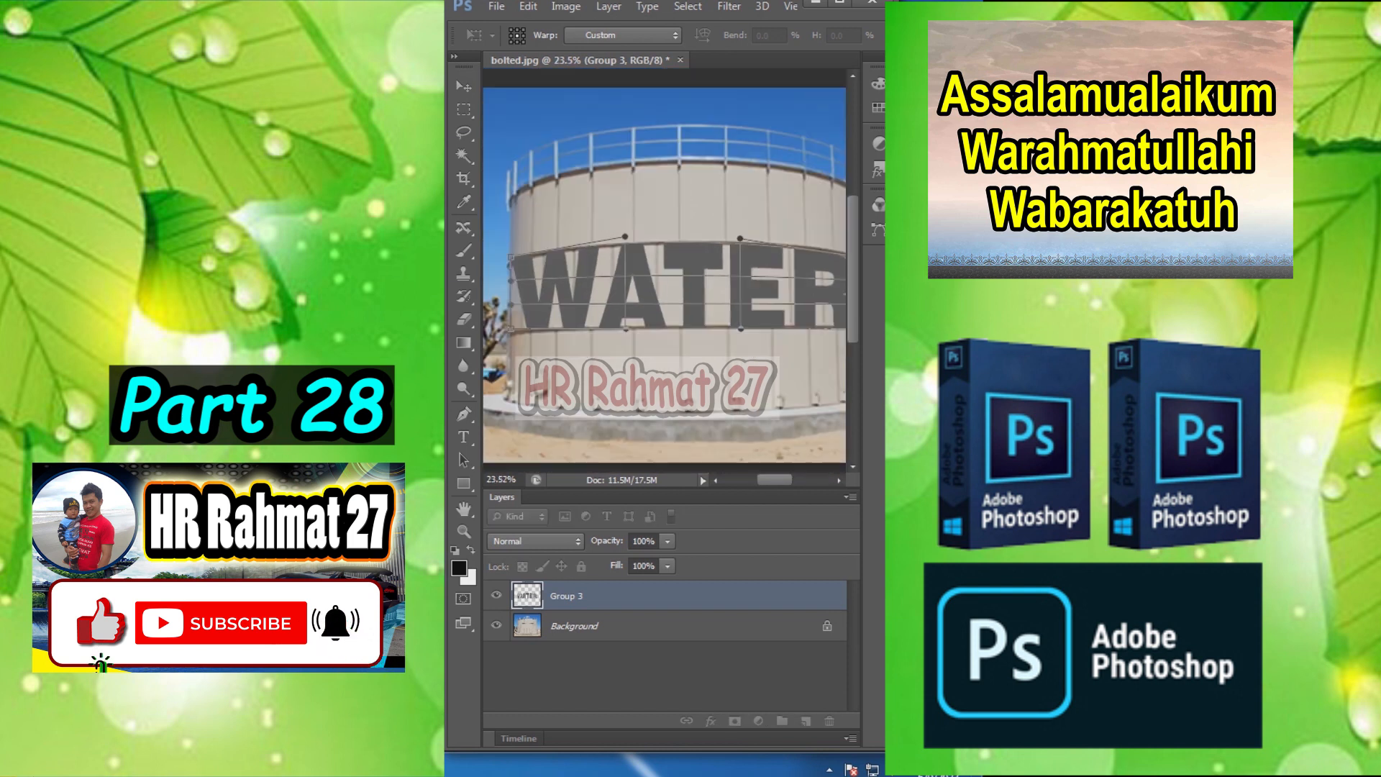
key("Return")
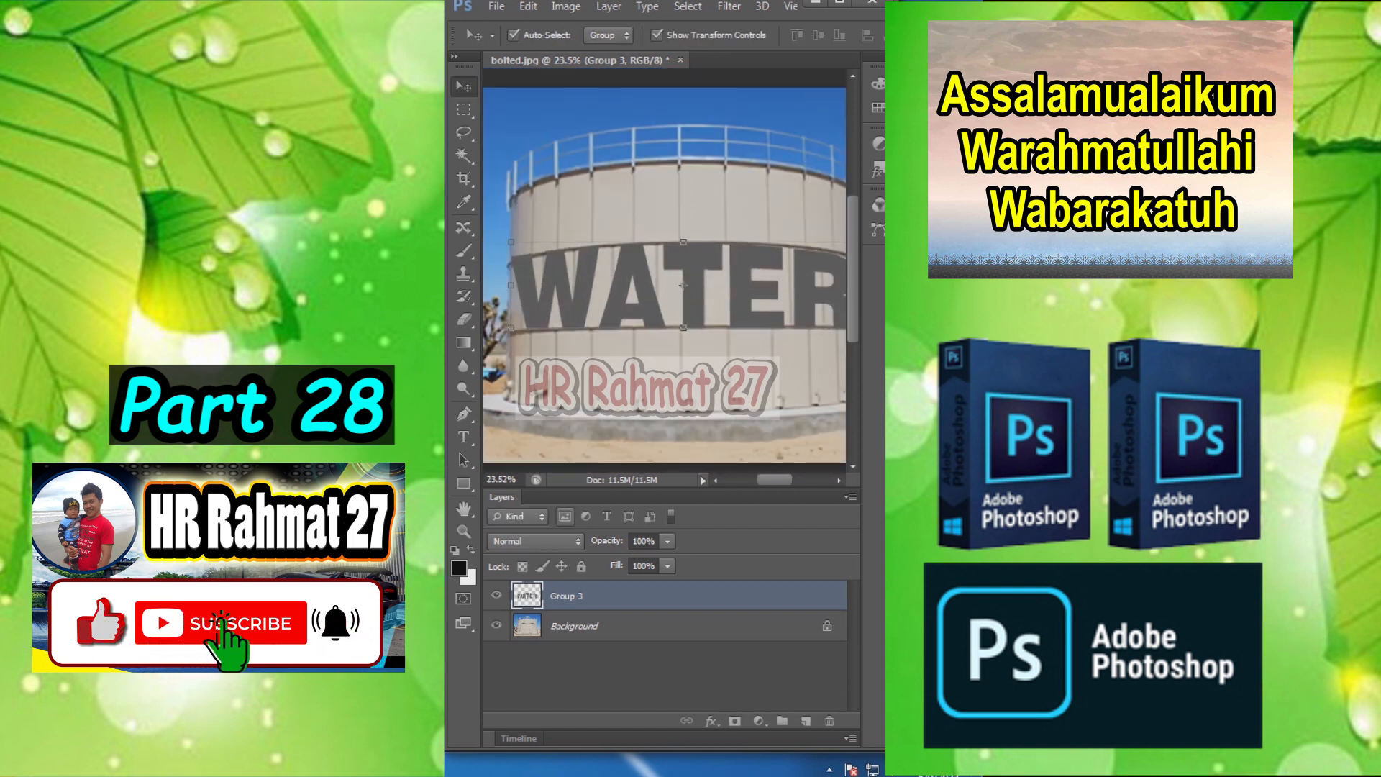
Set Group 3 to Multiply and split its Underlying Layer Blend If sliders to 105/140 and 194/214.
left_click(535, 541)
left_click(503, 142)
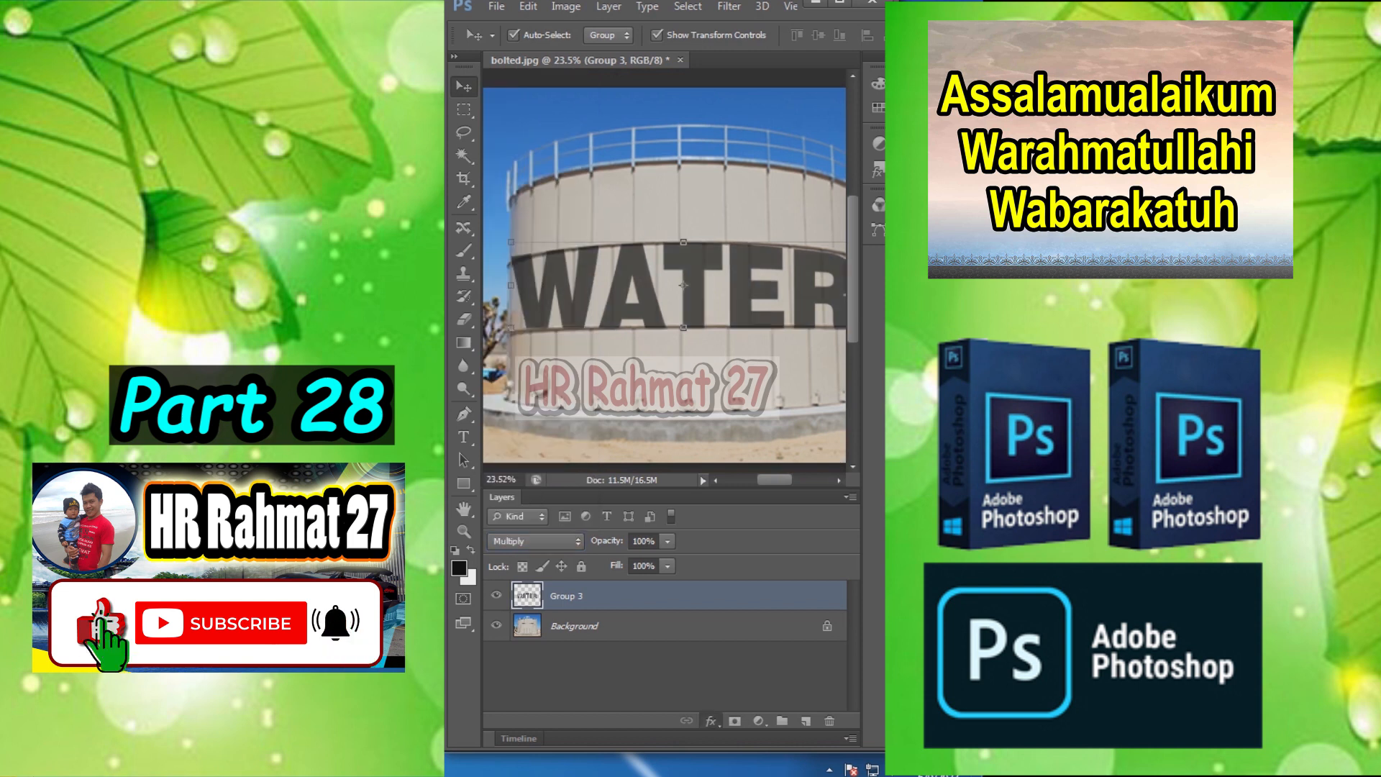
left_click(710, 721)
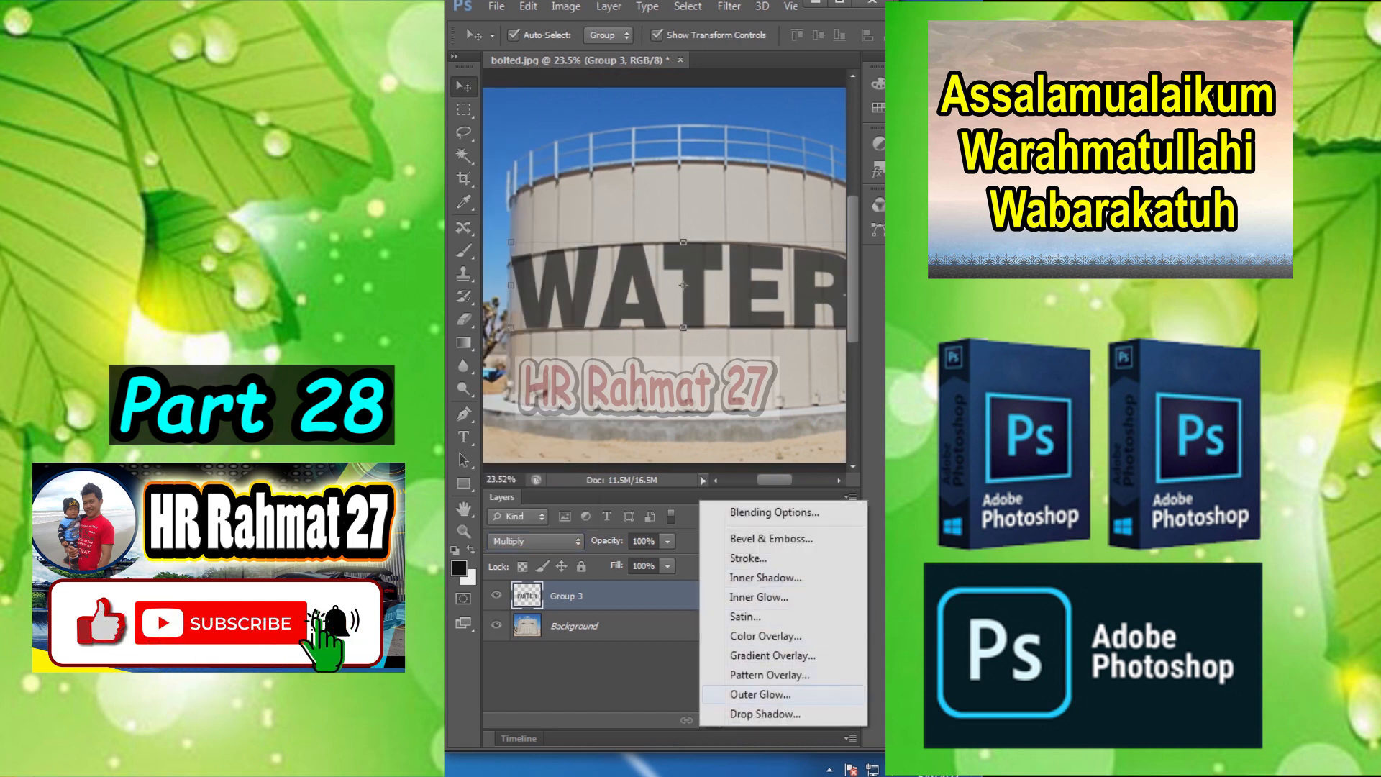
left_click(774, 512)
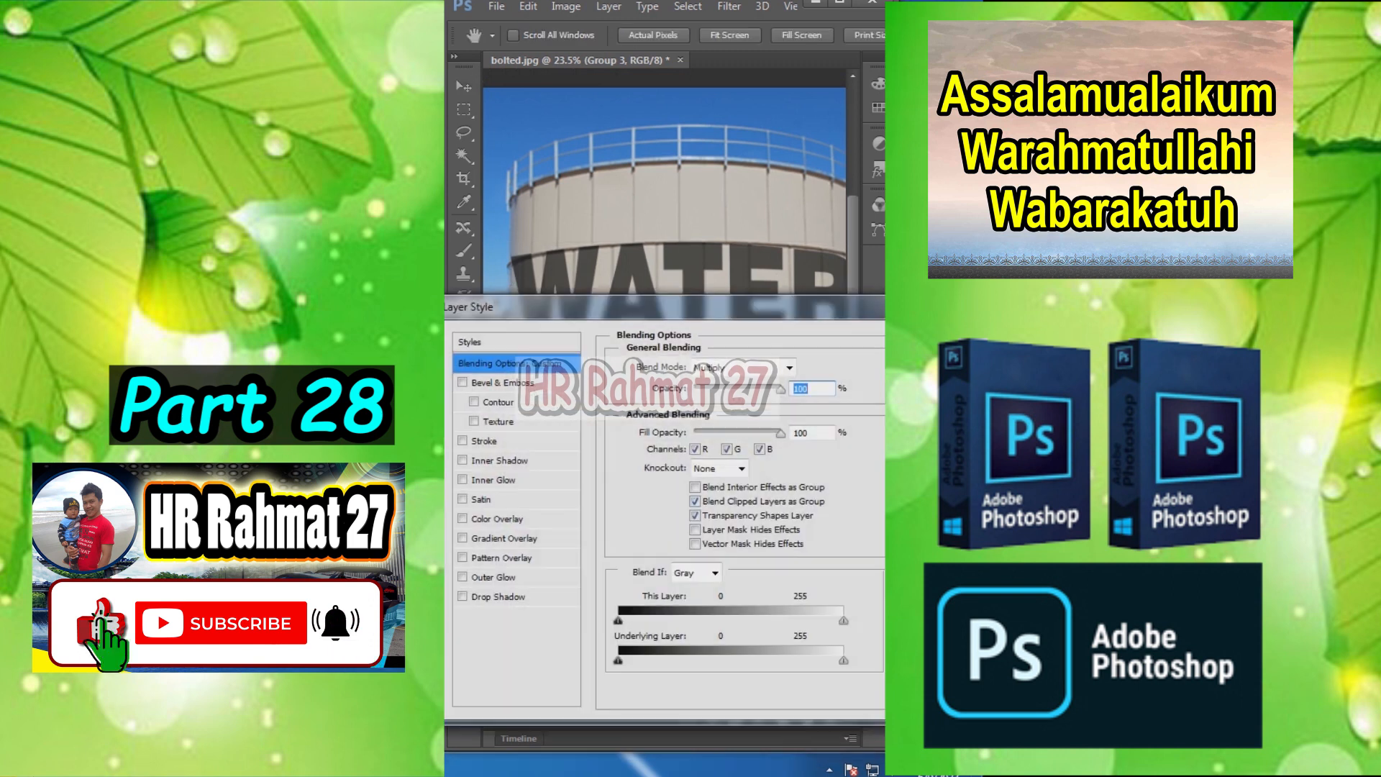
left_click_drag(618, 660, 711, 660)
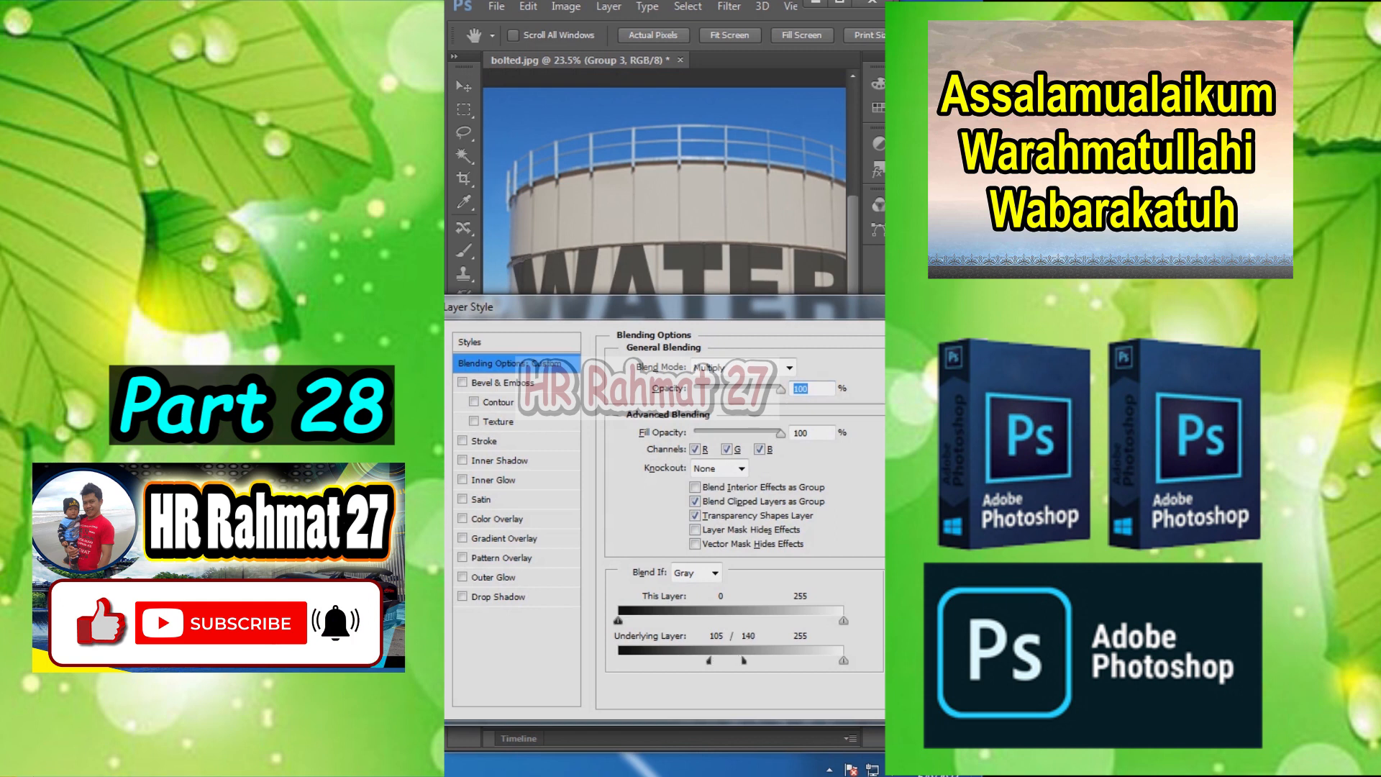
left_click_drag(842, 660, 788, 661)
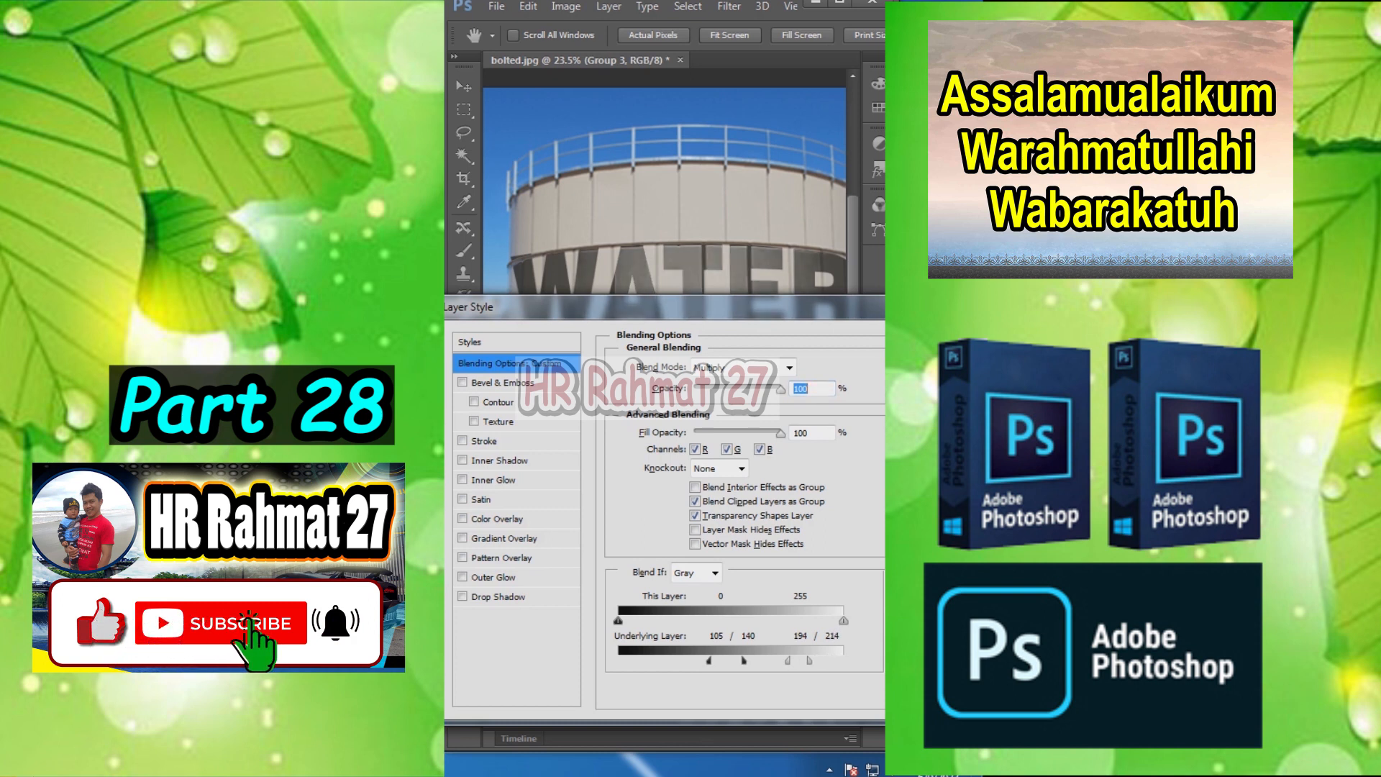
key("Return")
left_click(666, 403)
scroll(664, 275, "down", 4)
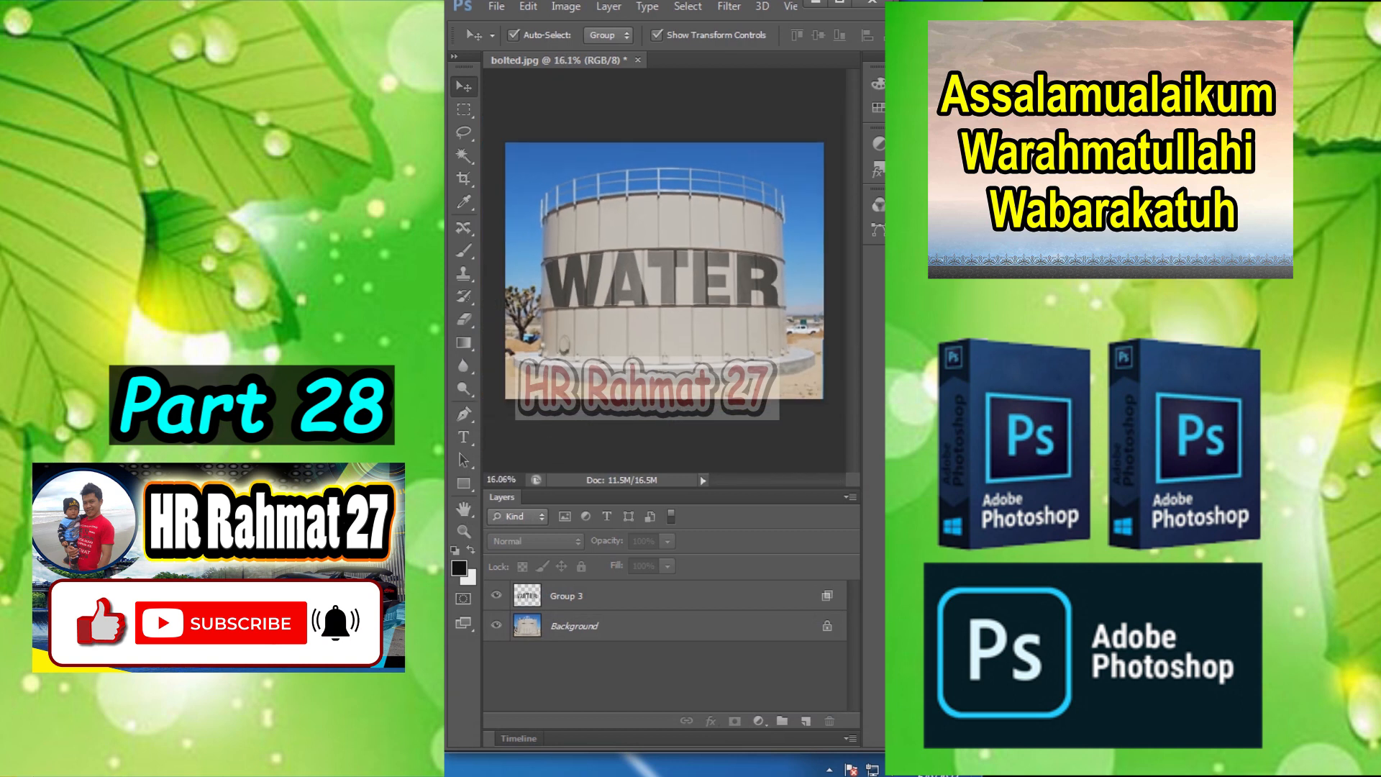
Compare the tank with and without Group 3, and inspect the WATER lettering's blend up close.
scroll(665, 272, "up", 1)
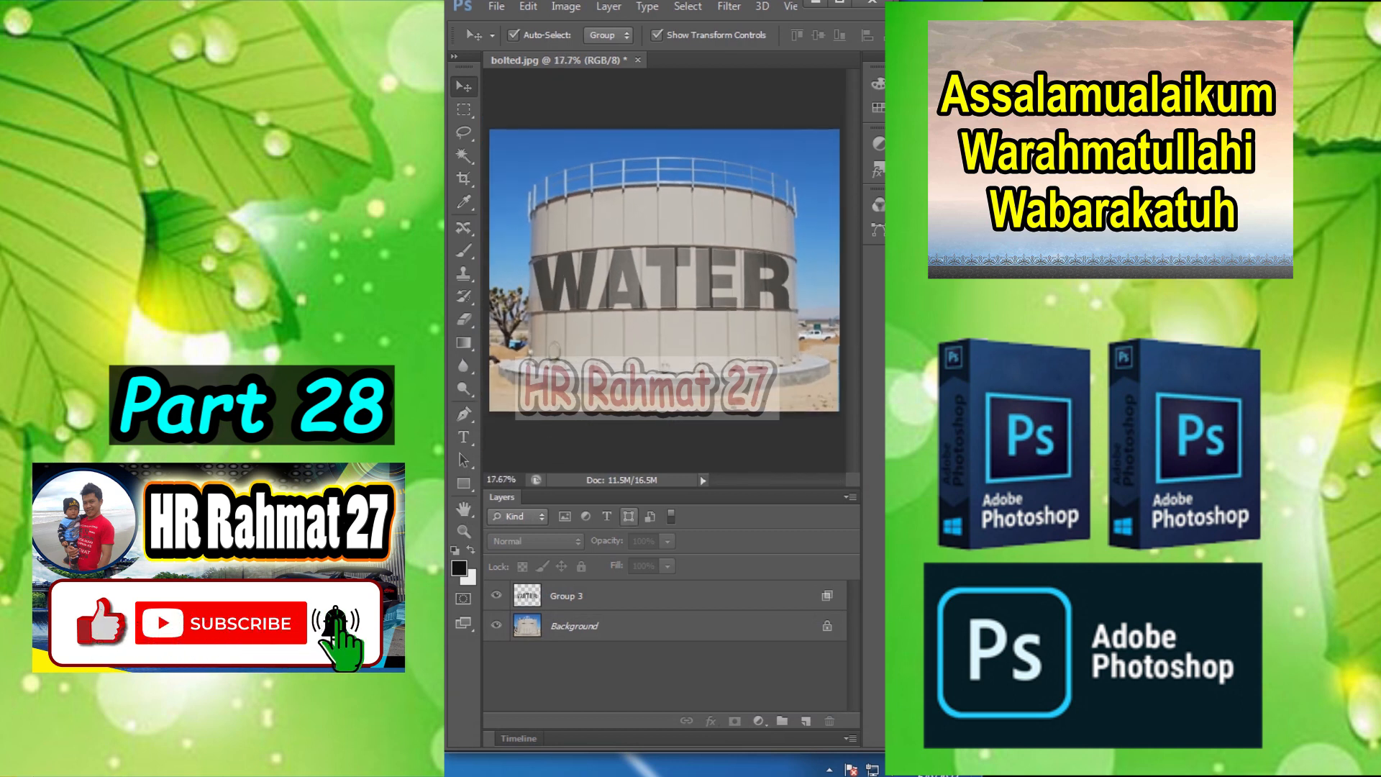
left_click(496, 596)
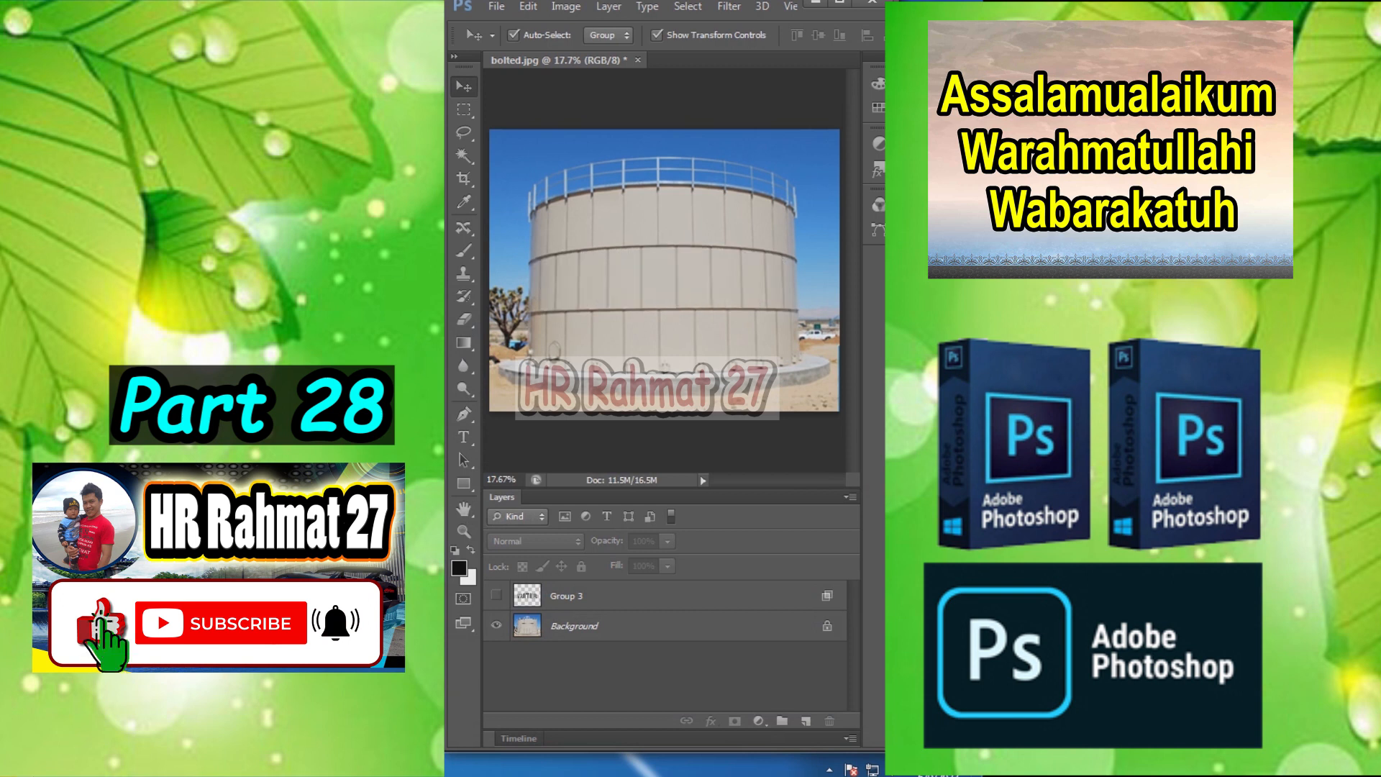
left_click(496, 596)
scroll(664, 272, "up", 3)
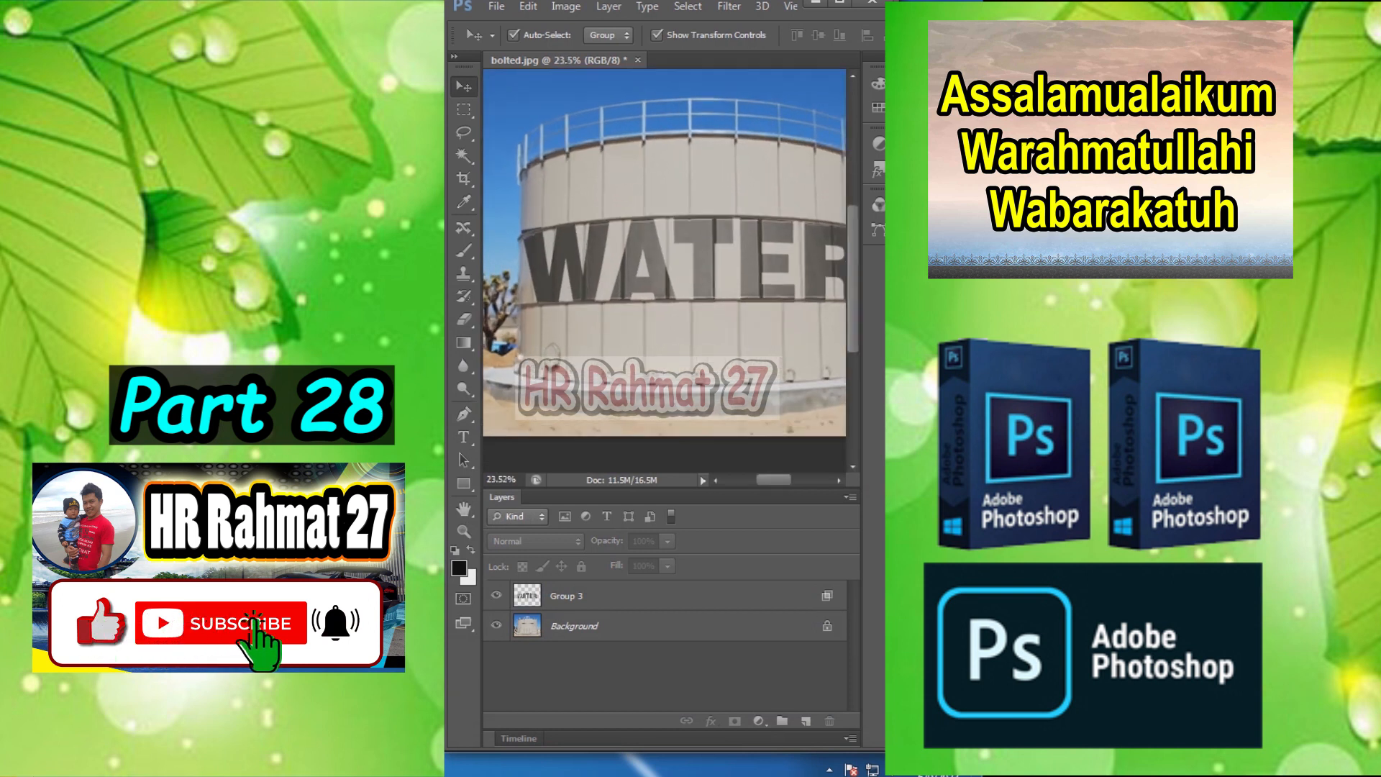
scroll(664, 272, "up", 3)
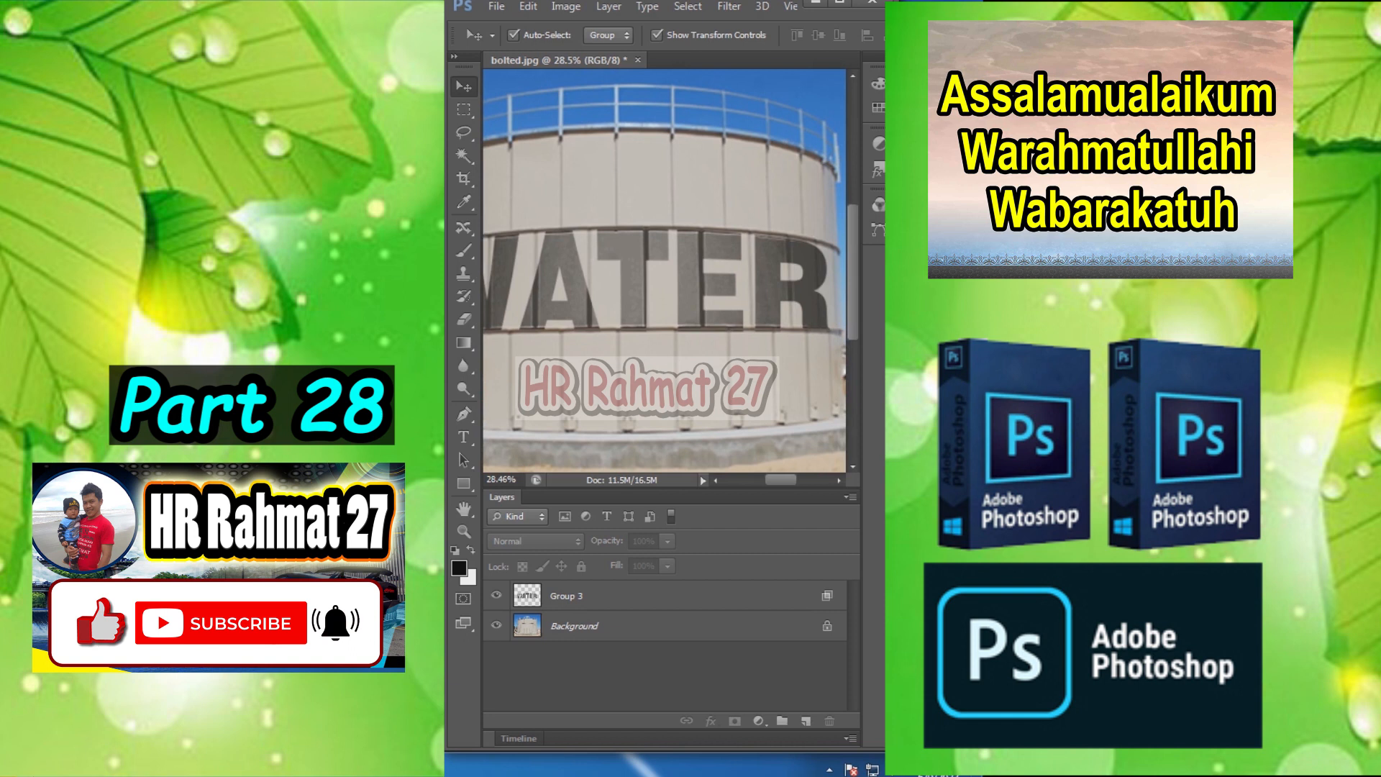